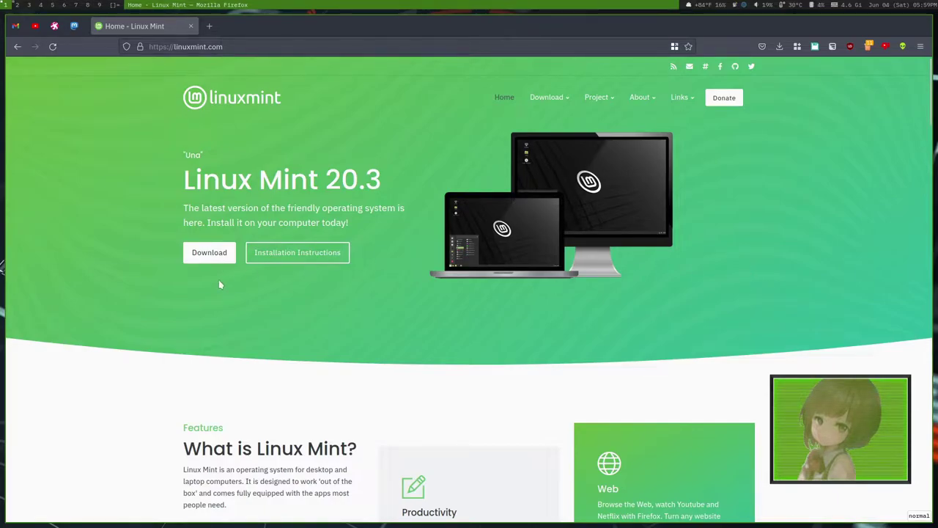
# Step: Open the Linux Mint download page in Firefox and scroll through it
pyautogui.click(209, 253)
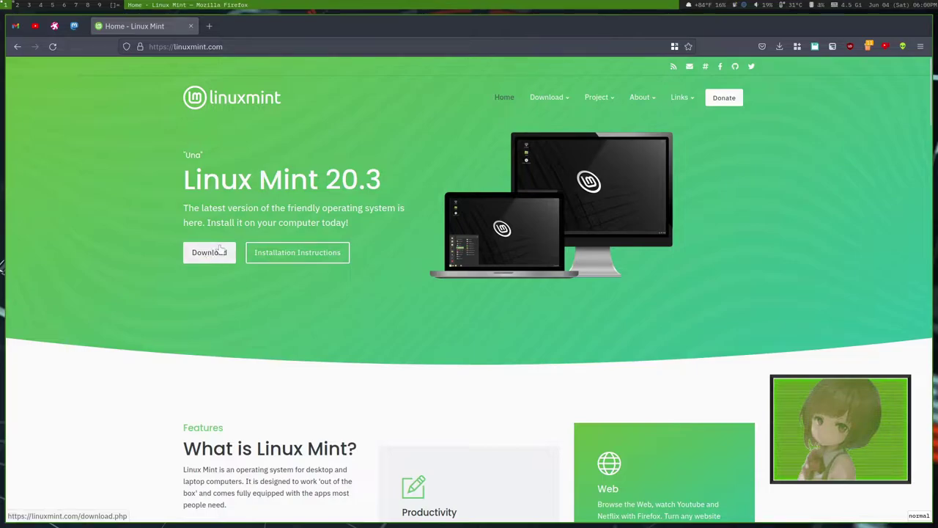
pyautogui.scroll(-3, 371, 233)
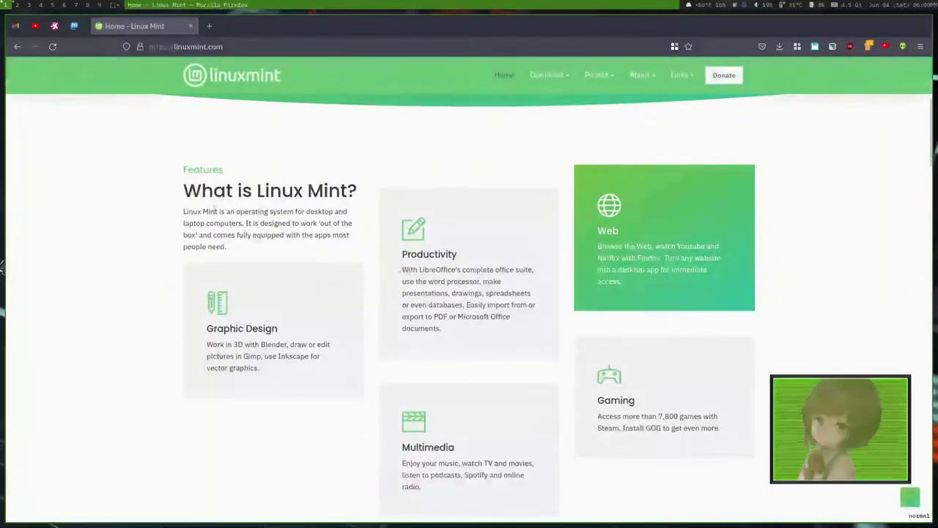
pyautogui.scroll(-10, 372, 184)
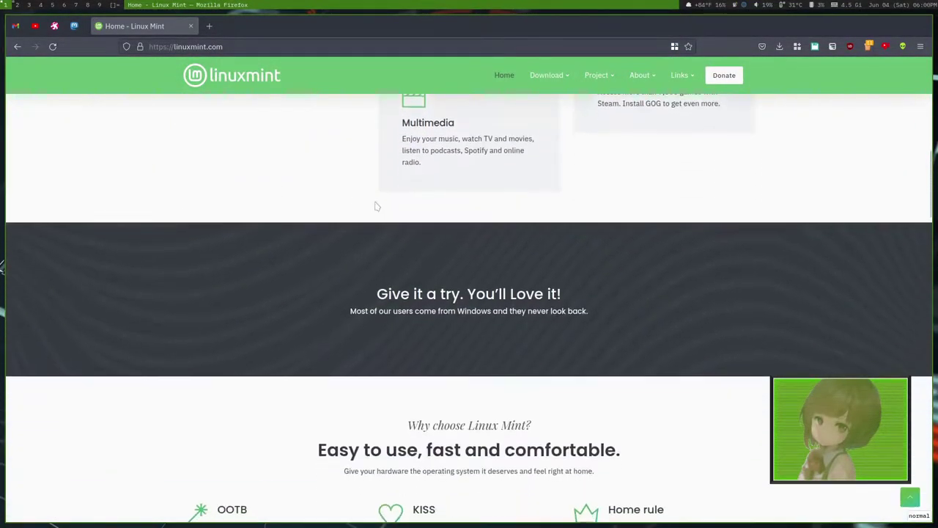
pyautogui.scroll(-3, 161, 205)
pyautogui.scroll(1, 294, 242)
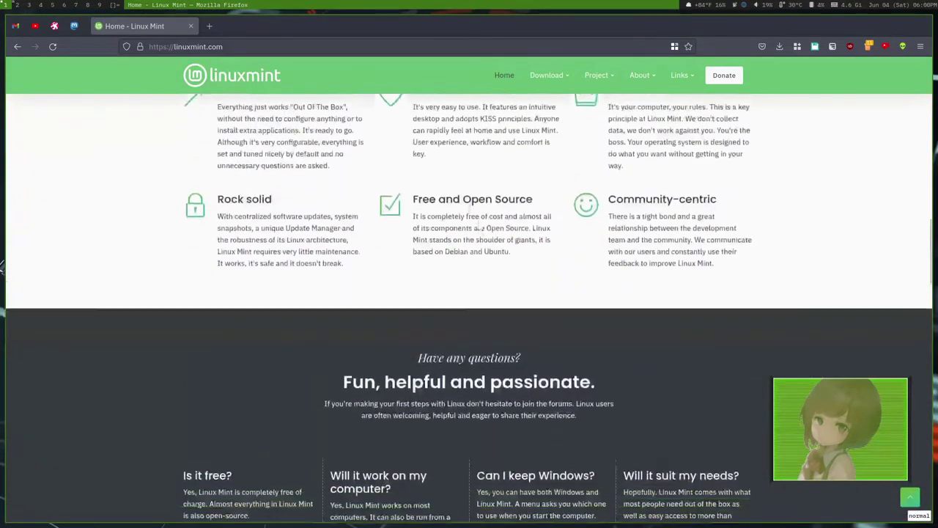
pyautogui.scroll(-1, 416, 279)
pyautogui.scroll(-8, 416, 279)
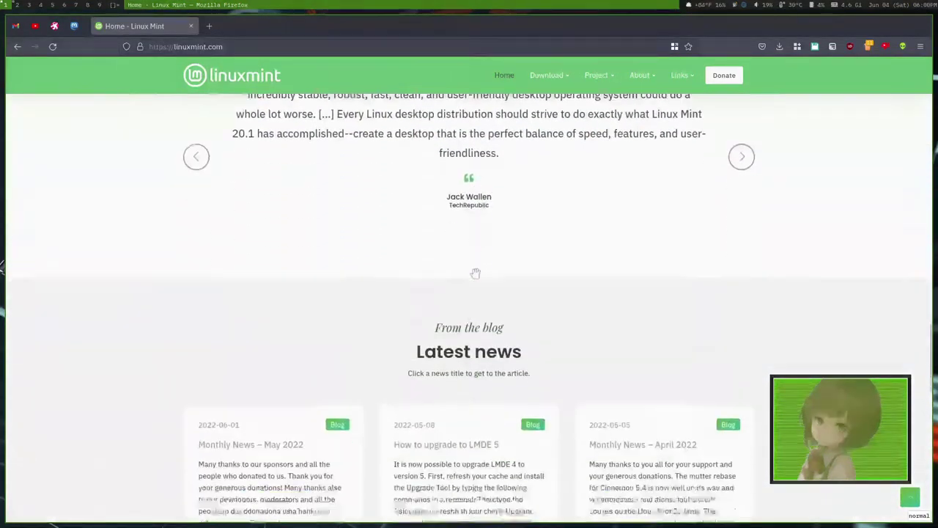
pyautogui.scroll(-10, 440, 275)
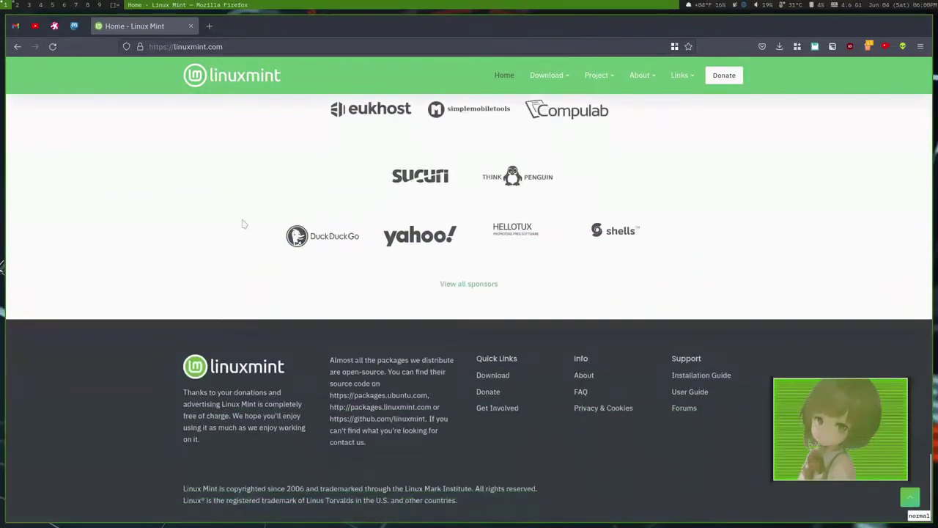
pyautogui.scroll(5, 264, 188)
pyautogui.moveTo(549, 75)
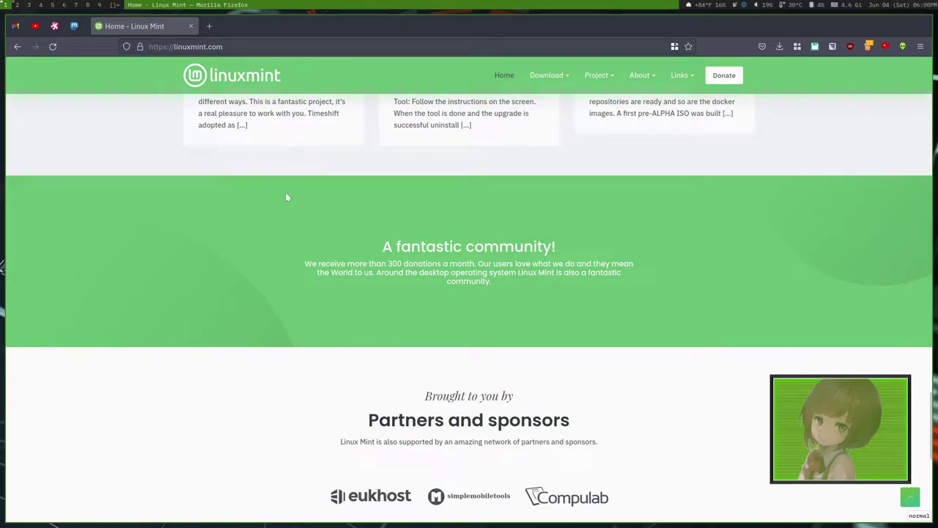
# Step: Switch to the maximised VirtualBox Manager, start the Linux Mint VM and dismiss the auto-capture notice
pyautogui.press('super+2')
pyautogui.press('super+f')
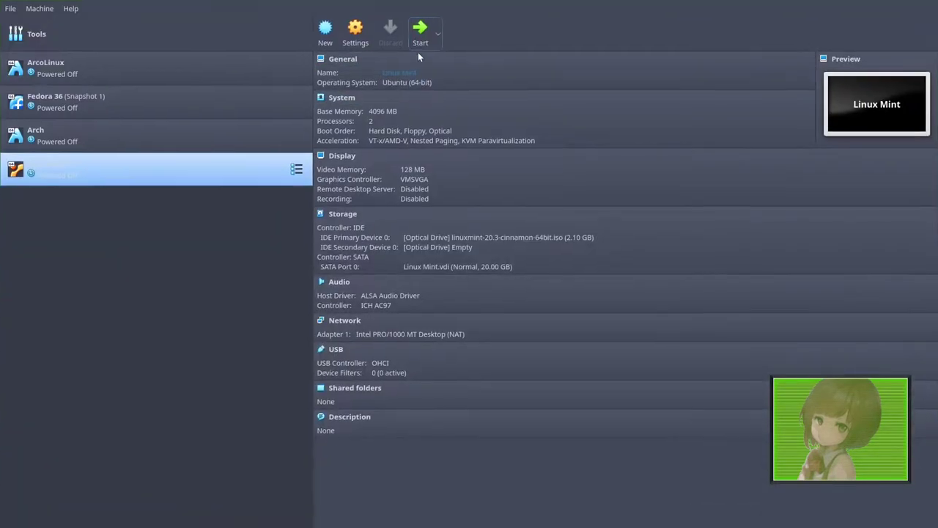
pyautogui.click(424, 44)
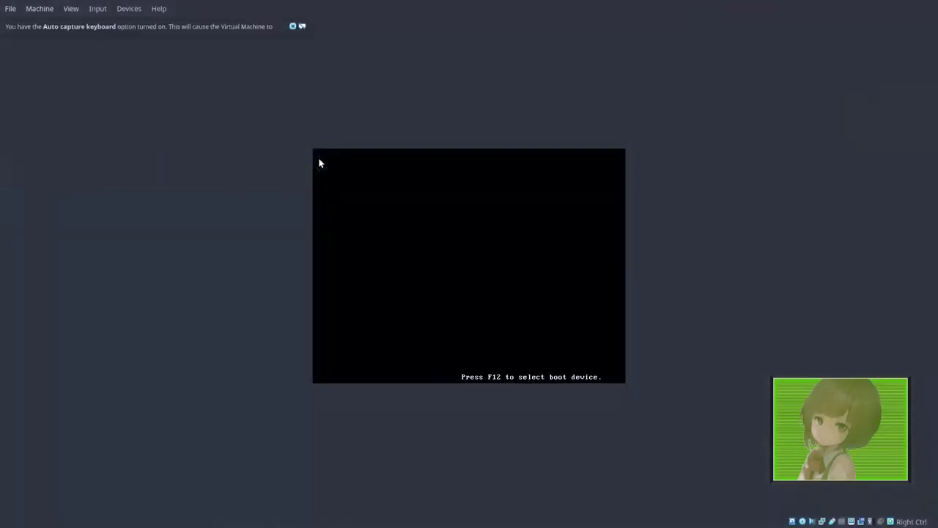
pyautogui.click(293, 26)
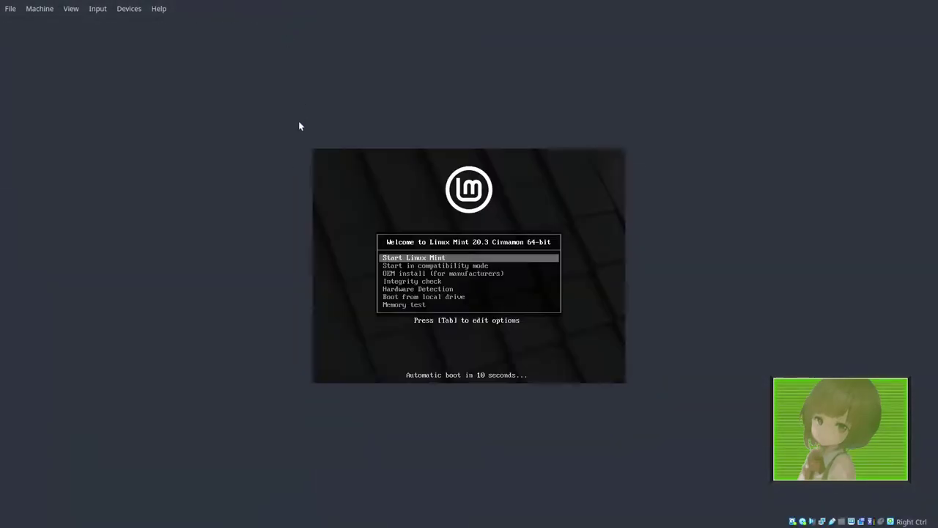
# Step: Stop the boot countdown and boot the Start Linux Mint entry into the live session
pyautogui.press('Down')
pyautogui.press('Up')
pyautogui.press('Down')
pyautogui.press('Down')
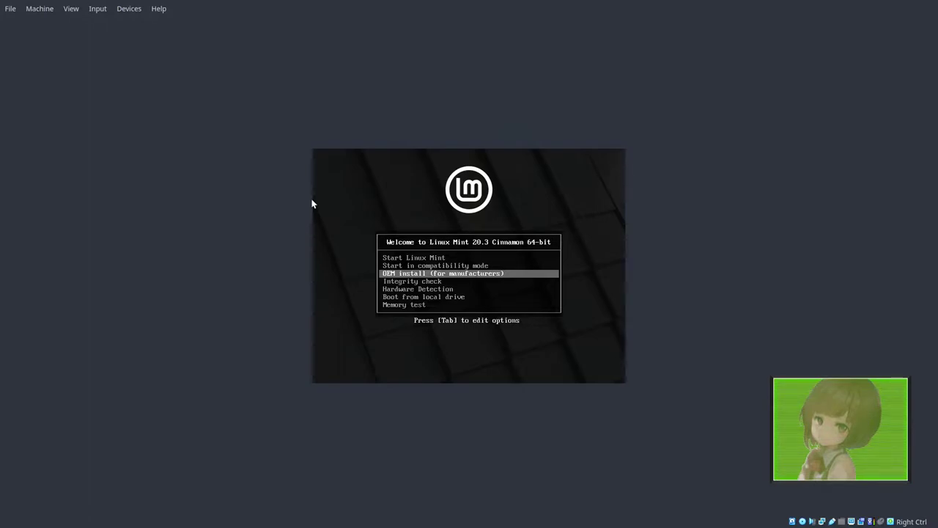
pyautogui.press('Down')
pyautogui.press('Down')
pyautogui.press('Up')
pyautogui.press('Up')
pyautogui.press('Up')
pyautogui.press('Up')
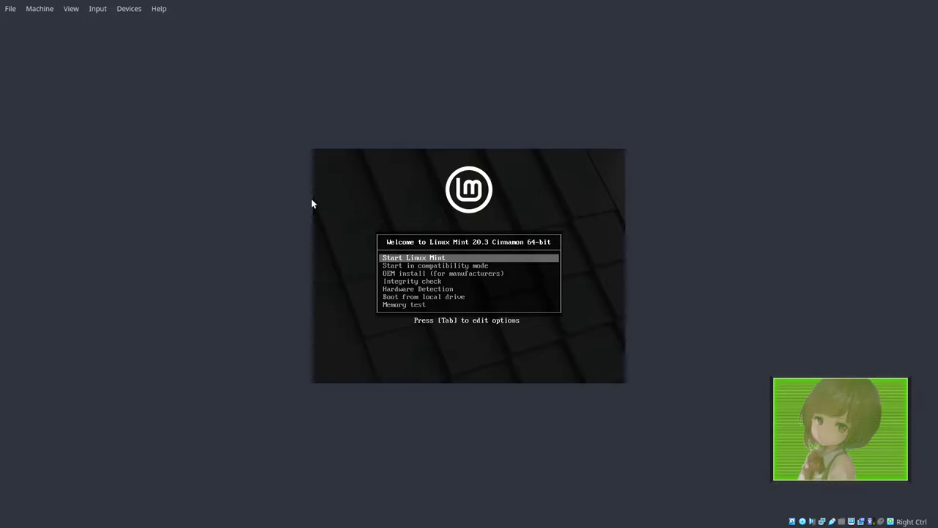
pyautogui.press('Return')
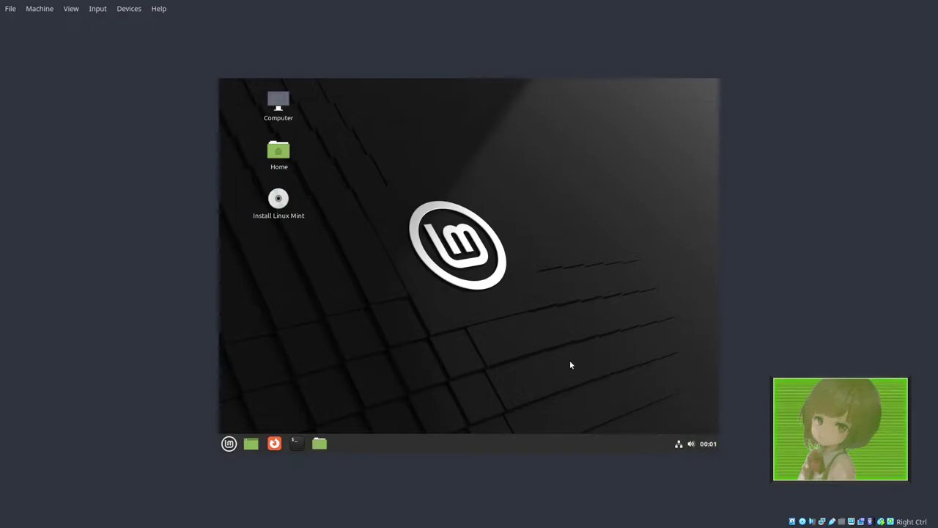
# Step: Launch the installer with English language, English (US) keyboard and multimedia codecs enabled
pyautogui.doubleClick(278, 203)
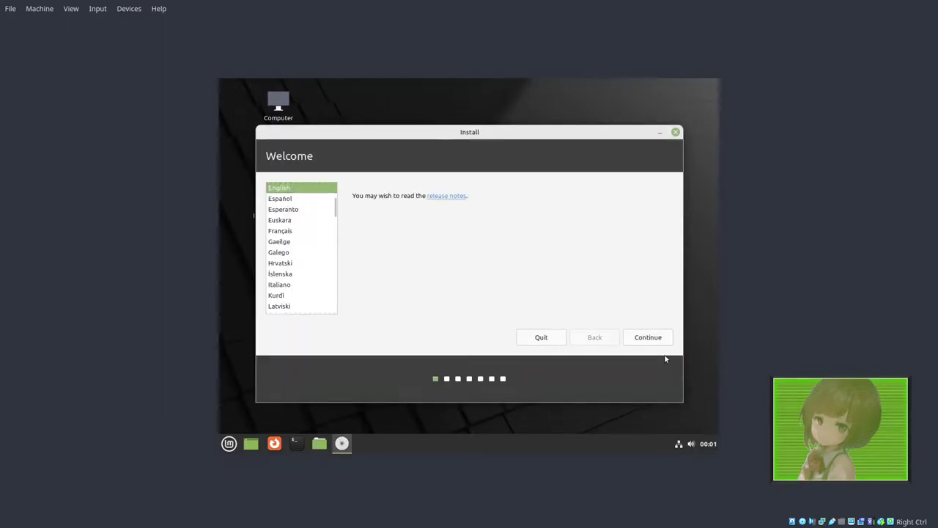
pyautogui.click(649, 336)
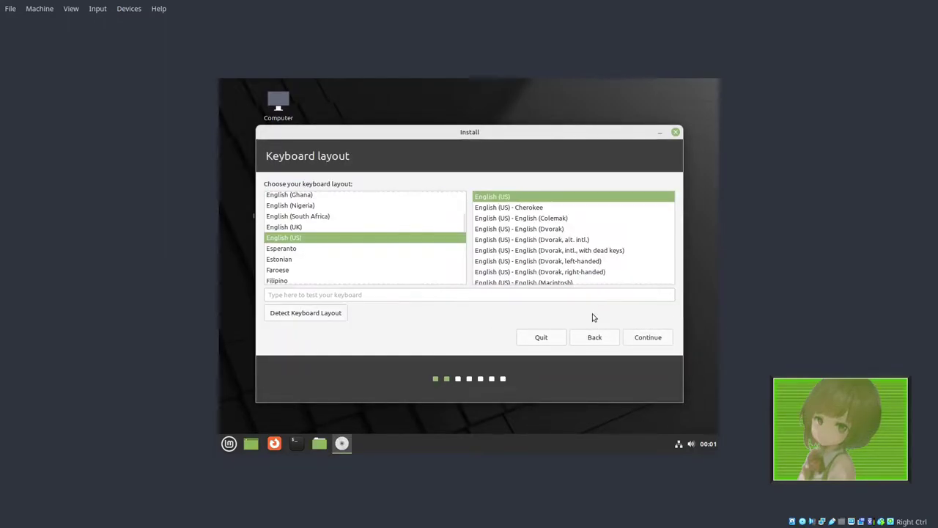
pyautogui.click(636, 339)
pyautogui.click(282, 189)
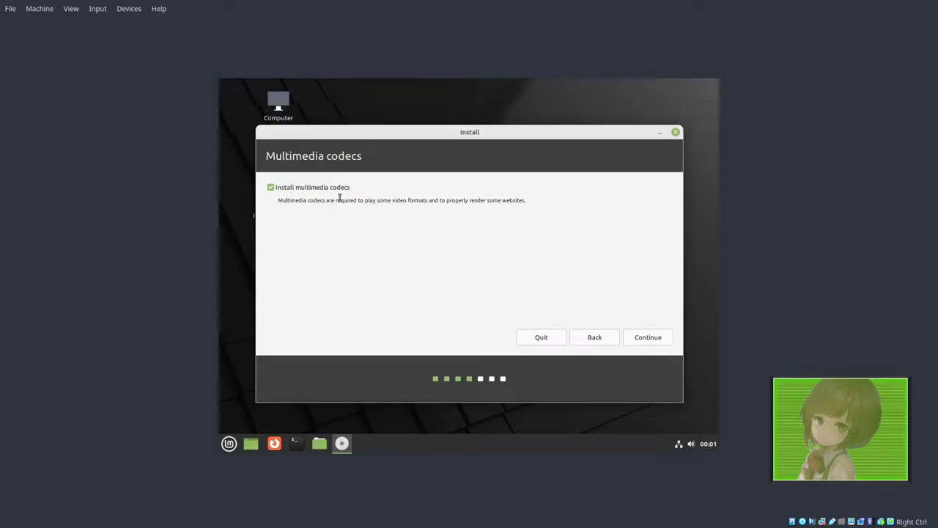
pyautogui.click(650, 337)
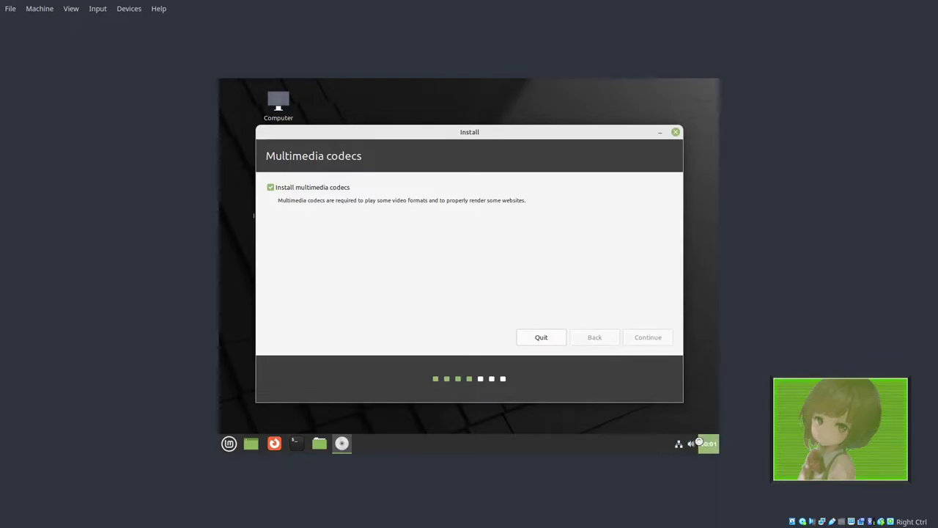
# Step: Choose erase disk and install, confirm the disk changes, and accept Denver as location
pyautogui.click(337, 223)
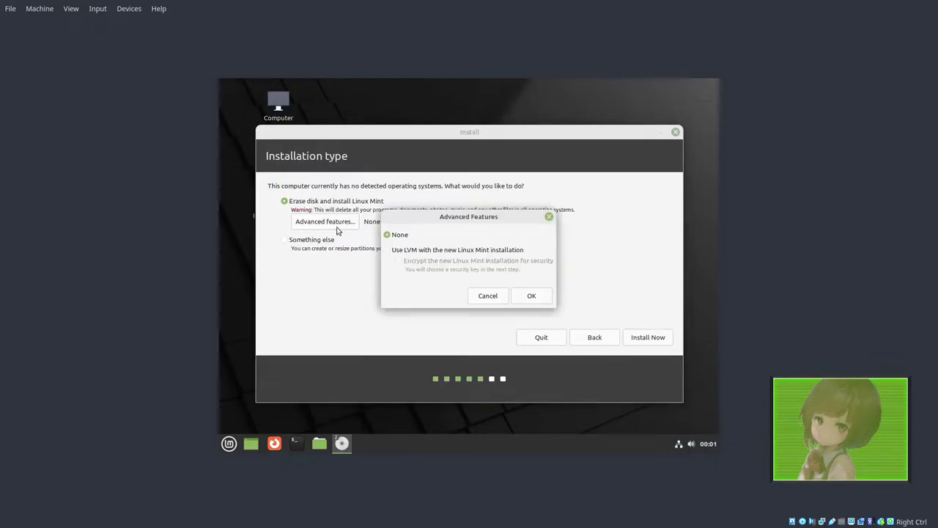
pyautogui.click(488, 297)
pyautogui.click(651, 340)
pyautogui.click(632, 323)
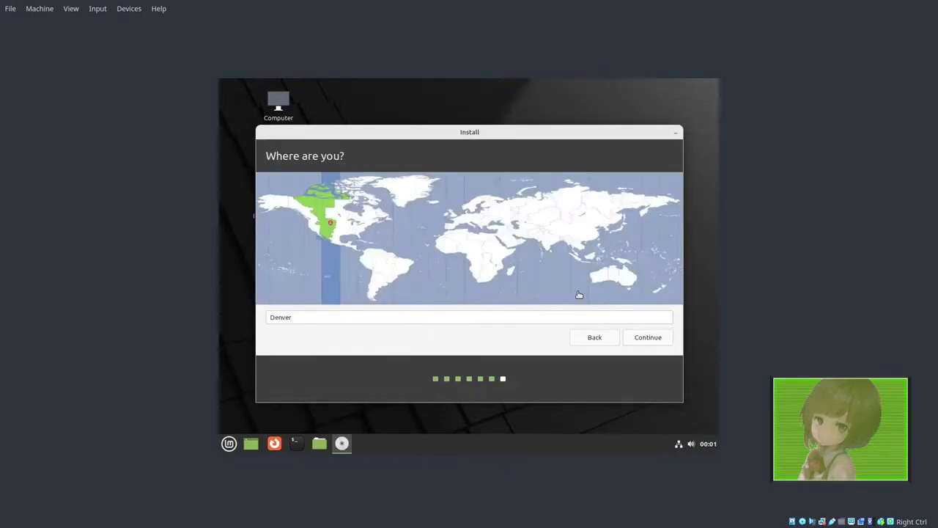
pyautogui.click(650, 335)
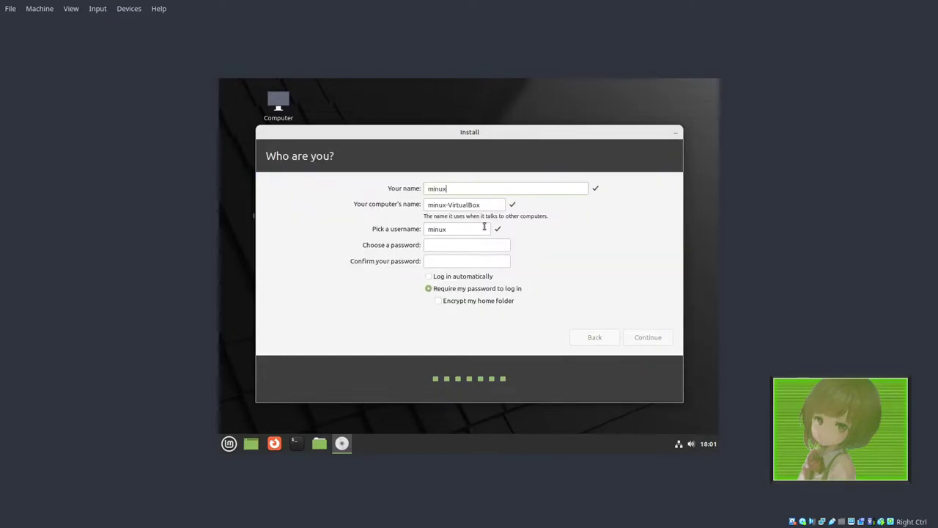
# Step: Enter the user's name, username and password, then begin the installation
pyautogui.press('Tab')
pyautogui.press('Tab')
pyautogui.press('Tab')
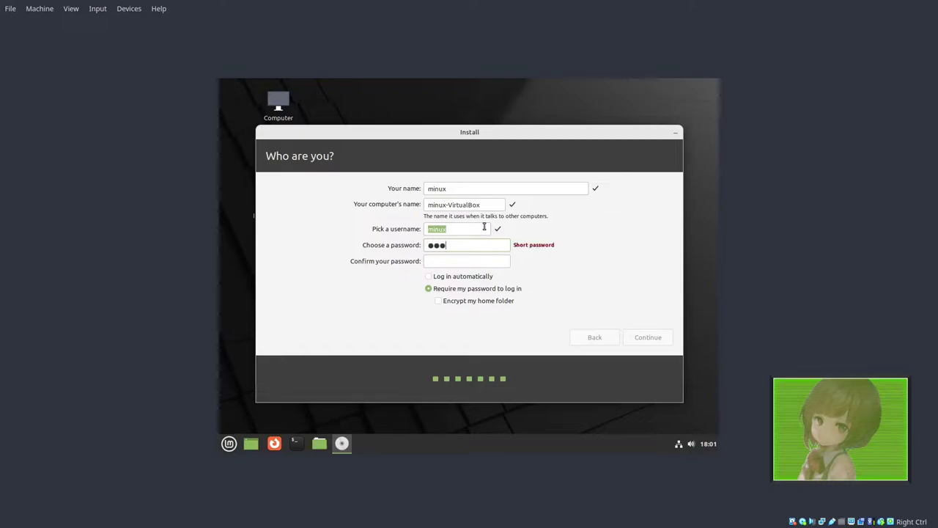
pyautogui.press('Tab')
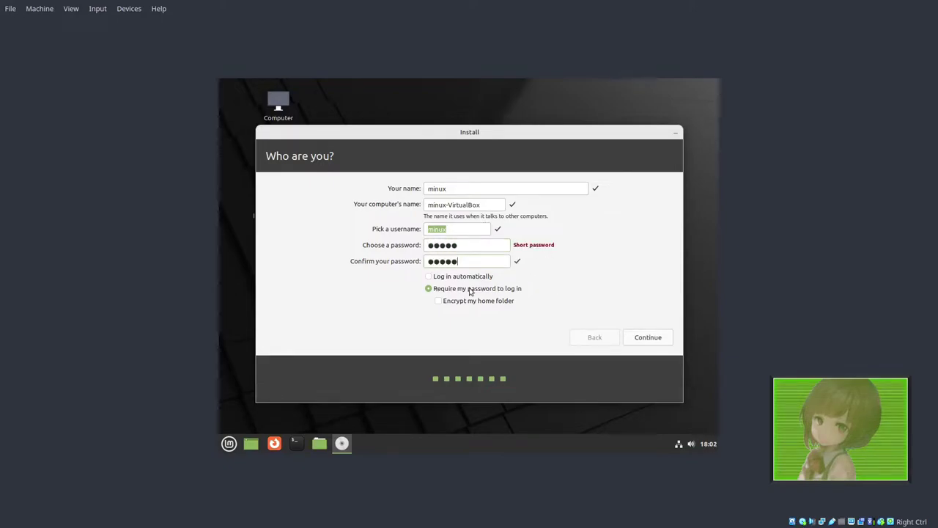
pyautogui.click(640, 338)
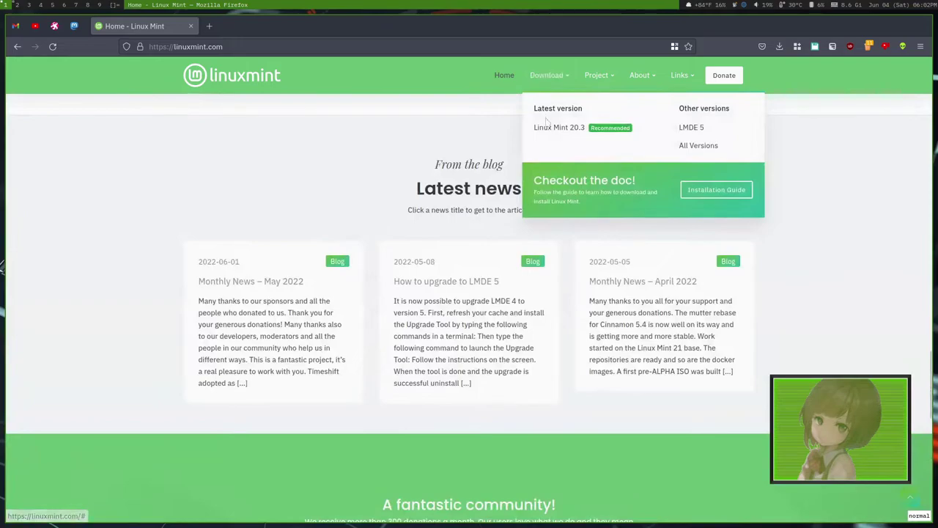
# Step: Open the Linux Mint 20.3 download page and scroll down to the Xfce and Cinnamon EDGE editions
pyautogui.click(548, 129)
pyautogui.scroll(-3, 398, 210)
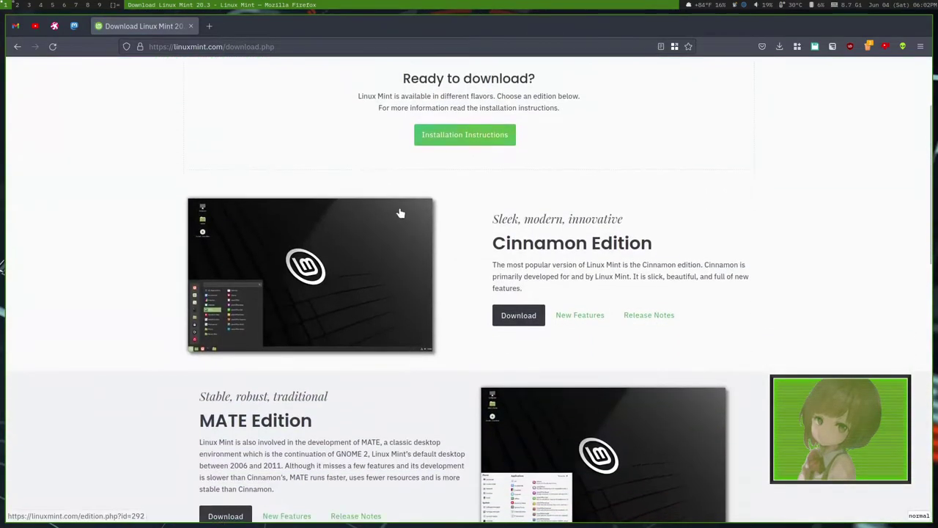
pyautogui.scroll(2, 410, 209)
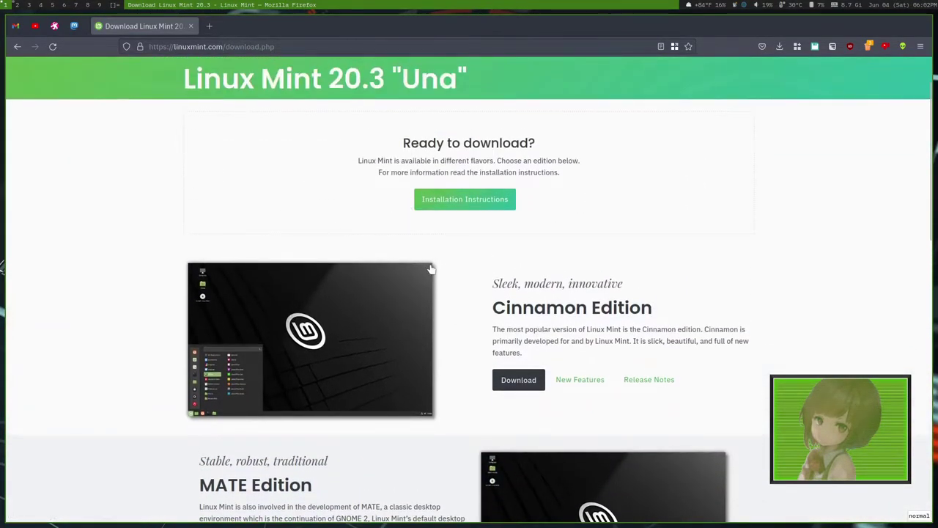
pyautogui.scroll(-1, 432, 269)
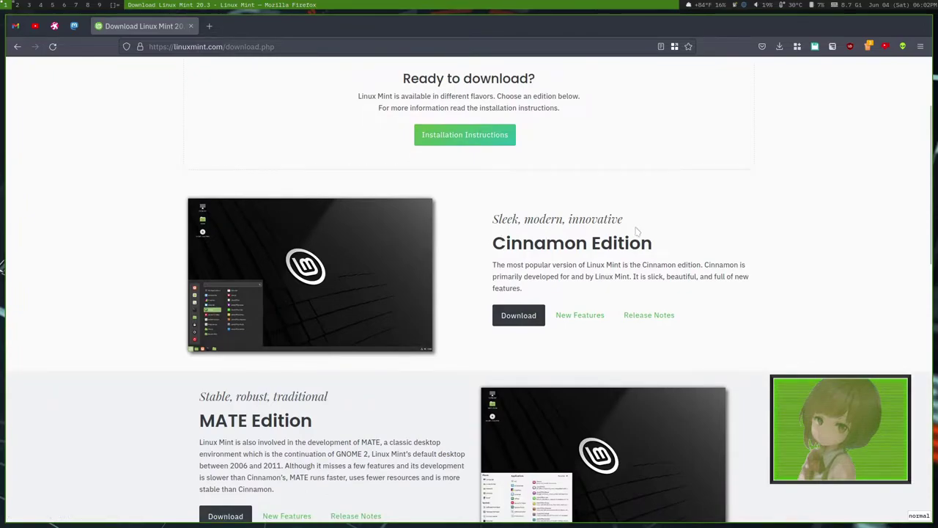
pyautogui.scroll(-3, 615, 200)
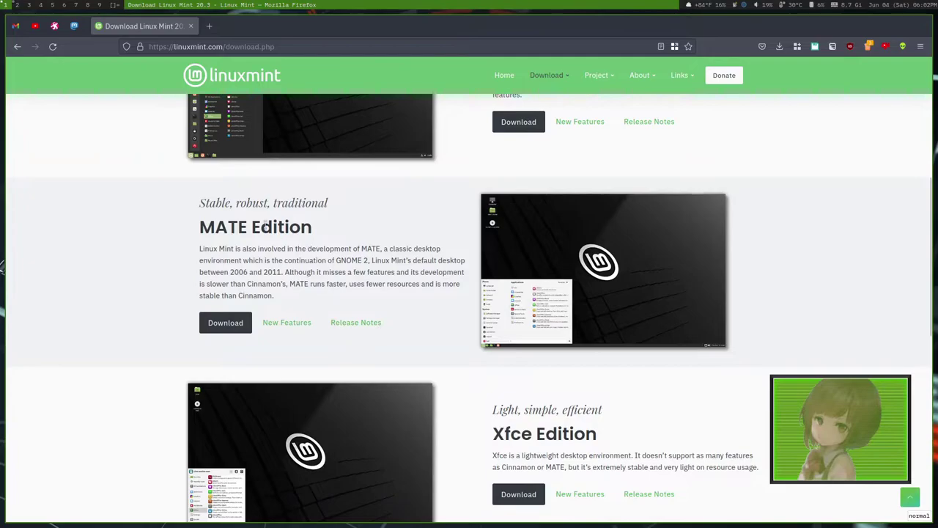
pyautogui.scroll(-1, 329, 242)
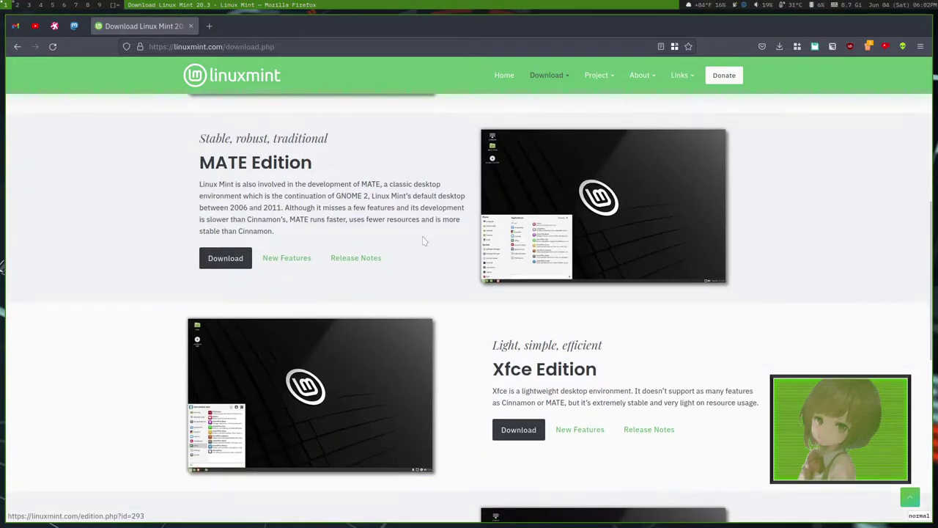
pyautogui.scroll(-2, 381, 207)
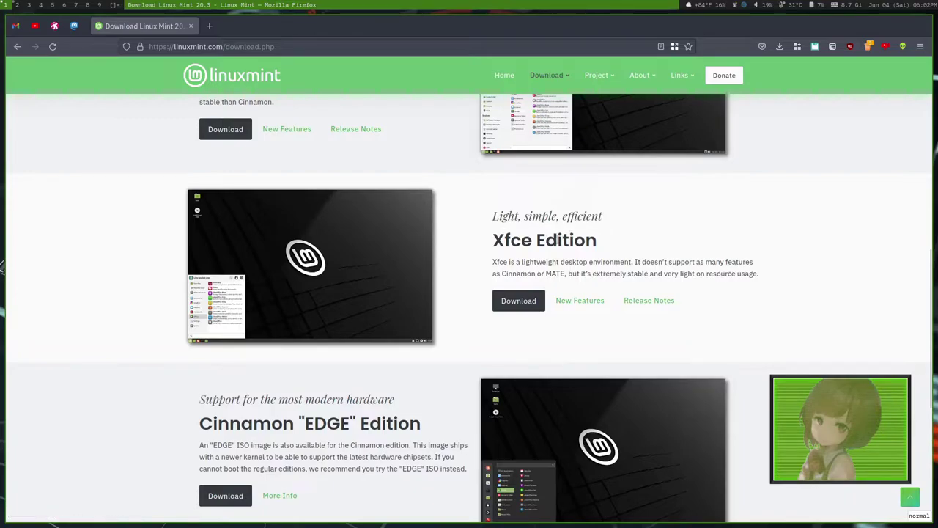
pyautogui.scroll(-2, 511, 228)
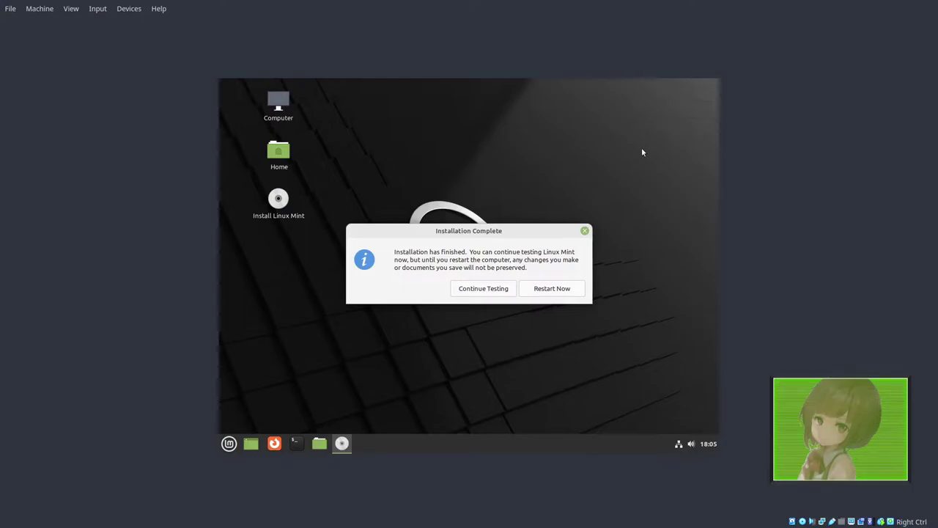
# Step: Restart the VM from Installation Complete, then browse the Input and Devices menus without changes
pyautogui.click(561, 289)
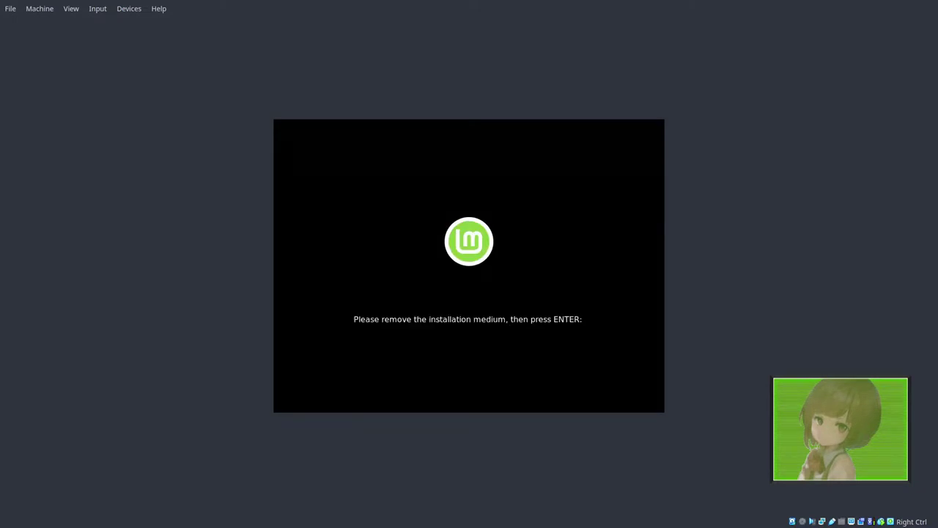
pyautogui.click(98, 8)
pyautogui.click(129, 8)
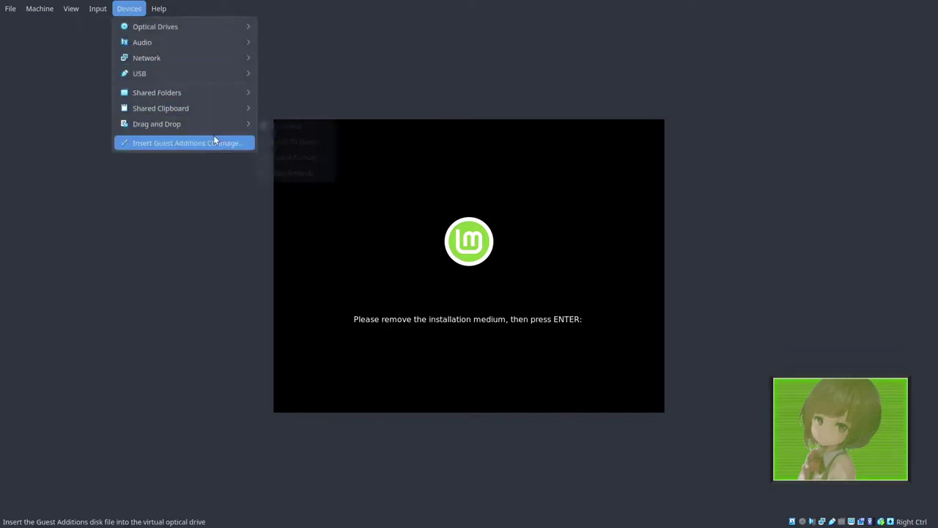
pyautogui.moveTo(226, 123)
pyautogui.moveTo(234, 29)
pyautogui.moveTo(309, 45)
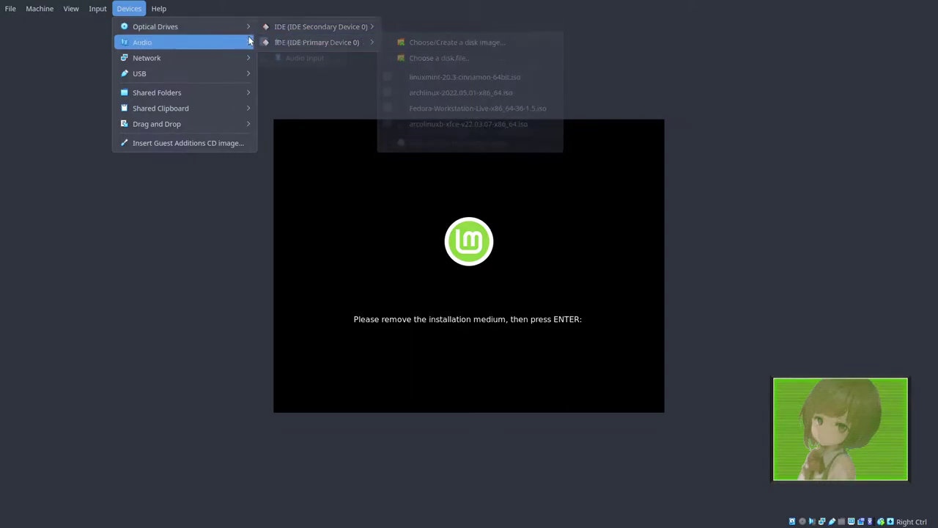
pyautogui.moveTo(241, 75)
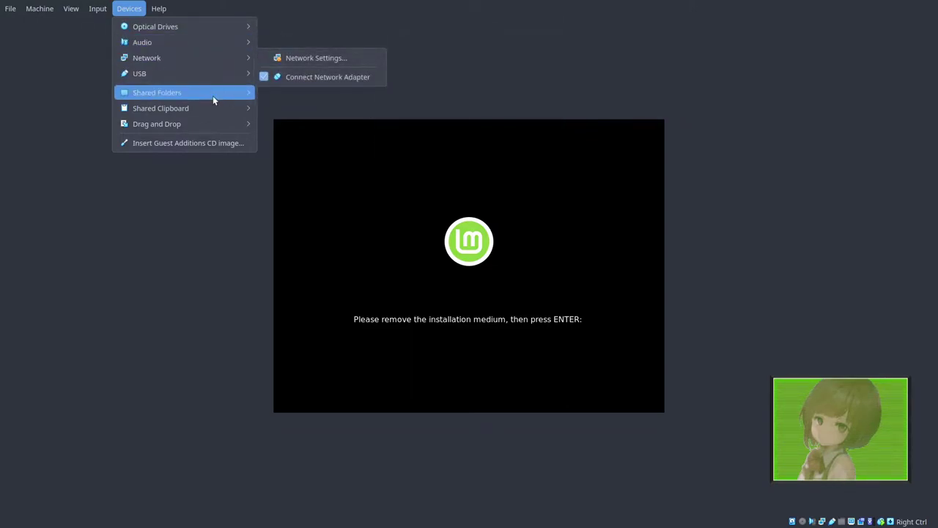
pyautogui.moveTo(212, 93)
pyautogui.click(420, 246)
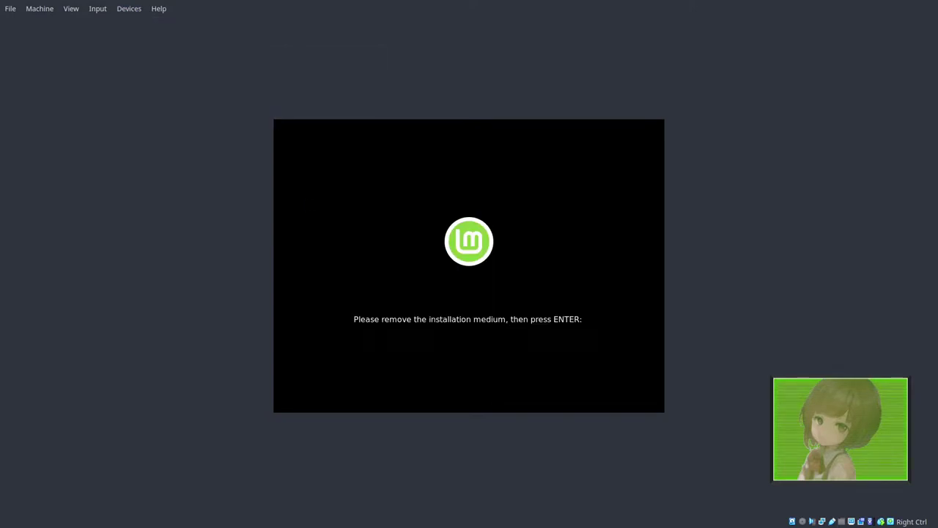
# Step: Continue past the remove-medium prompt, log in with the account password, and dismiss the driver notice
pyautogui.press('Return')
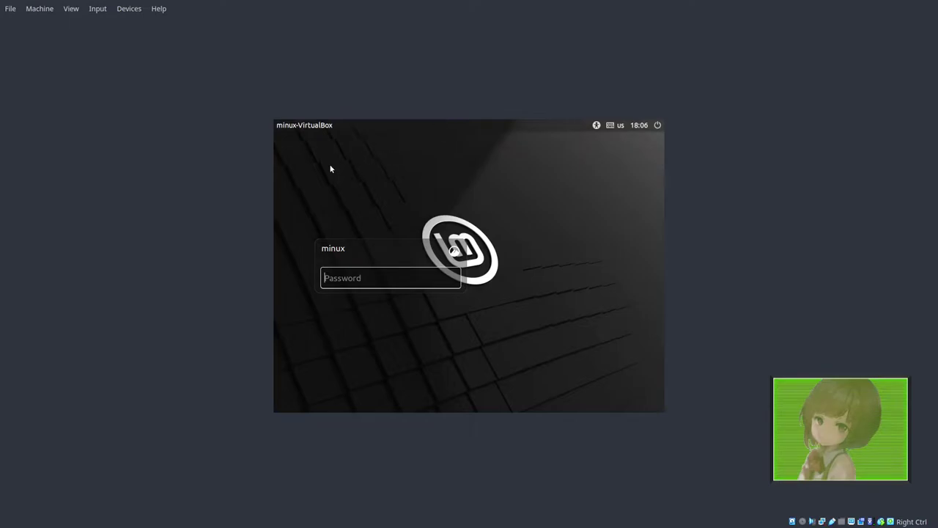
pyautogui.press('Return')
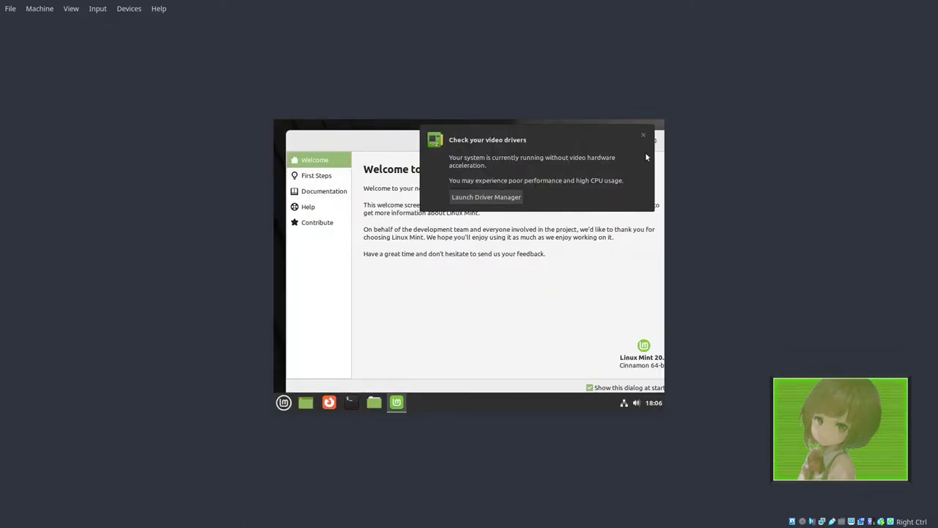
pyautogui.click(642, 138)
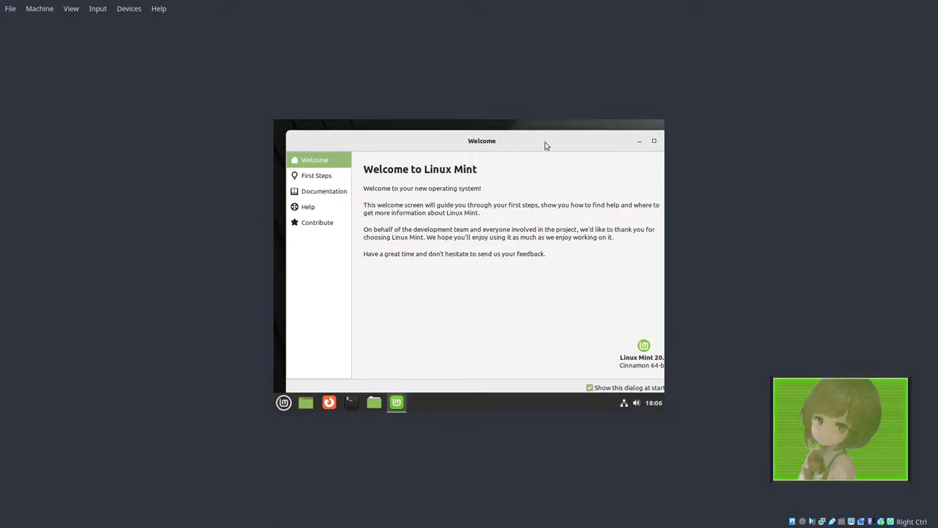
# Step: Untick the Welcome screen's show-at-startup option and open its First Steps page
pyautogui.moveTo(543, 146)
pyautogui.mouseDown()
pyautogui.moveTo(524, 139)
pyautogui.moveTo(545, 174)
pyautogui.moveTo(542, 195)
pyautogui.moveTo(532, 135)
pyautogui.mouseUp()
pyautogui.click(286, 404)
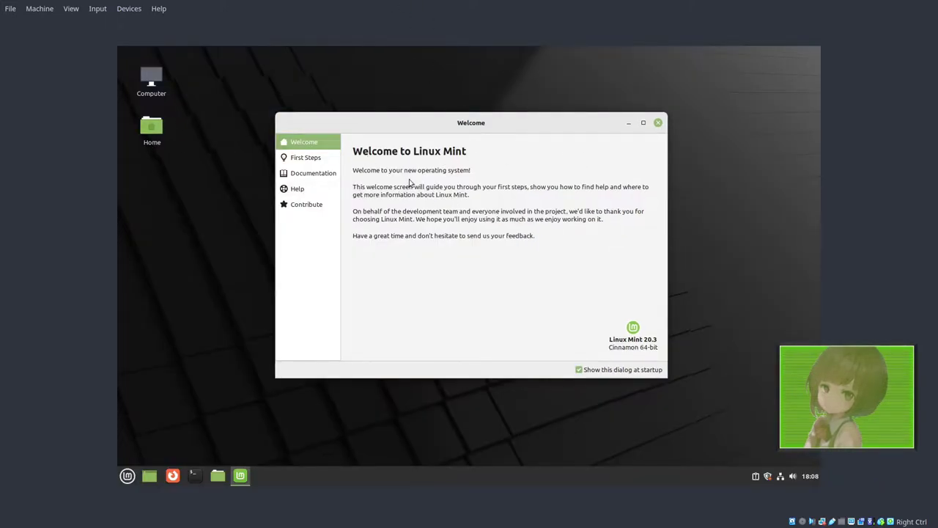
pyautogui.click(611, 372)
pyautogui.click(303, 166)
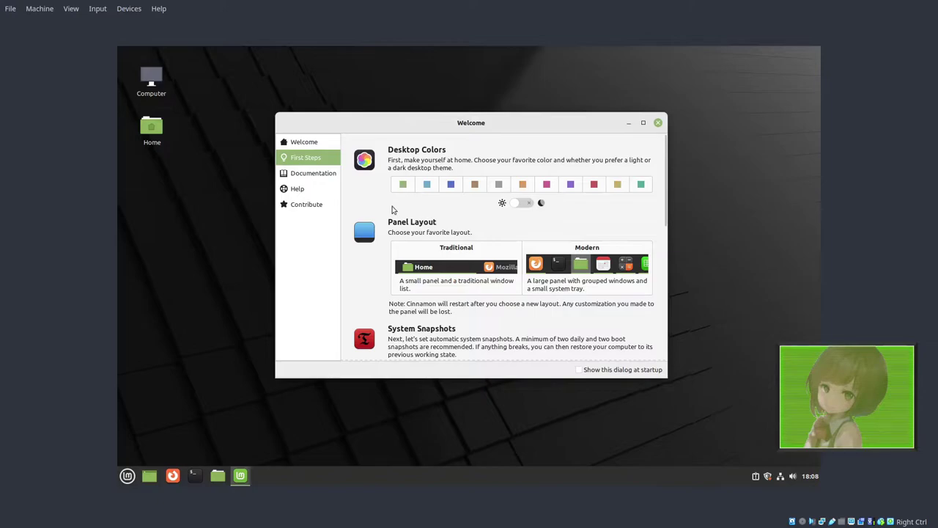
pyautogui.click(452, 185)
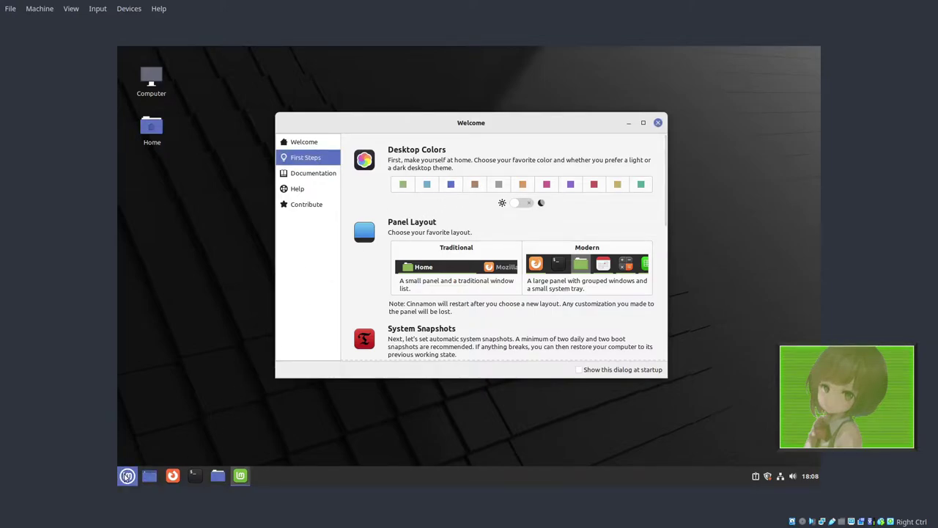
pyautogui.click(570, 184)
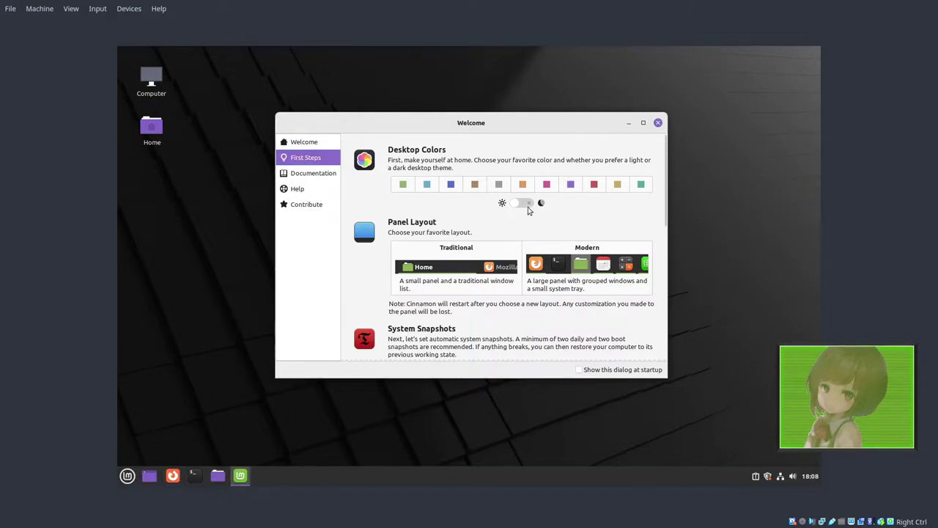
pyautogui.click(528, 206)
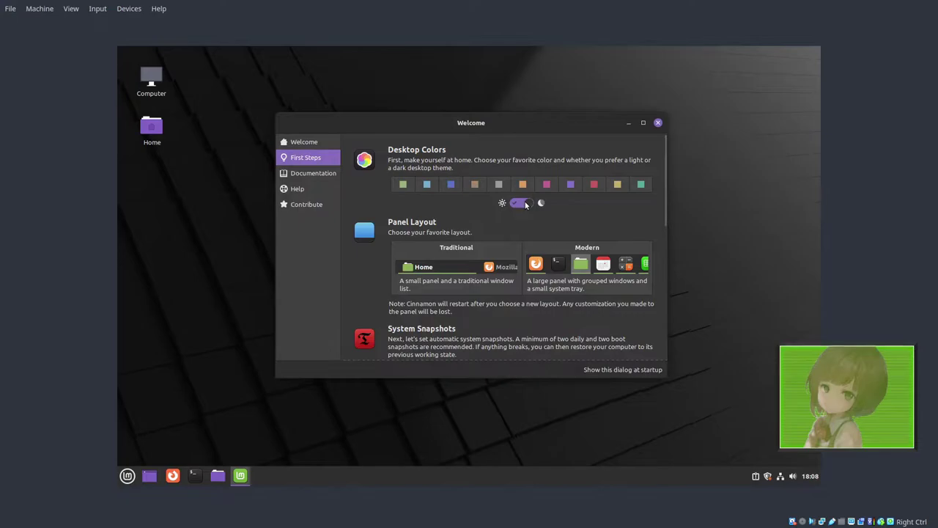
pyautogui.click(517, 204)
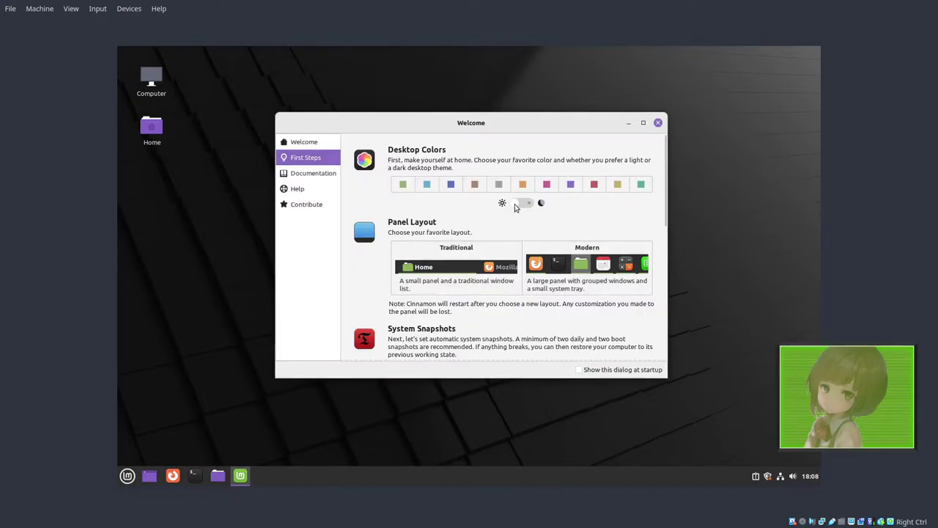
pyautogui.click(594, 186)
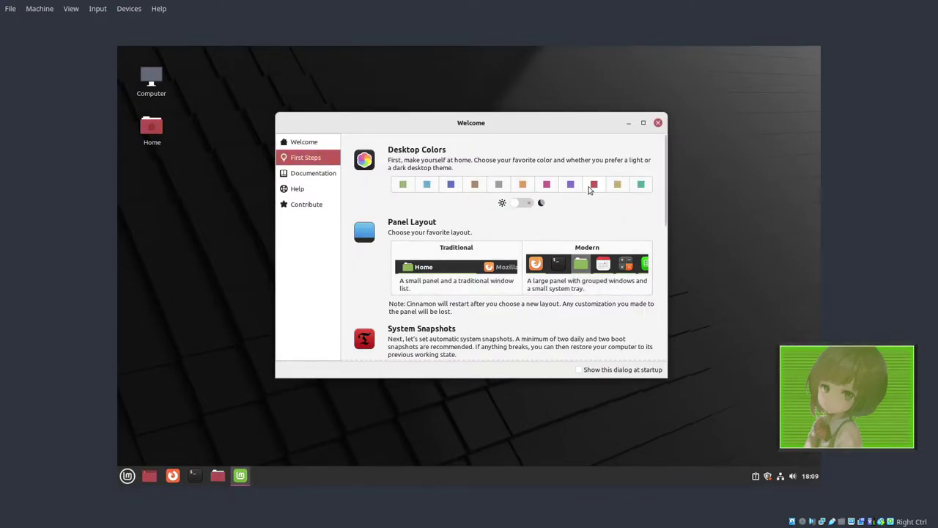
pyautogui.click(402, 185)
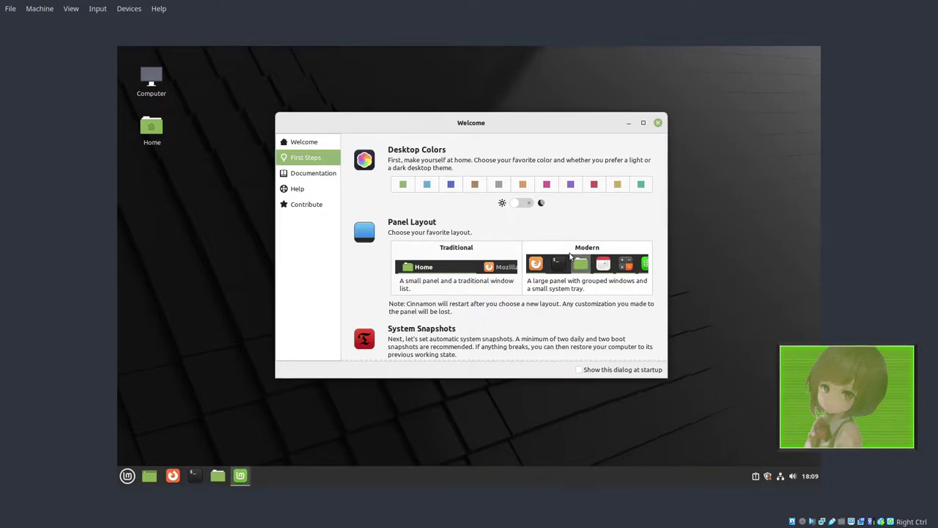
# Step: Switch the panel to the Traditional layout and dismiss the video drivers notification
pyautogui.scroll(-1, 555, 267)
pyautogui.scroll(1, 543, 273)
pyautogui.scroll(-2, 542, 242)
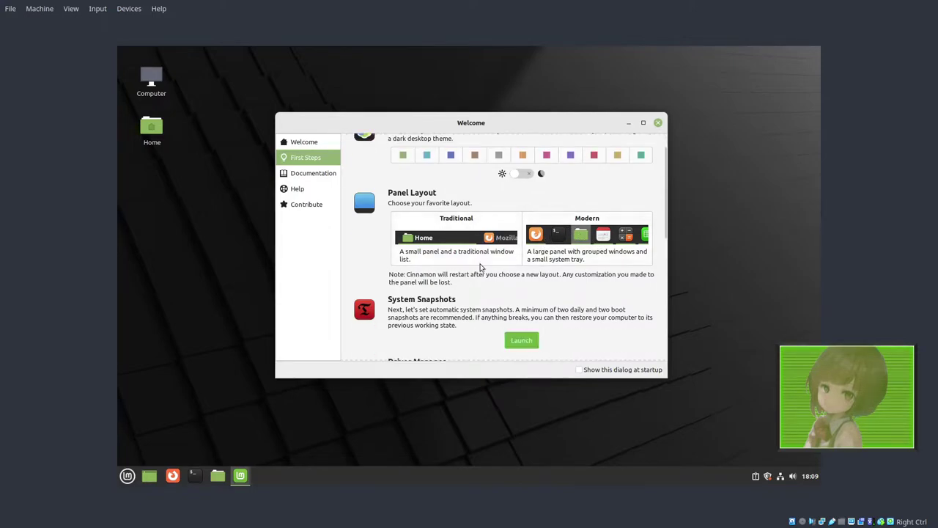
pyautogui.scroll(1, 471, 195)
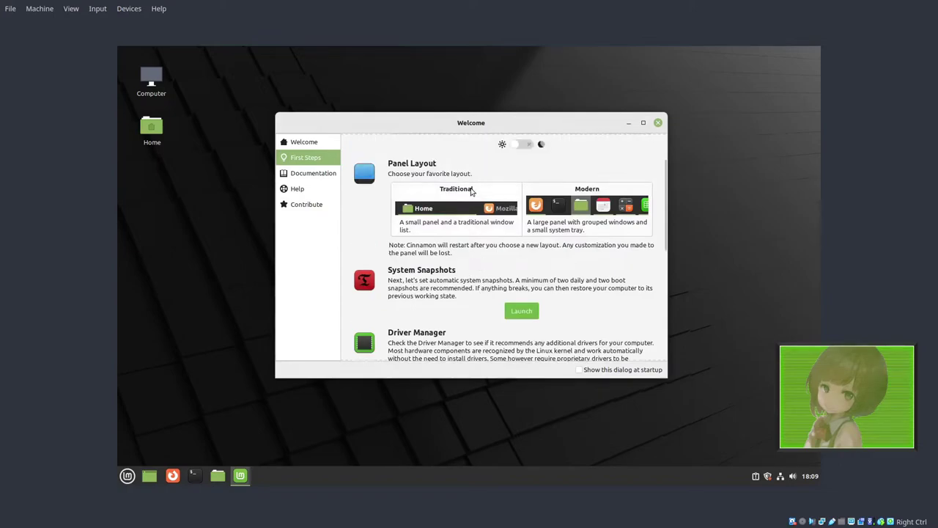
pyautogui.click(472, 190)
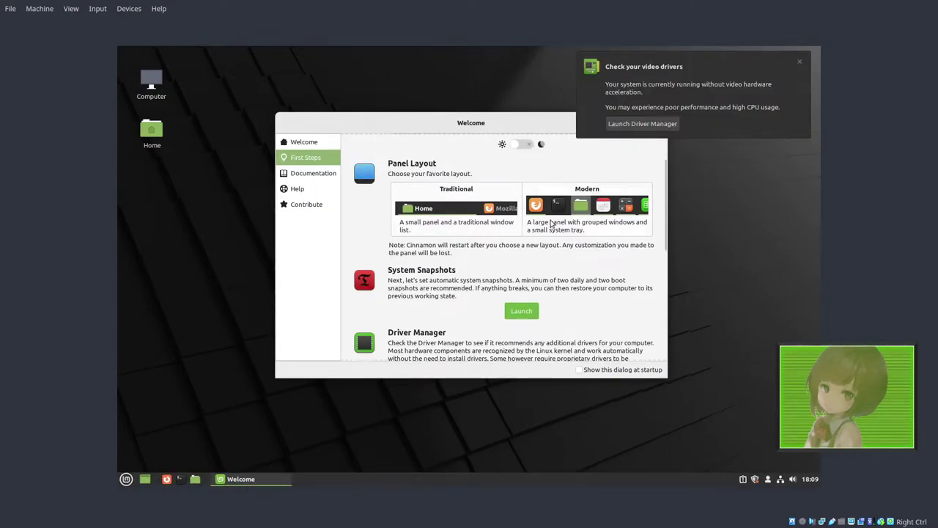
pyautogui.scroll(-5, 542, 223)
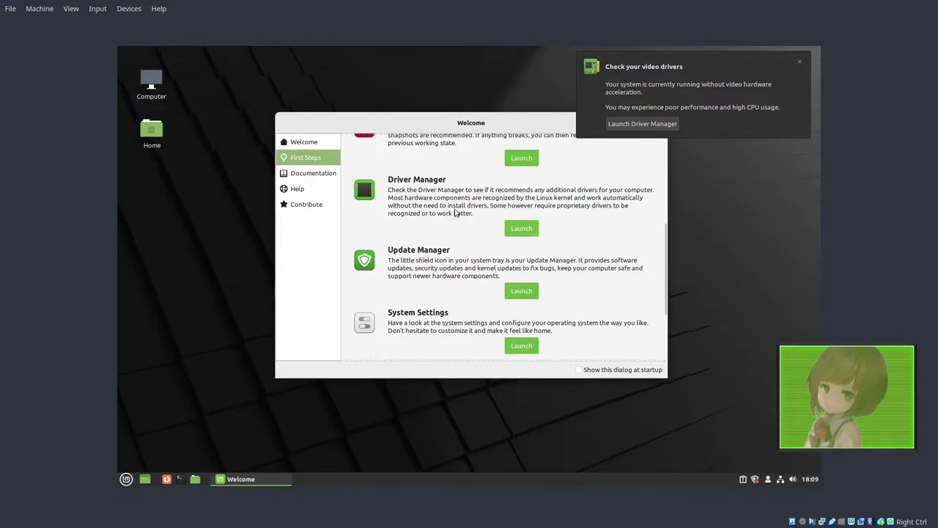
pyautogui.scroll(2, 455, 211)
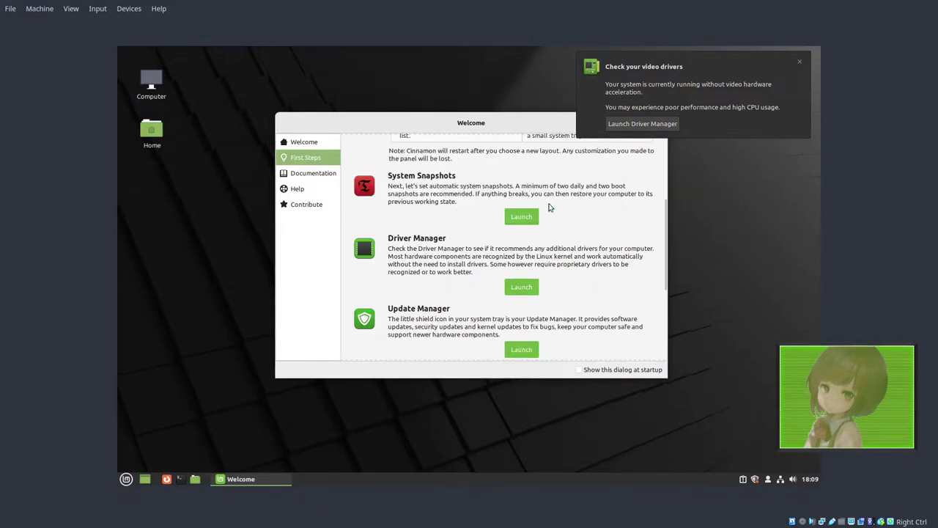
pyautogui.click(798, 64)
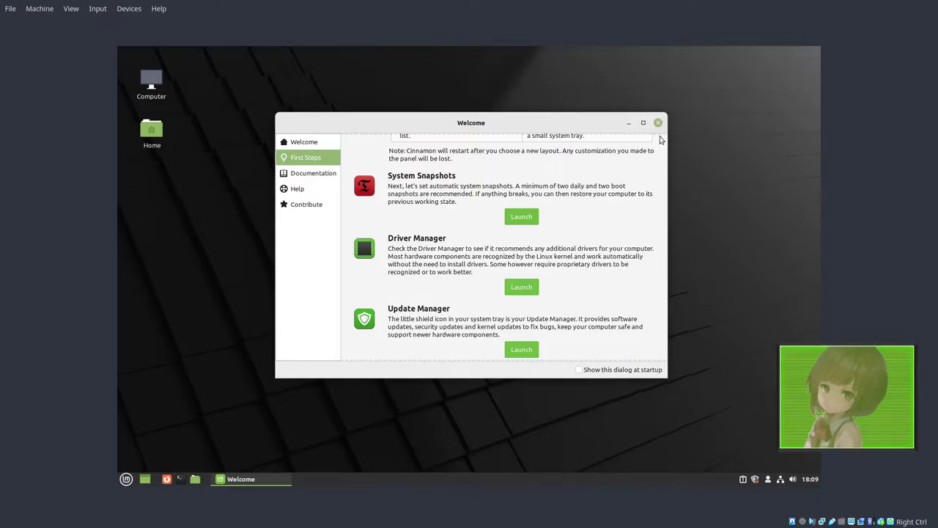
pyautogui.scroll(-3, 477, 242)
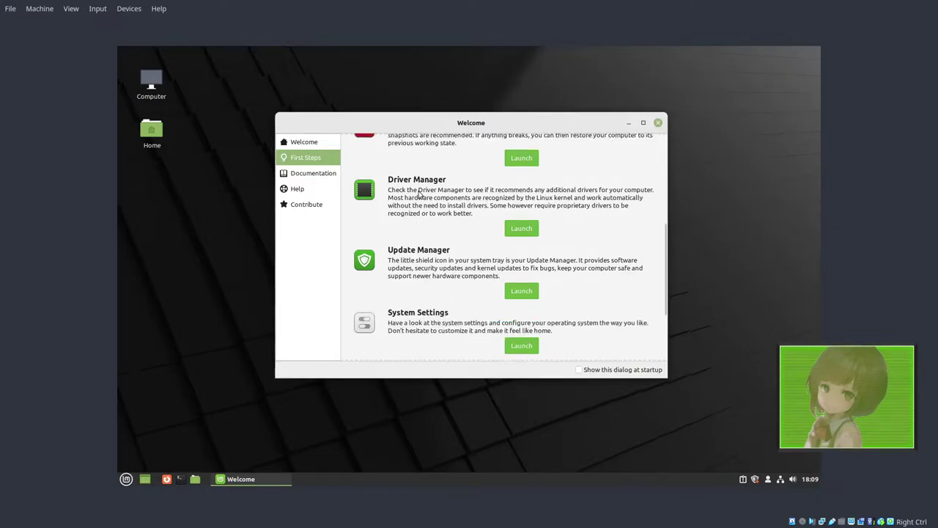
pyautogui.scroll(-2, 421, 196)
pyautogui.scroll(-1, 414, 229)
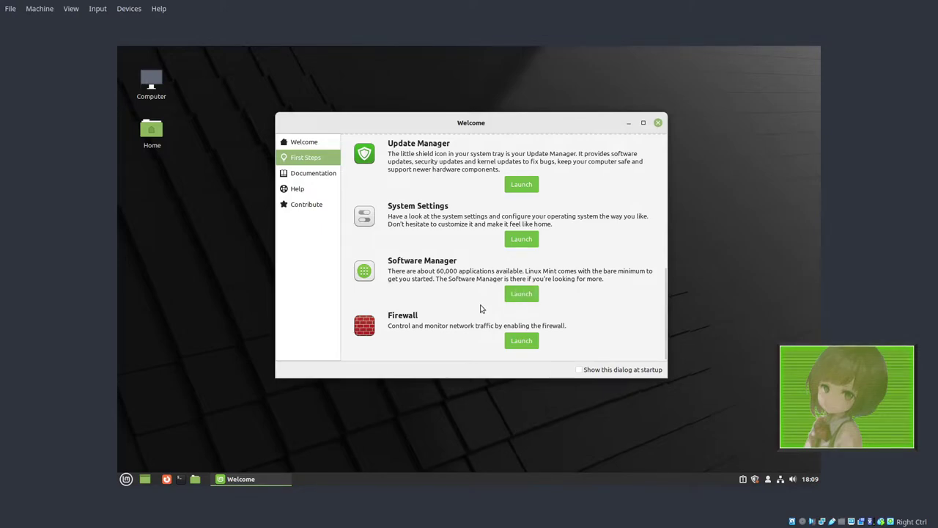
# Step: View the Documentation, Help, Contribute and Welcome pages, then close the Welcome screen
pyautogui.click(312, 176)
pyautogui.click(290, 192)
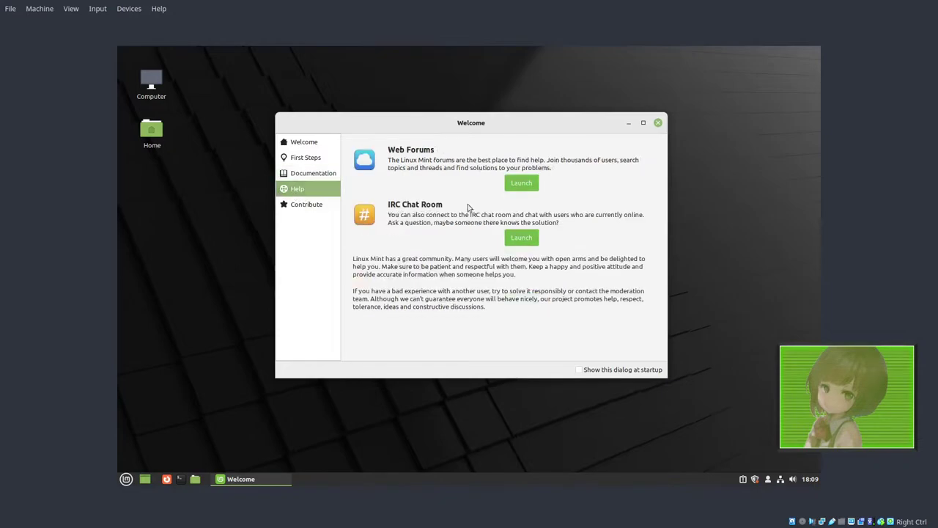
pyautogui.click(304, 210)
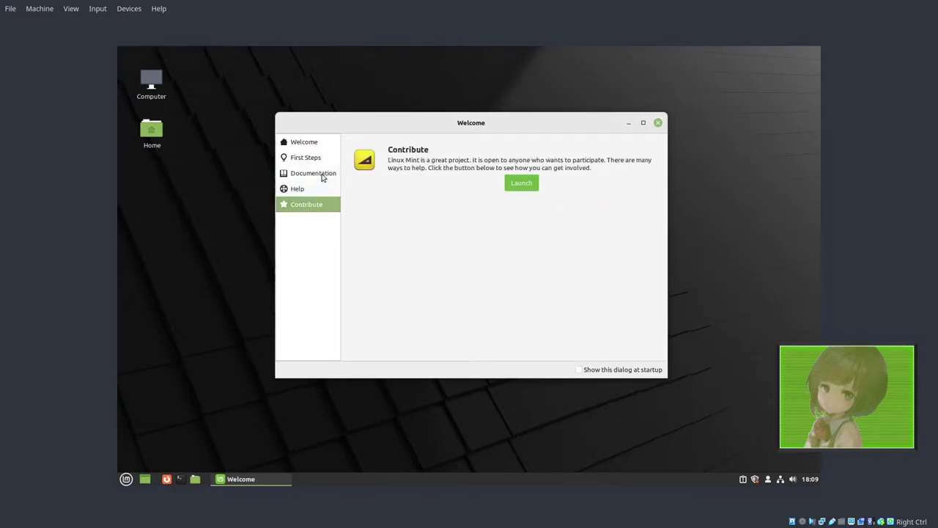
pyautogui.click(306, 145)
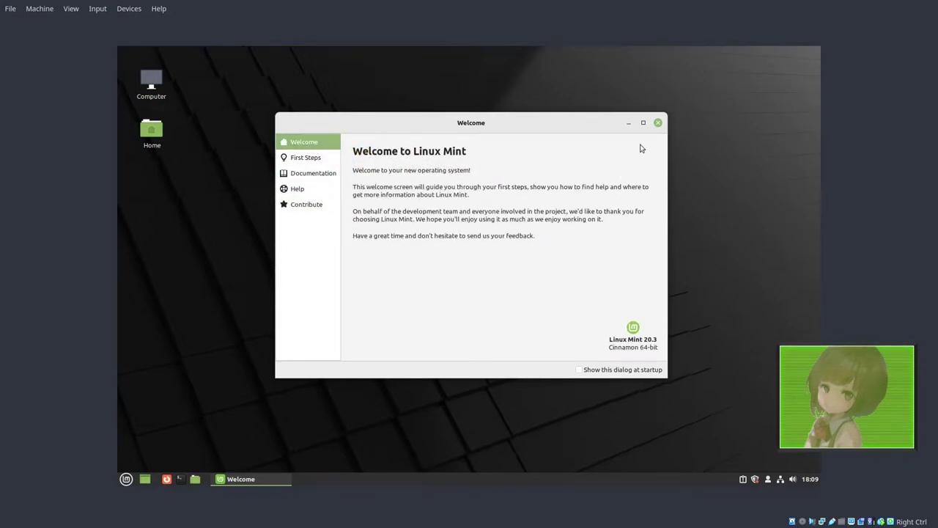
pyautogui.click(658, 123)
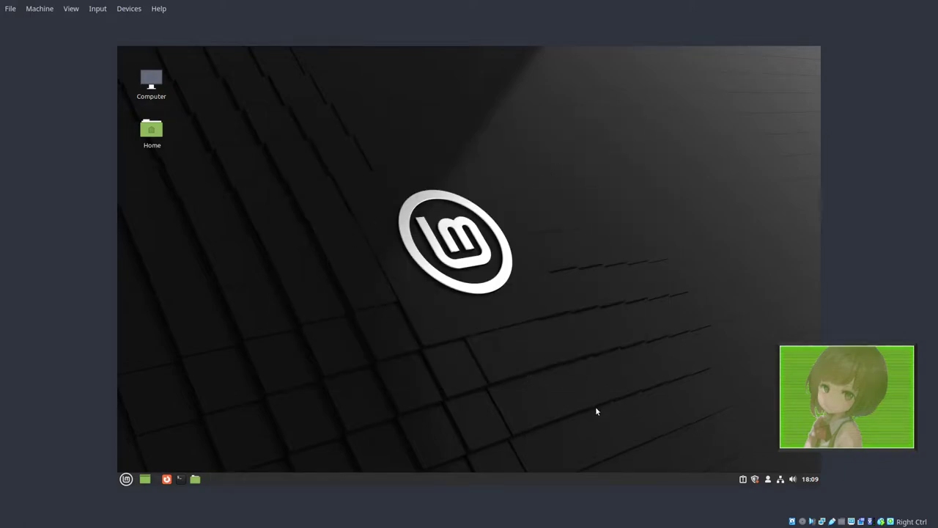
# Step: Open and close the Mint menu, calendar, System Reports, user session menu and sound applet
pyautogui.click(127, 478)
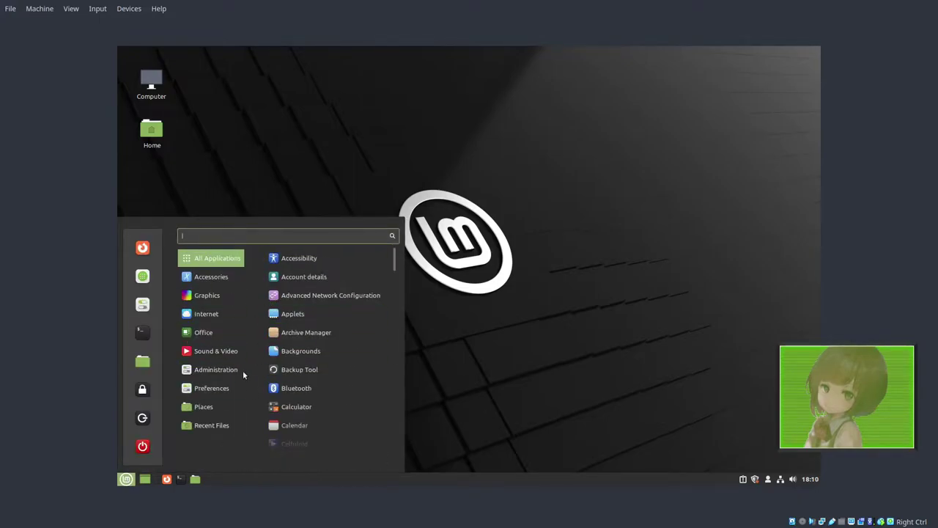
pyautogui.click(155, 479)
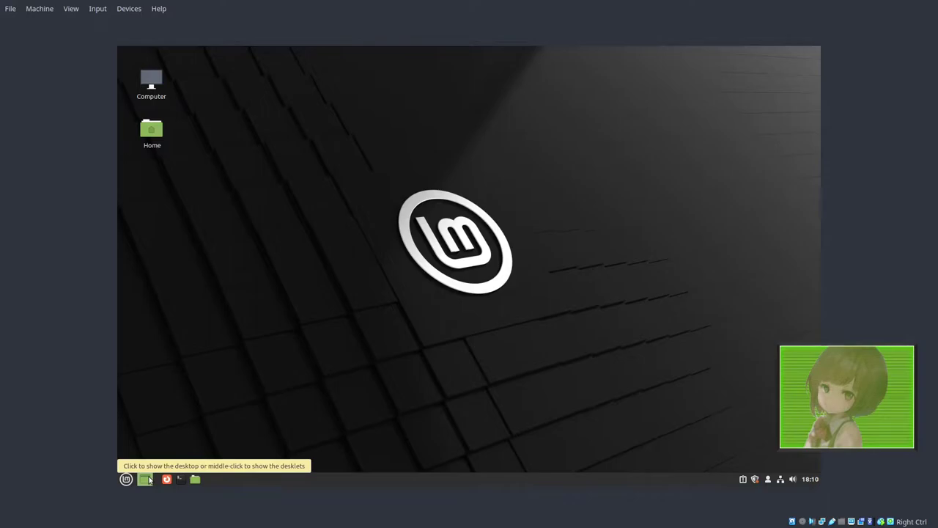
pyautogui.click(810, 479)
pyautogui.click(809, 479)
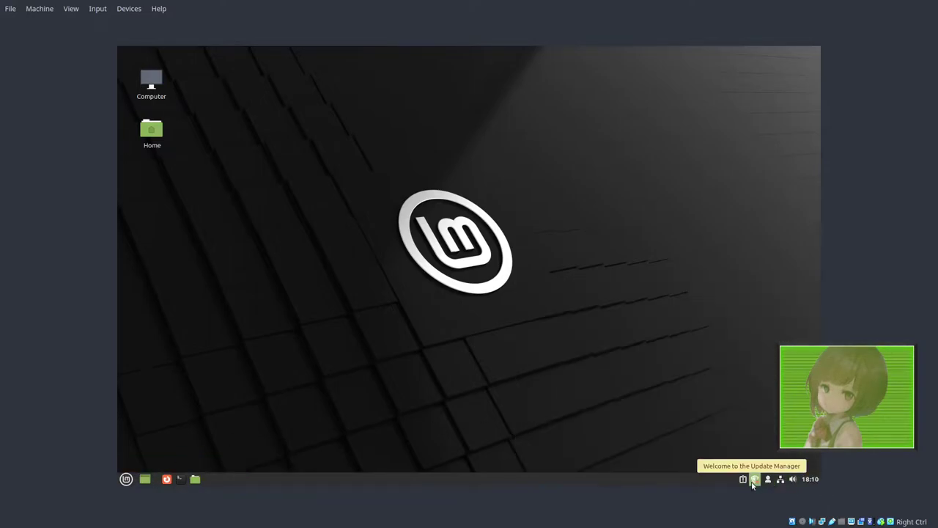
pyautogui.click(742, 479)
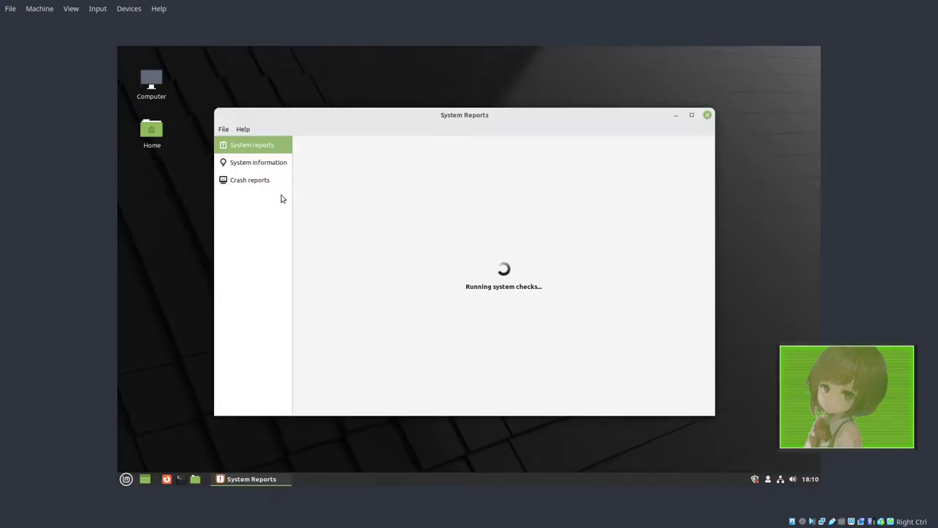
pyautogui.click(767, 479)
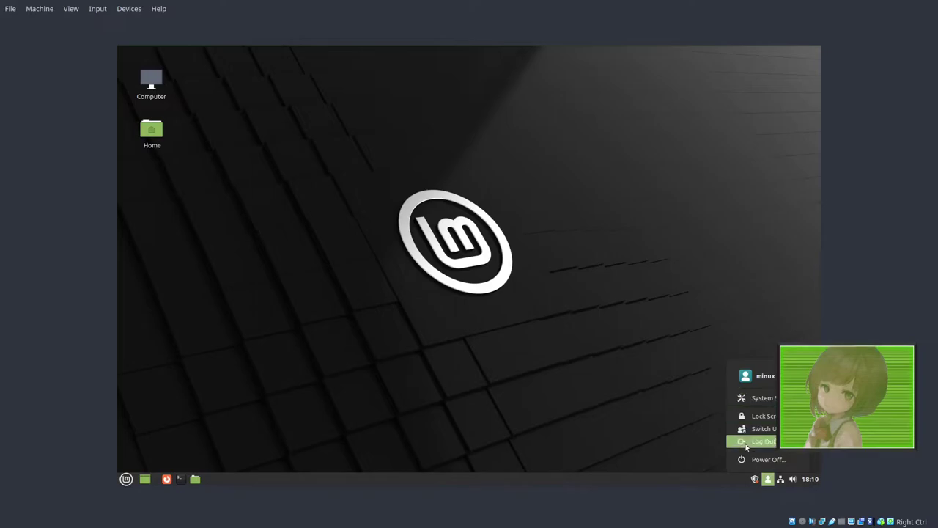
pyautogui.click(809, 479)
pyautogui.click(810, 480)
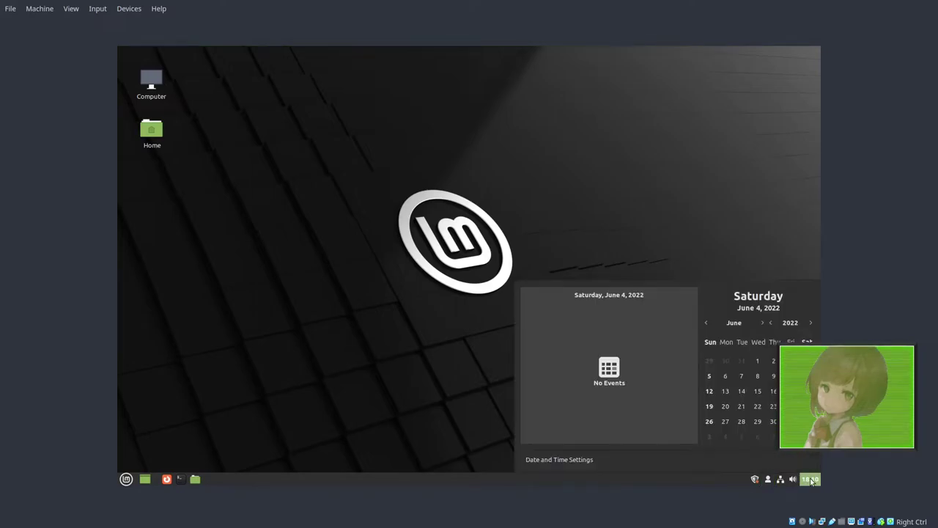
pyautogui.click(794, 479)
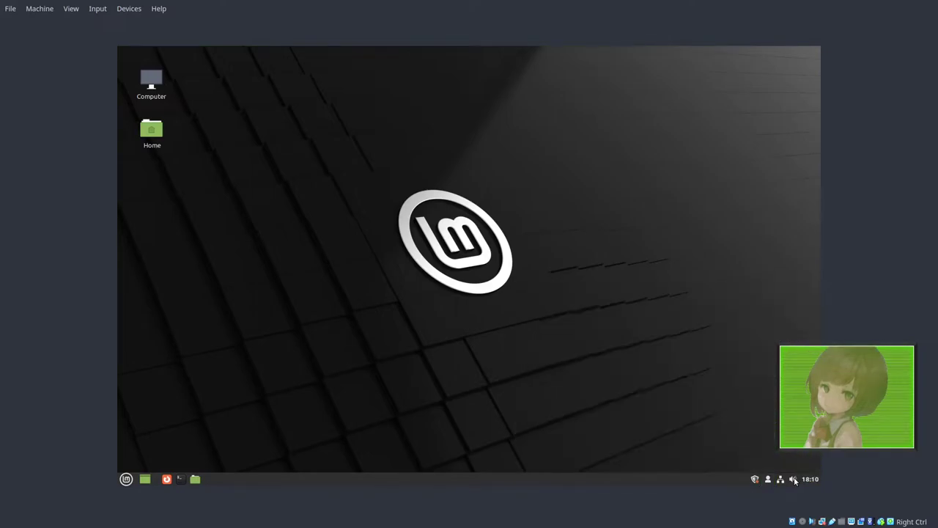
pyautogui.click(793, 479)
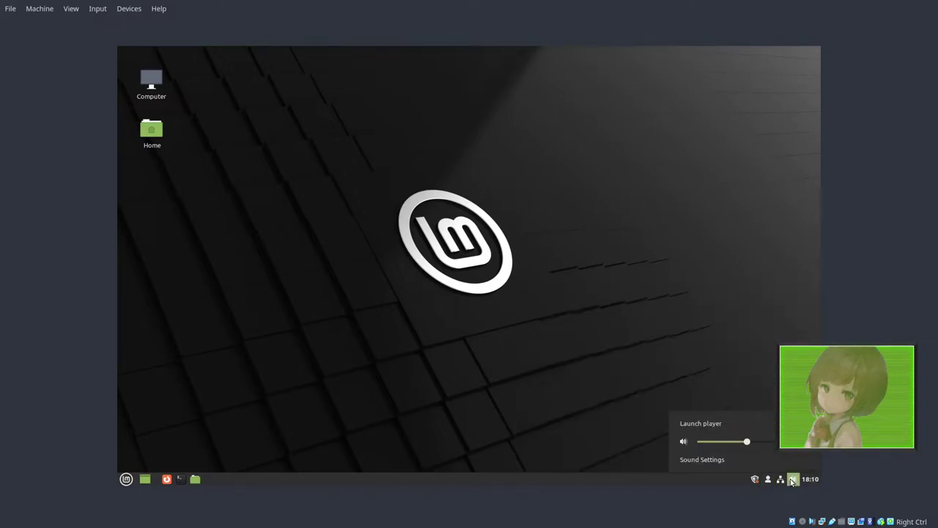
pyautogui.click(754, 480)
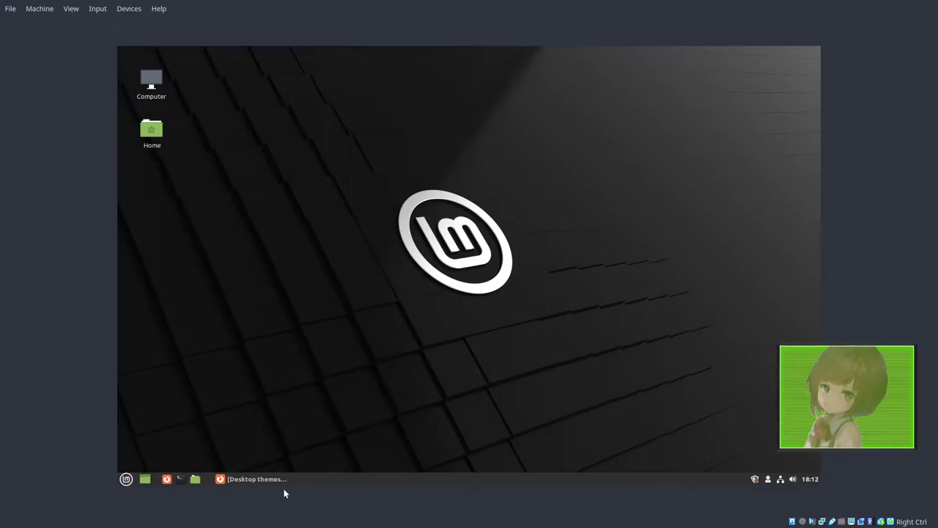
# Step: Restore the Desktop themes window and expand the BOOMERANG THEMES and WINDOWS THEMES sections
pyautogui.click(253, 478)
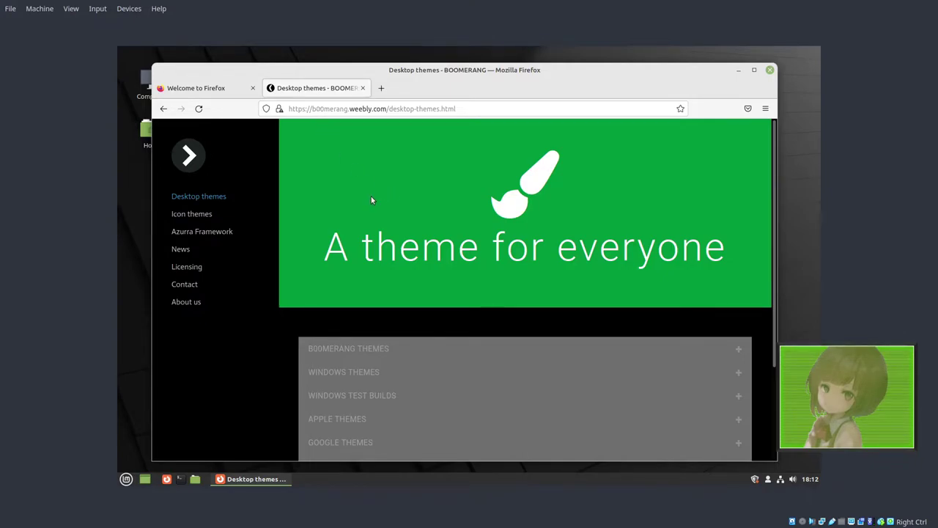
pyautogui.scroll(-3, 408, 227)
pyautogui.click(374, 238)
pyautogui.scroll(-7, 403, 294)
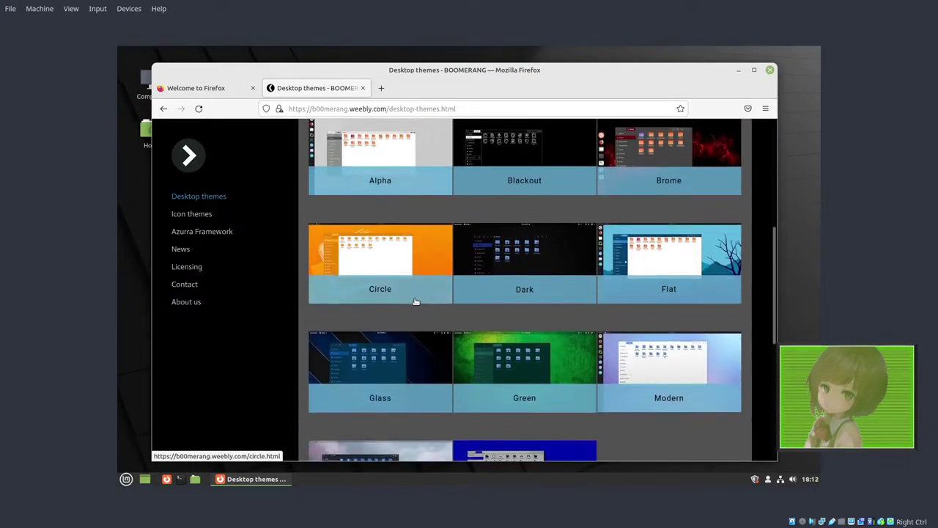
pyautogui.scroll(-5, 388, 282)
pyautogui.click(371, 271)
pyautogui.scroll(-2, 510, 291)
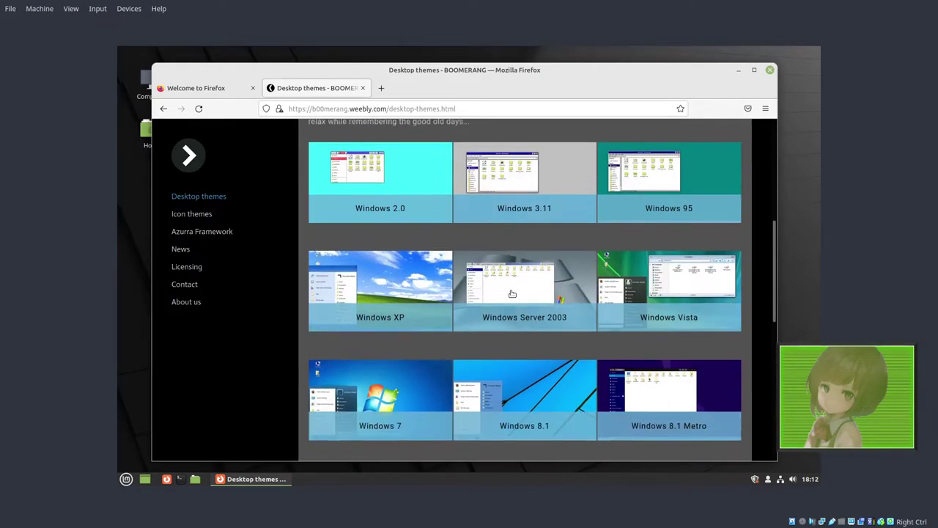
# Step: Open the Windows 95, XP and 7 theme pages in background tabs, then go to Icon themes
pyautogui.middleClick(421, 303)
pyautogui.middleClick(391, 279)
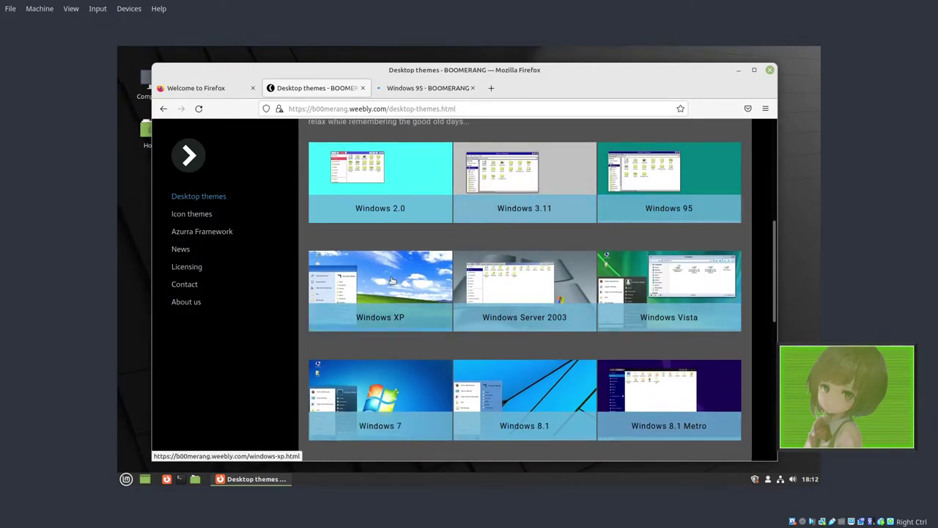
pyautogui.middleClick(416, 401)
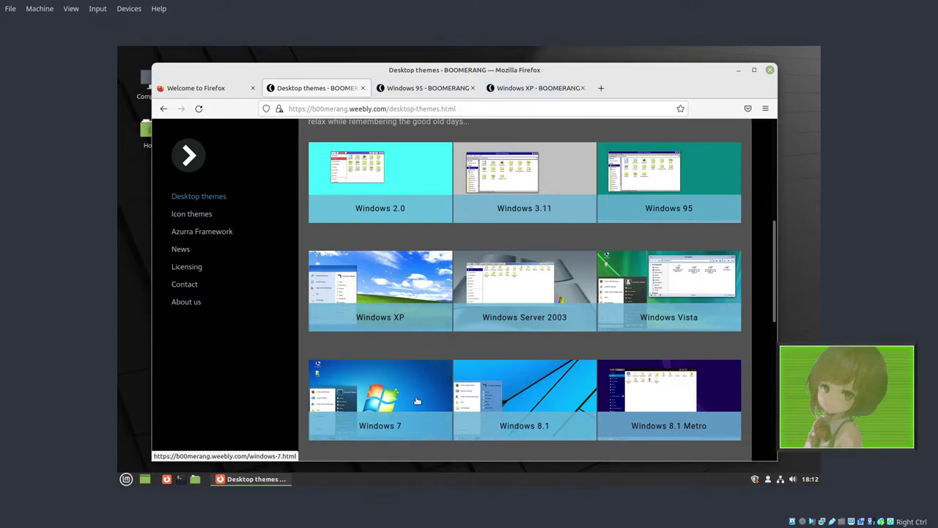
pyautogui.click(419, 88)
pyautogui.click(320, 89)
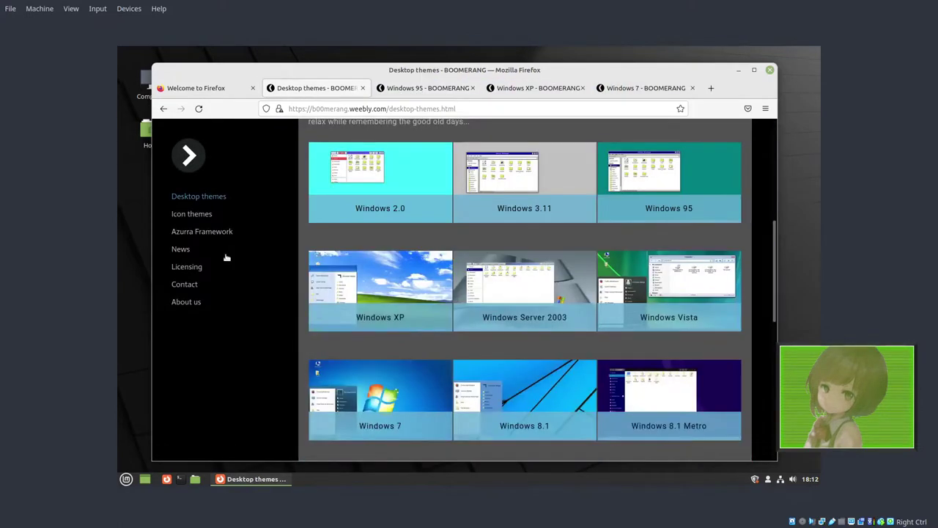
pyautogui.click(193, 215)
# Step: Download the Windows XP and 7 icon themes, open Windows-7-master.zip in Archive Manager, and open Home
pyautogui.scroll(-1, 573, 325)
pyautogui.scroll(-5, 572, 325)
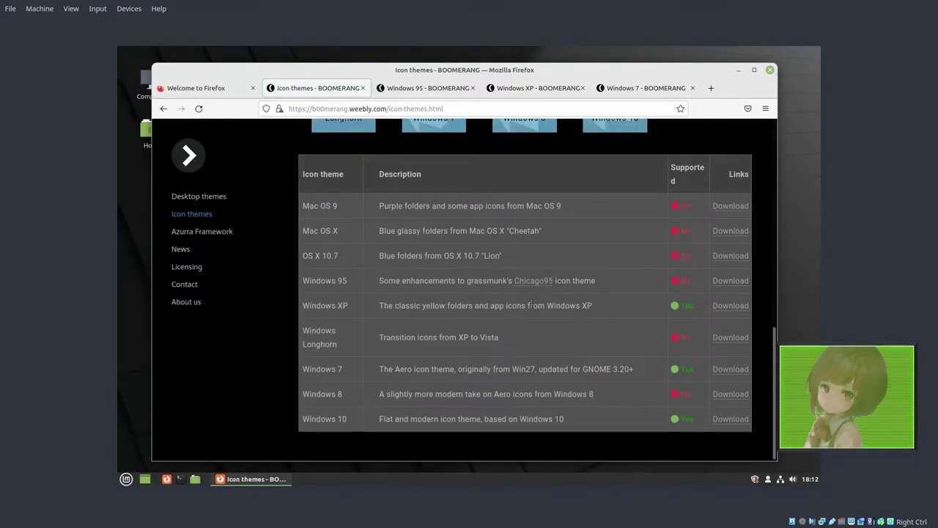
pyautogui.middleClick(722, 307)
pyautogui.middleClick(731, 371)
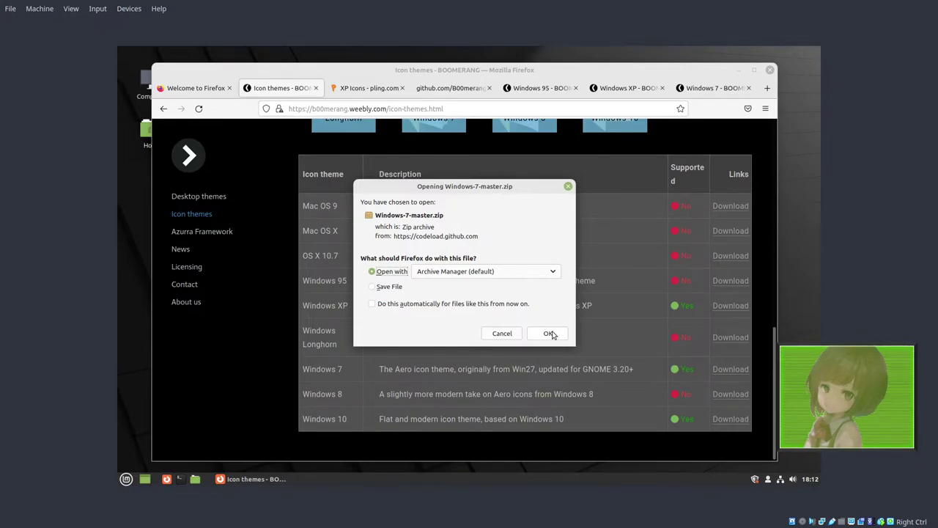
pyautogui.click(549, 333)
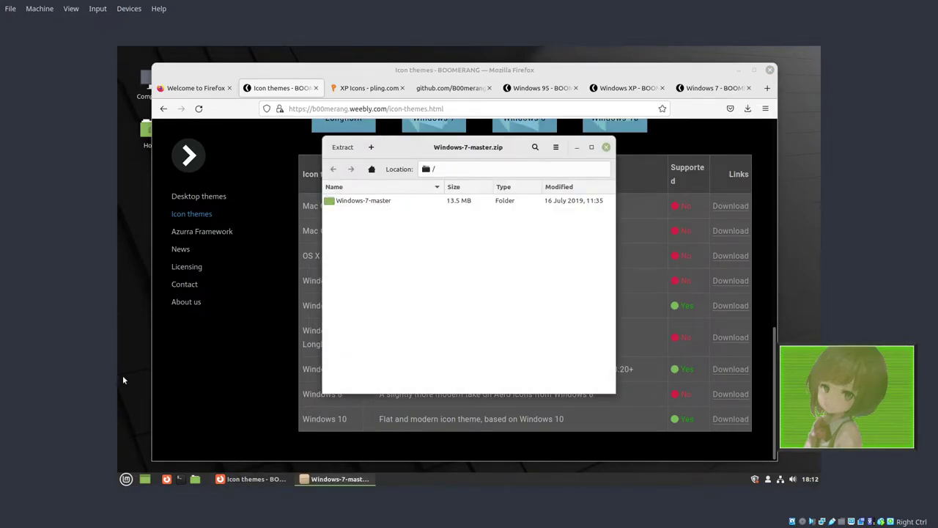
pyautogui.click(195, 479)
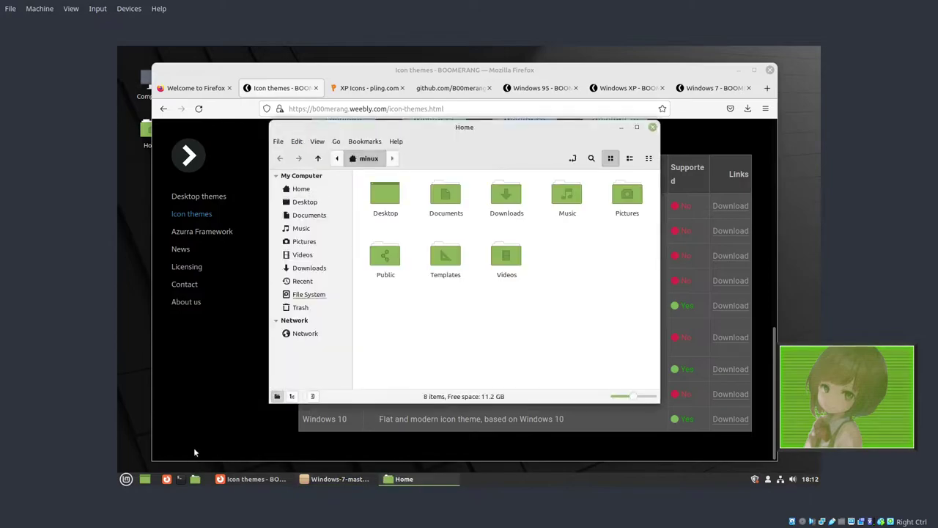
pyautogui.moveTo(408, 129); pyautogui.dragTo(318, 142)
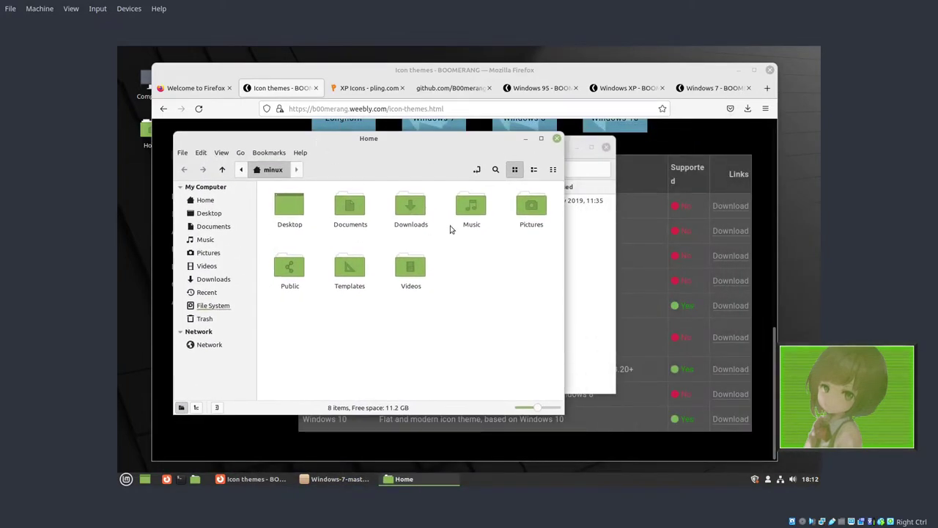
# Step: Show hidden files in Home and create a new folder named .icons
pyautogui.rightClick(462, 282)
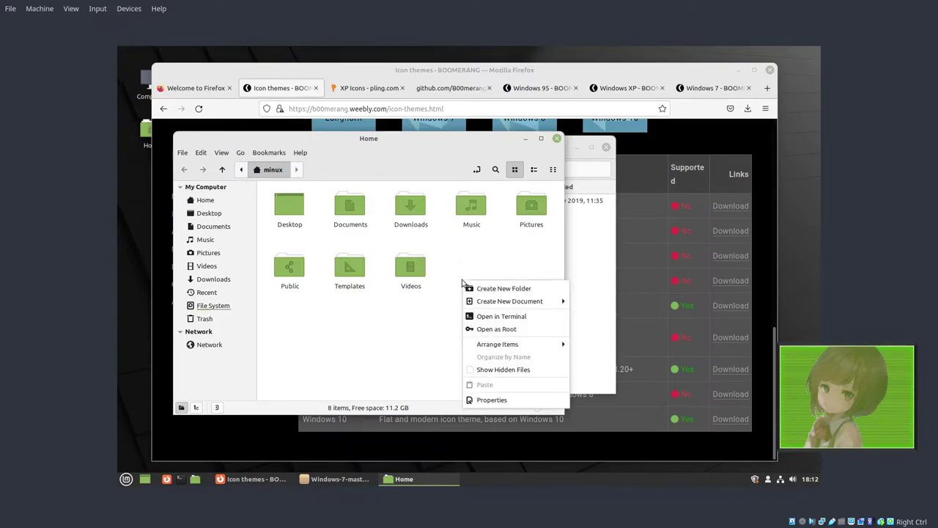
pyautogui.click(505, 365)
pyautogui.scroll(-2, 387, 270)
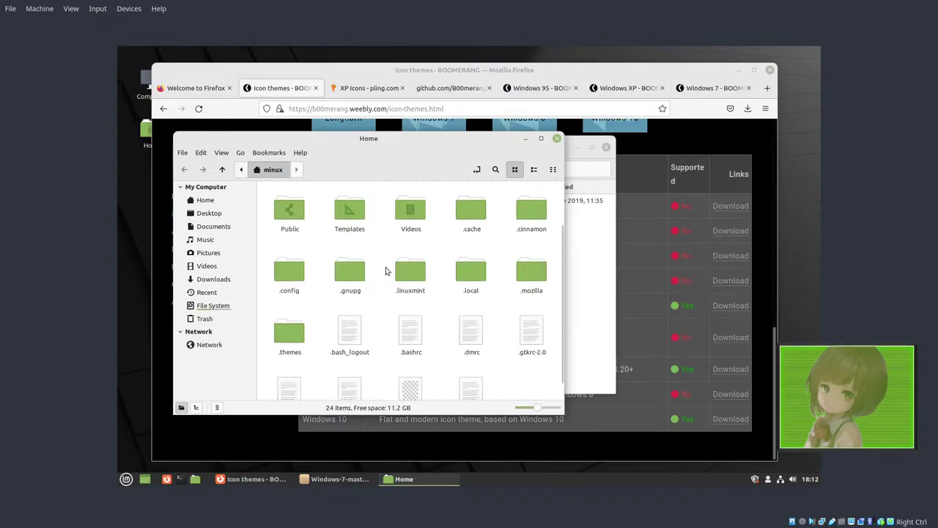
pyautogui.rightClick(386, 270)
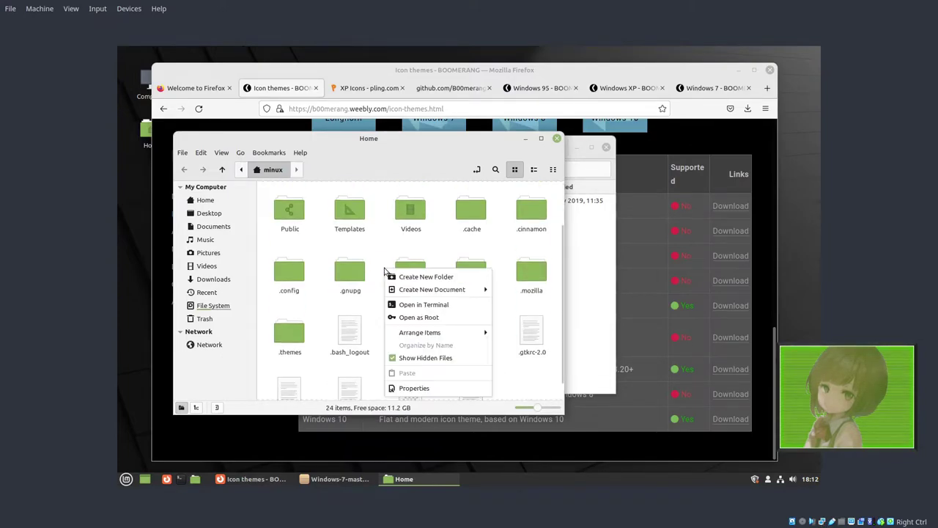
pyautogui.click(424, 277)
pyautogui.press('BackSpace')
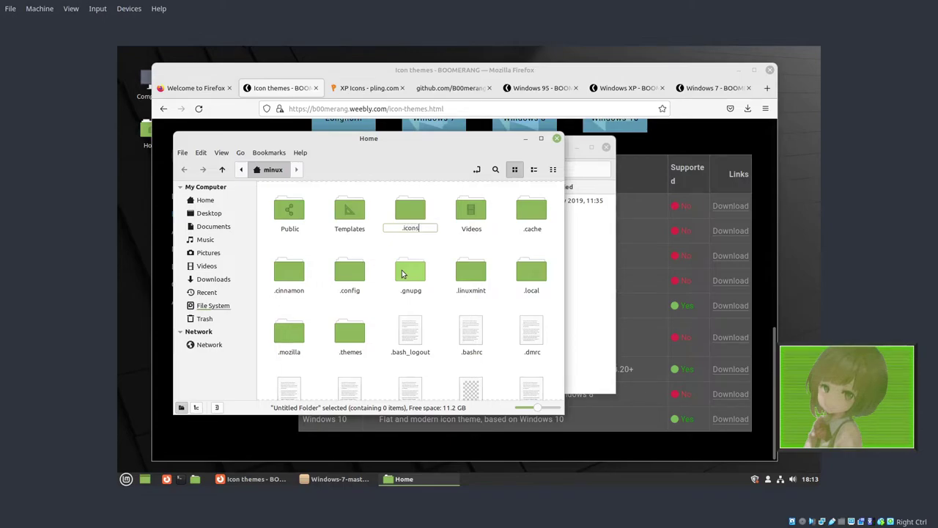
pyautogui.press('Return')
# Step: Open the new .icons folder and read Windows-7-master's README.md inside the archive
pyautogui.doubleClick(410, 273)
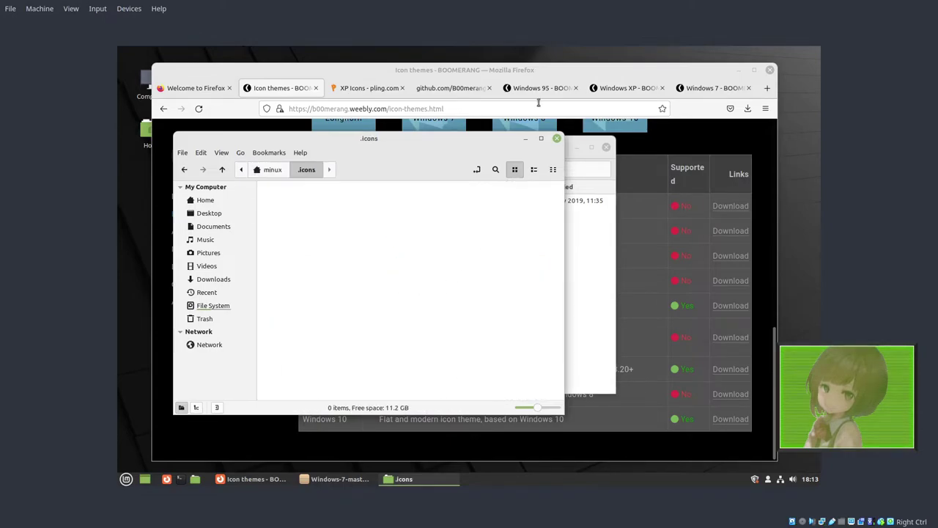
pyautogui.click(587, 223)
pyautogui.click(557, 200)
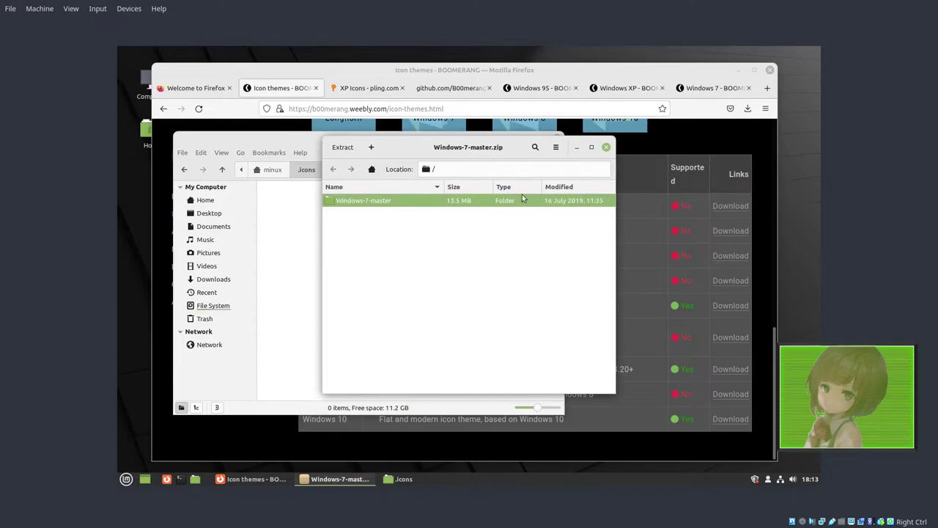
pyautogui.doubleClick(358, 204)
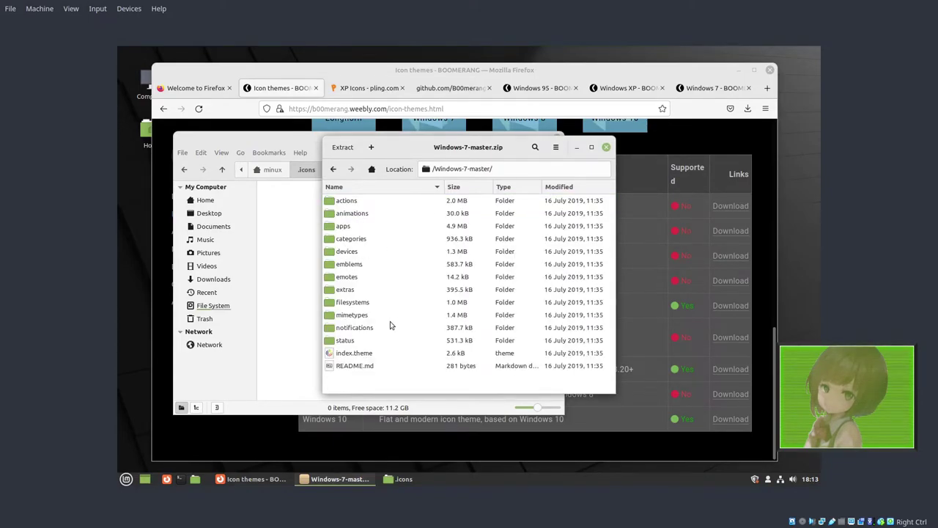
pyautogui.doubleClick(368, 367)
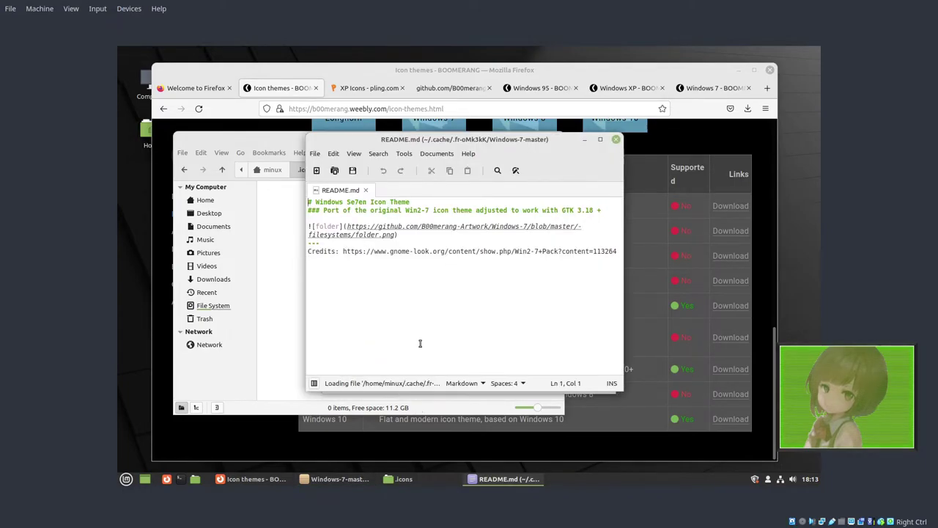
pyautogui.click(616, 139)
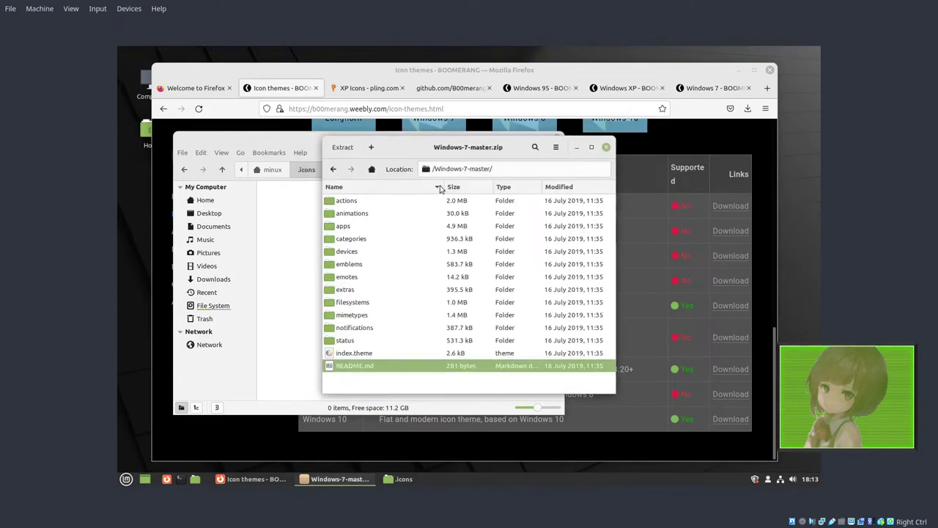
# Step: Extract the Windows-7-master folder into .icons and close Windows-7-master.zip
pyautogui.click(332, 169)
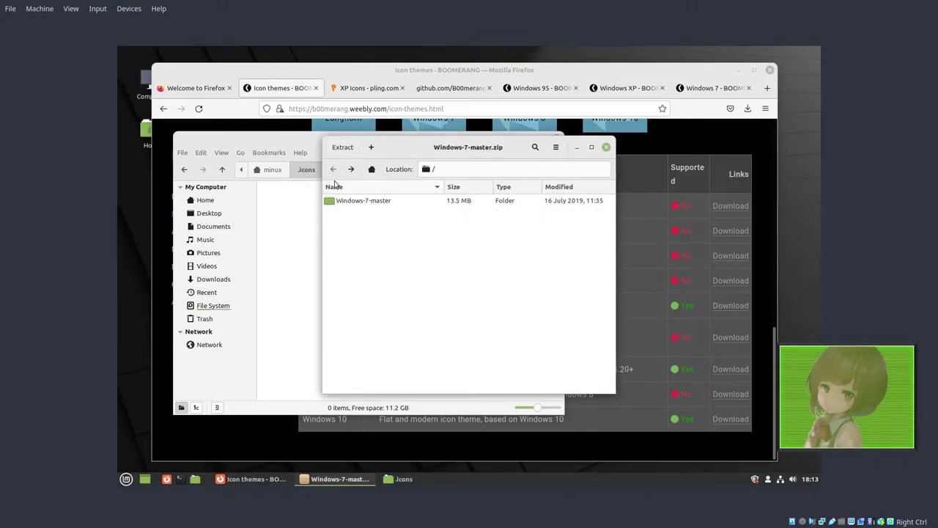
pyautogui.moveTo(342, 205); pyautogui.dragTo(289, 210)
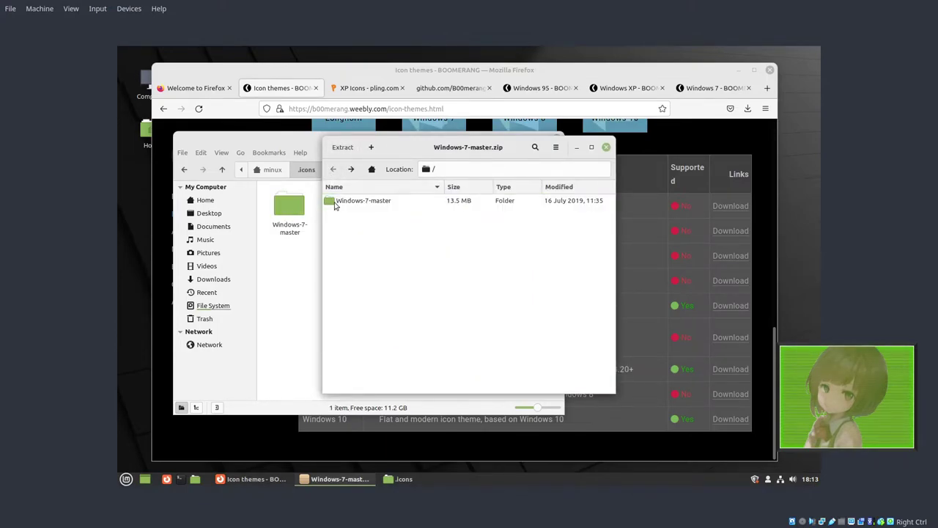
pyautogui.click(606, 148)
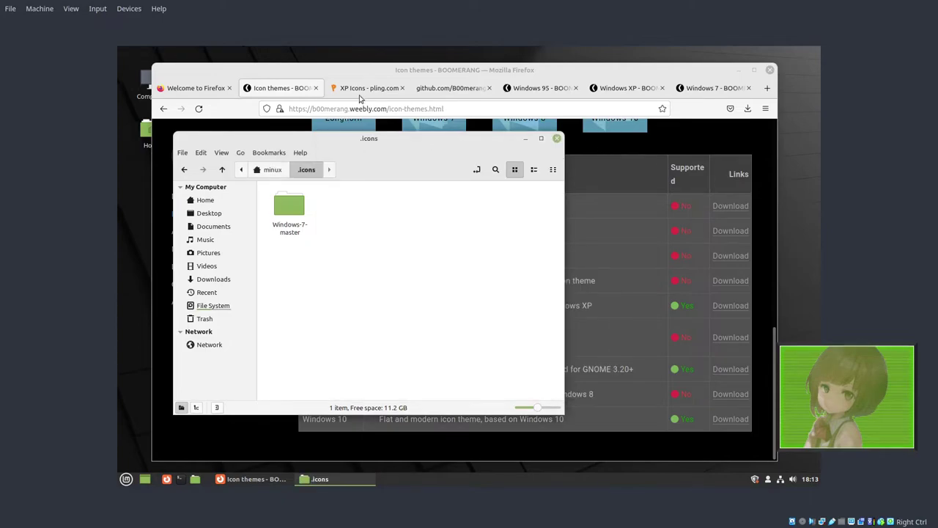
# Step: Download the XP Icons 3.1.zip release and open it in Archive Manager
pyautogui.click(448, 88)
pyautogui.click(489, 88)
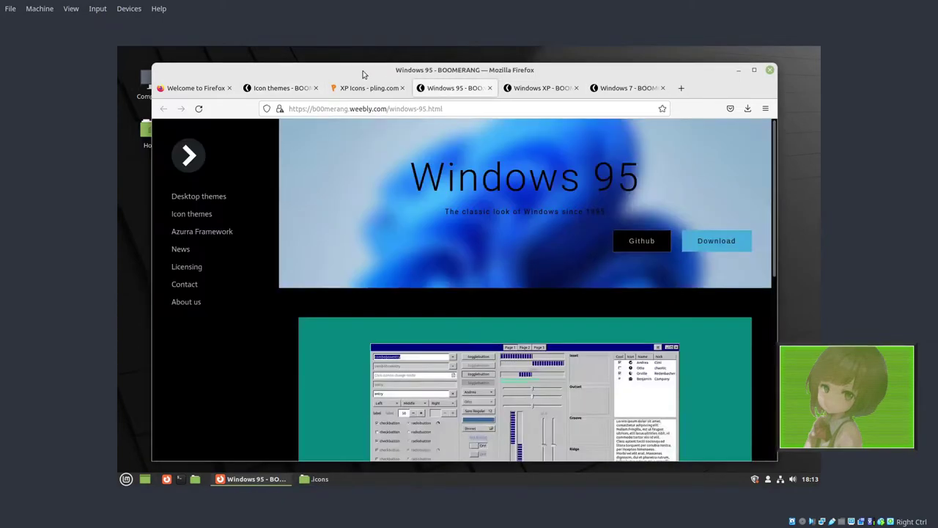
pyautogui.click(381, 88)
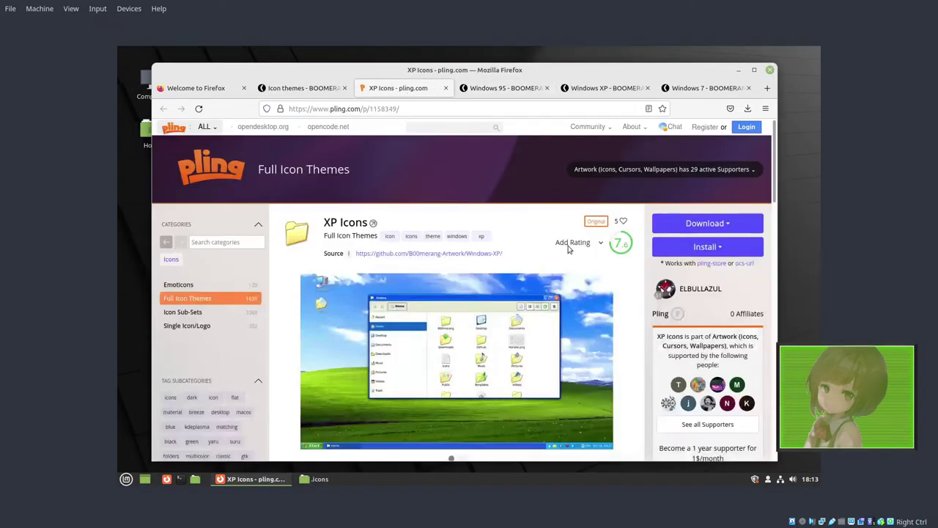
pyautogui.click(728, 223)
pyautogui.click(688, 249)
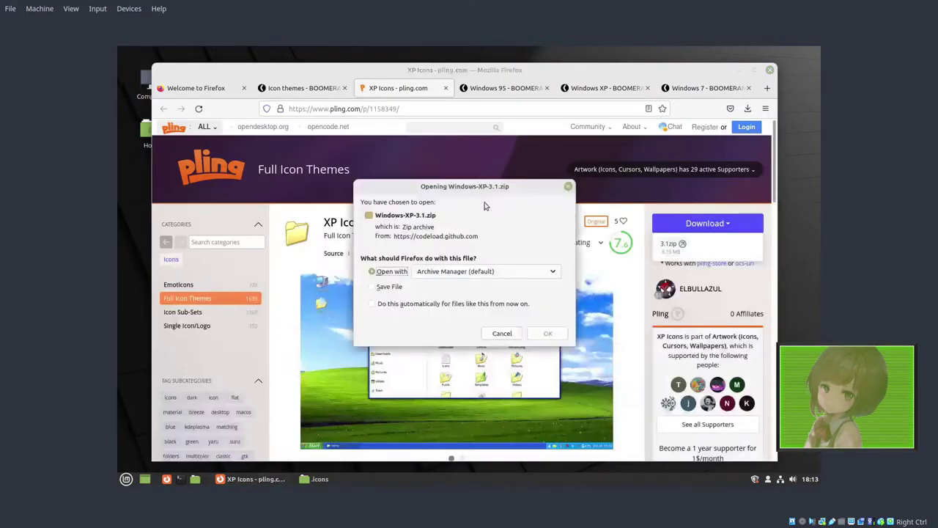
pyautogui.click(404, 290)
pyautogui.click(562, 339)
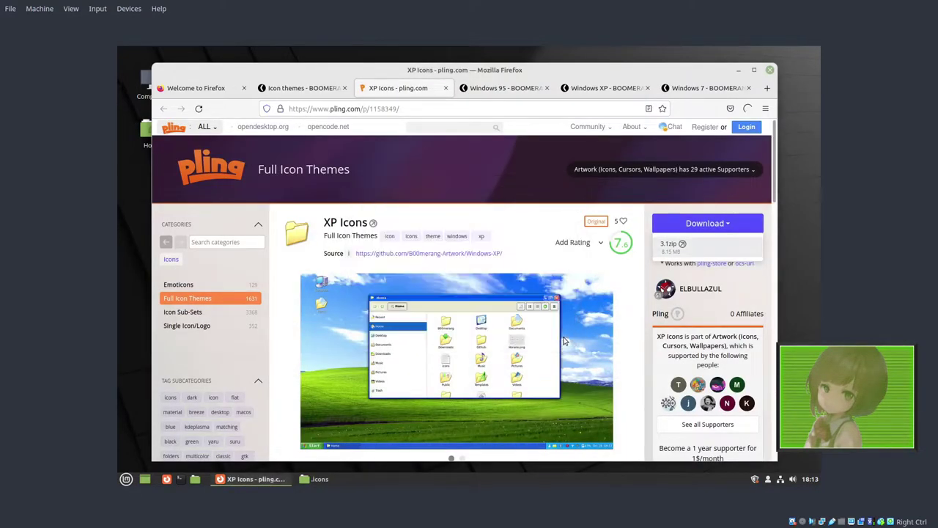
# Step: Extract Windows-XP-3.1 into .icons beside Windows-7-master and close the archive
pyautogui.click(317, 479)
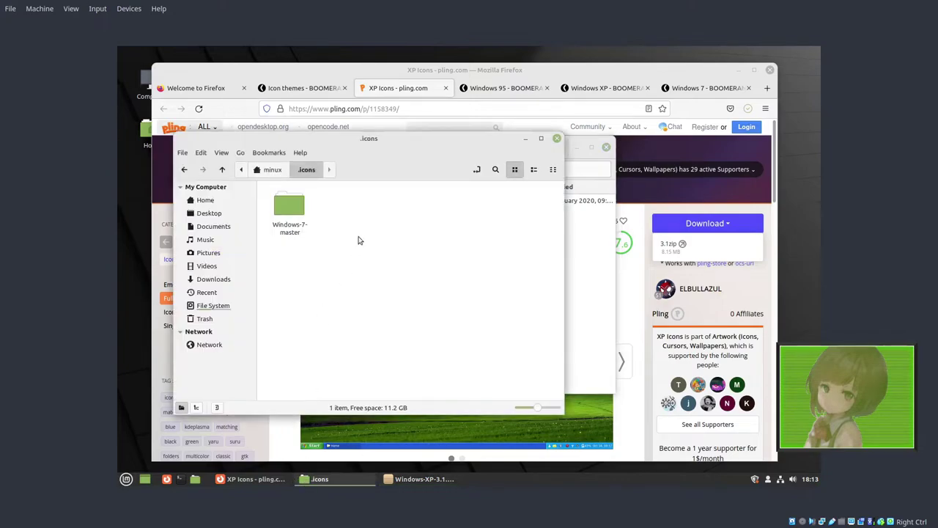
pyautogui.moveTo(410, 139); pyautogui.dragTo(354, 144)
pyautogui.moveTo(503, 151); pyautogui.dragTo(560, 146)
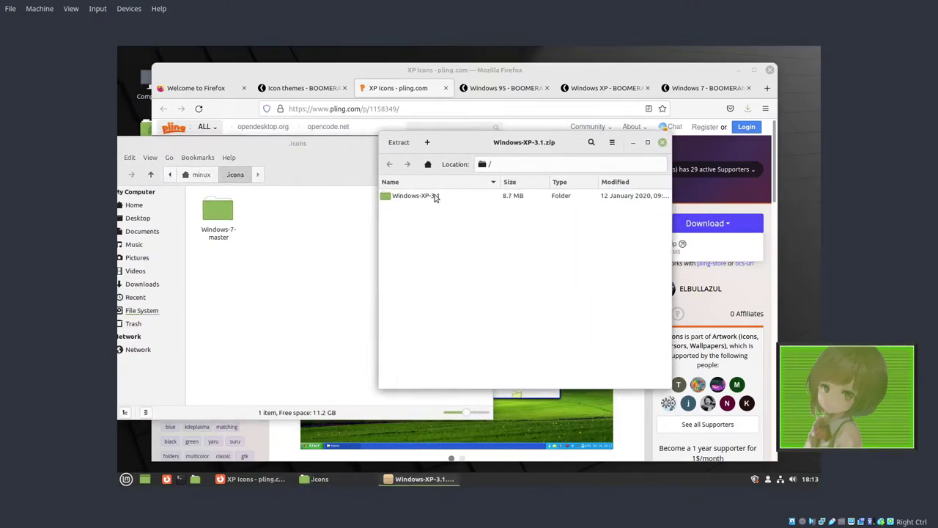
pyautogui.moveTo(434, 197); pyautogui.dragTo(300, 266)
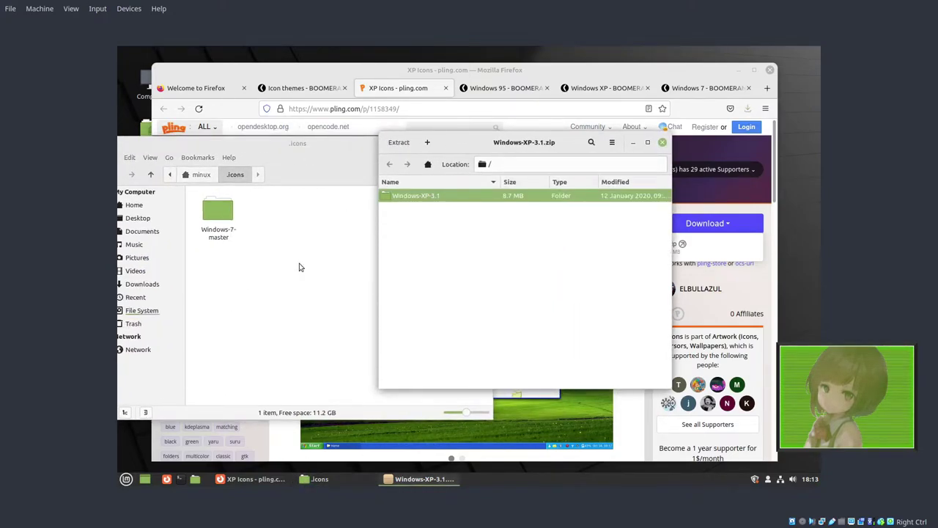
pyautogui.click(663, 143)
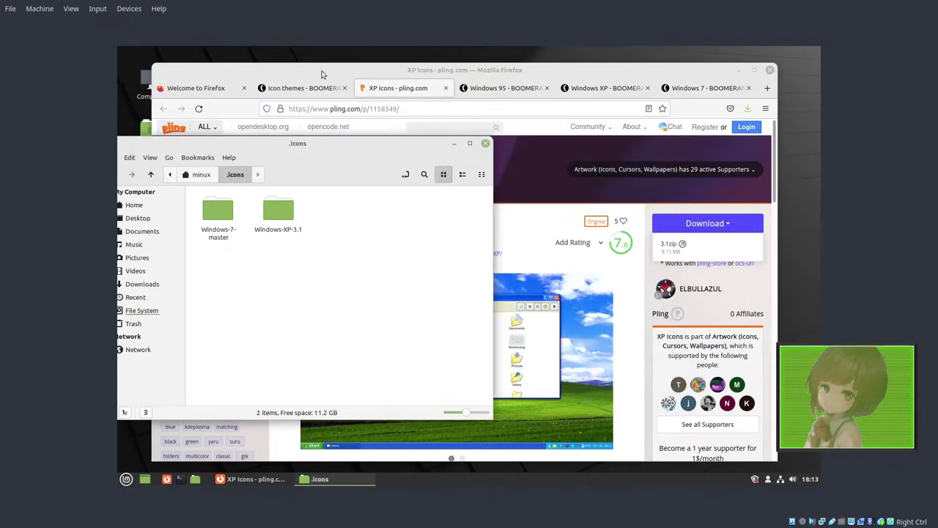
# Step: Download Chicago95-master.zip for Windows 95 and browse its Chicago95-master folder in Archive Manager
pyautogui.click(283, 89)
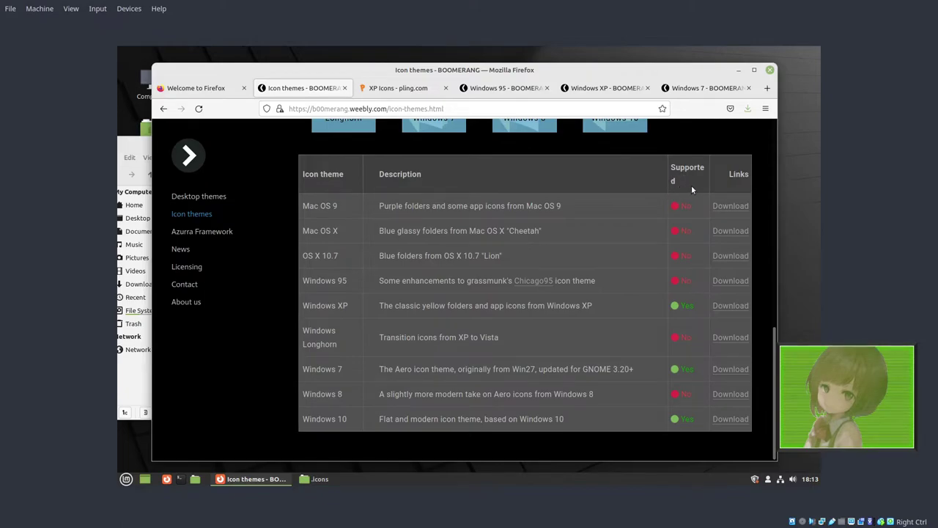
pyautogui.click(730, 280)
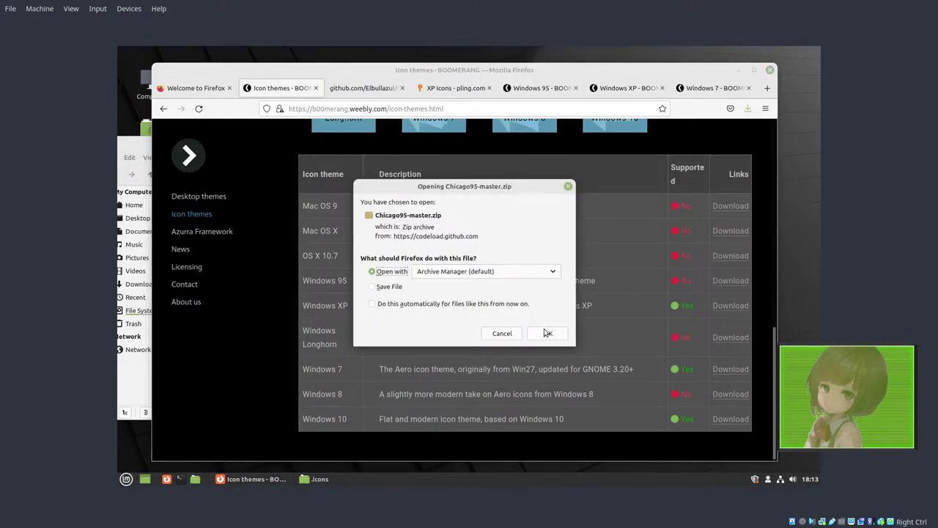
pyautogui.click(547, 333)
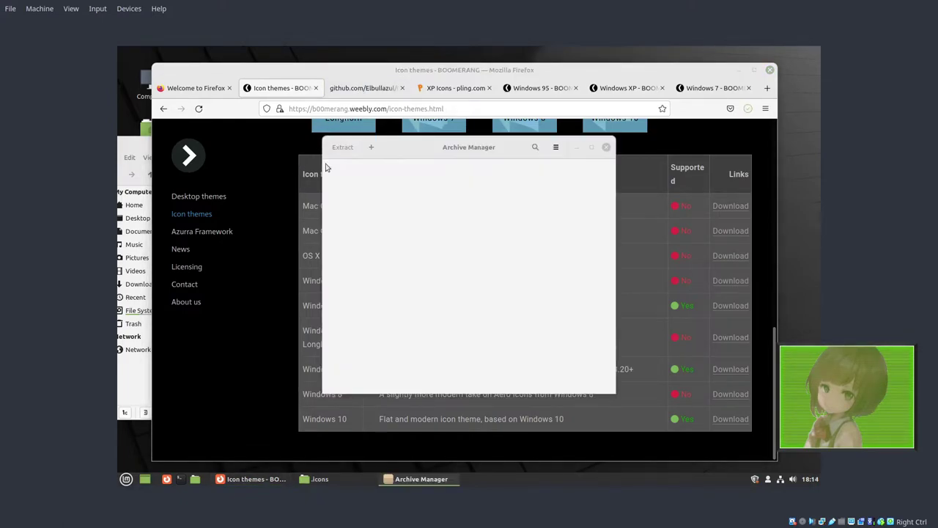
pyautogui.doubleClick(390, 199)
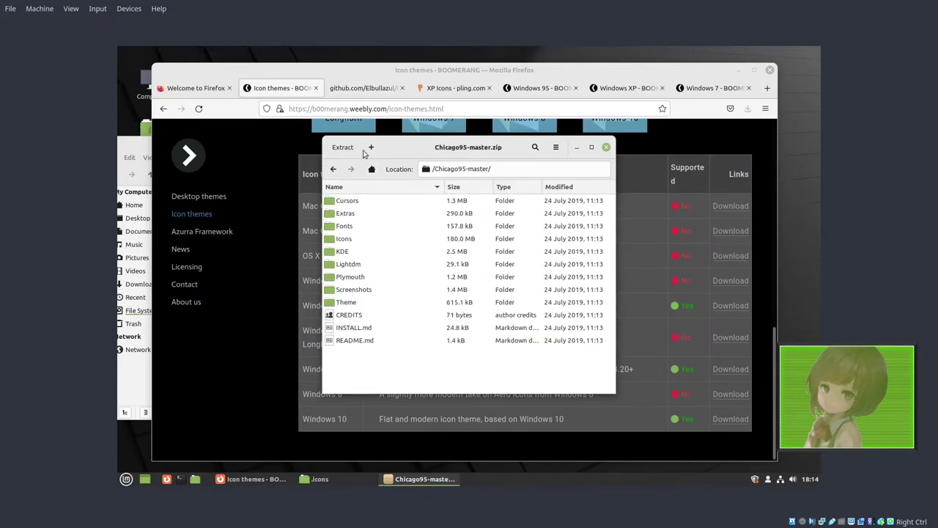
# Step: Extract the Chicago95_Cursor_White and Chicago95_Cursor_Black cursor folders into .icons
pyautogui.click(140, 147)
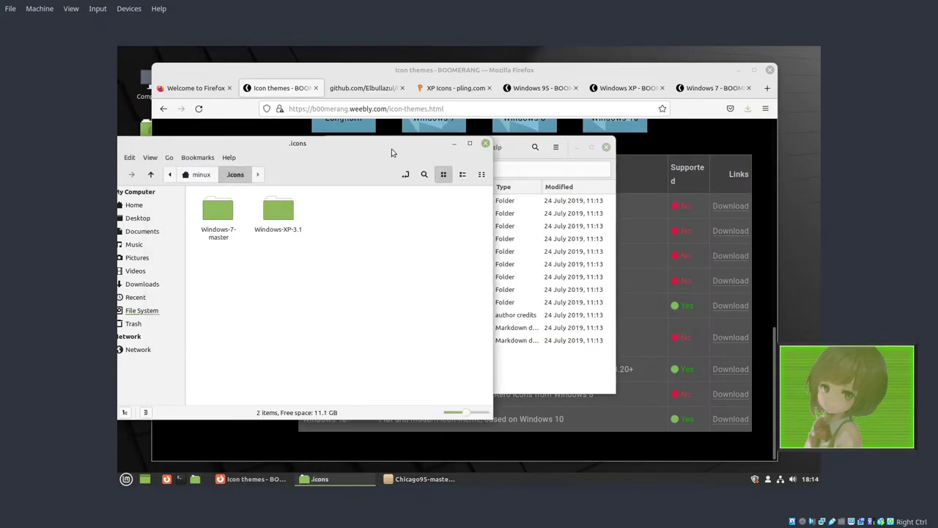
pyautogui.moveTo(503, 143); pyautogui.dragTo(601, 144)
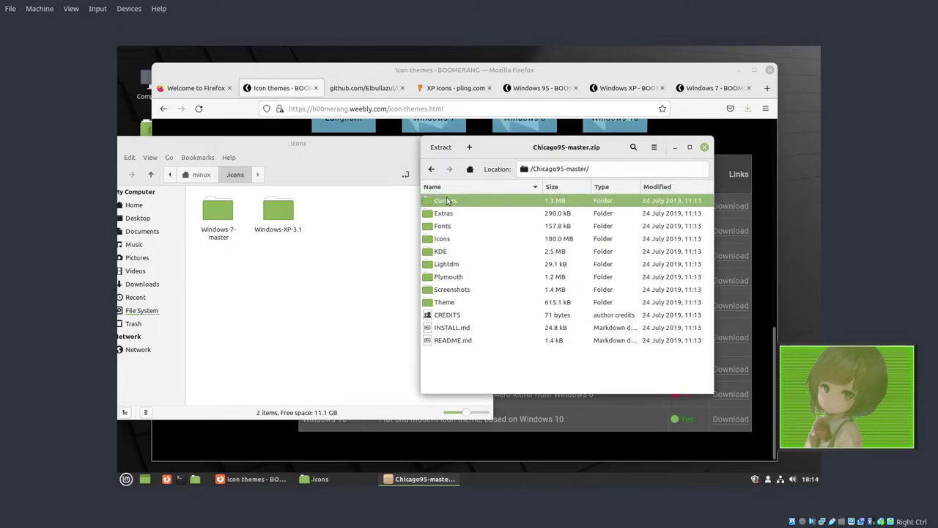
pyautogui.doubleClick(447, 200)
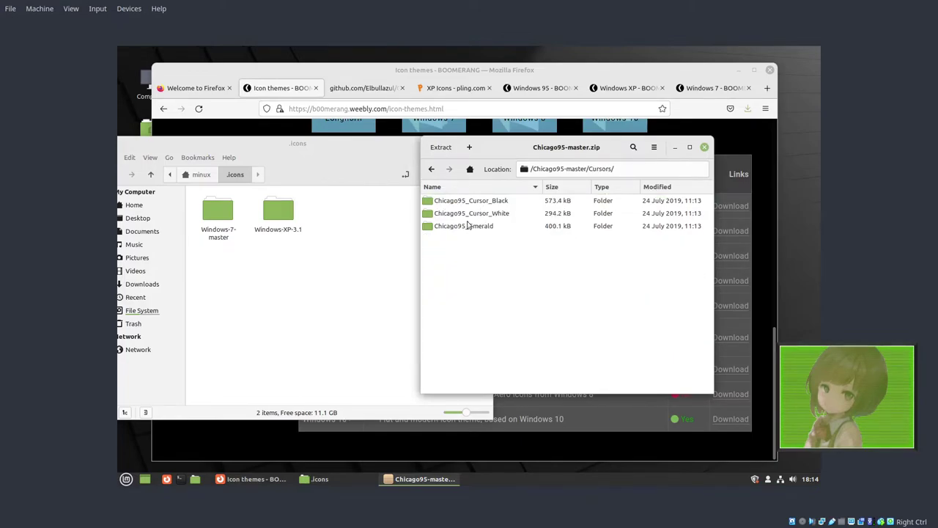
pyautogui.click(482, 213)
pyautogui.keyDown('ctrl'); pyautogui.click(503, 204); pyautogui.keyUp('ctrl')
pyautogui.moveTo(469, 204); pyautogui.dragTo(303, 287)
pyautogui.click(432, 170)
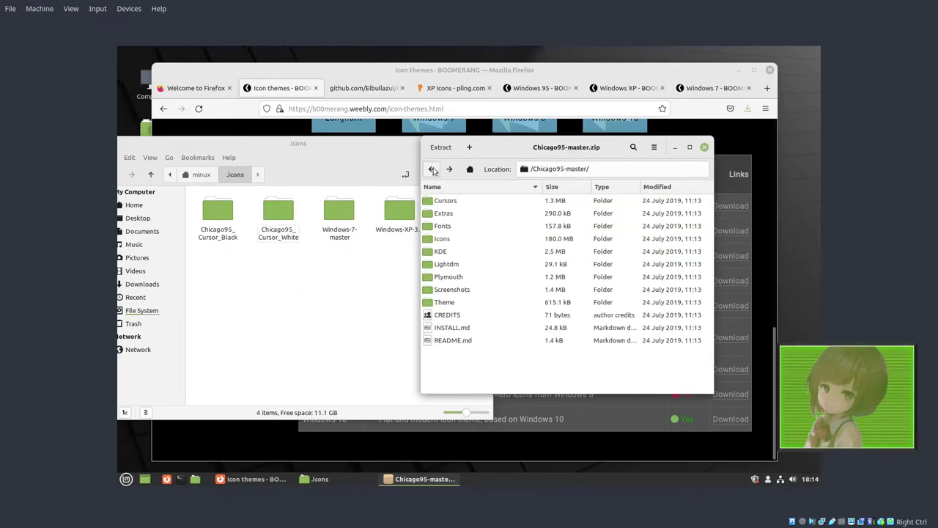
# Step: Extract the Chicago95 and Chicago95-tux icon folders into .icons
pyautogui.doubleClick(442, 239)
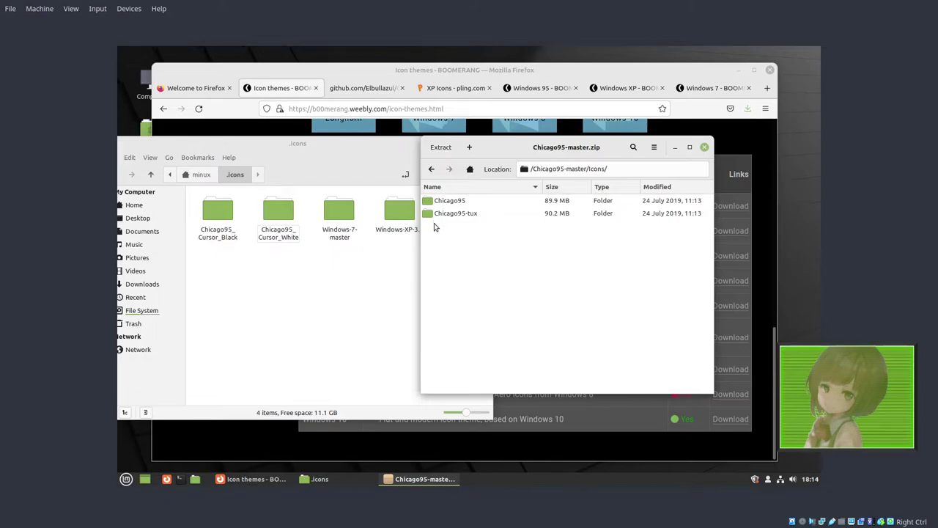
pyautogui.click(444, 202)
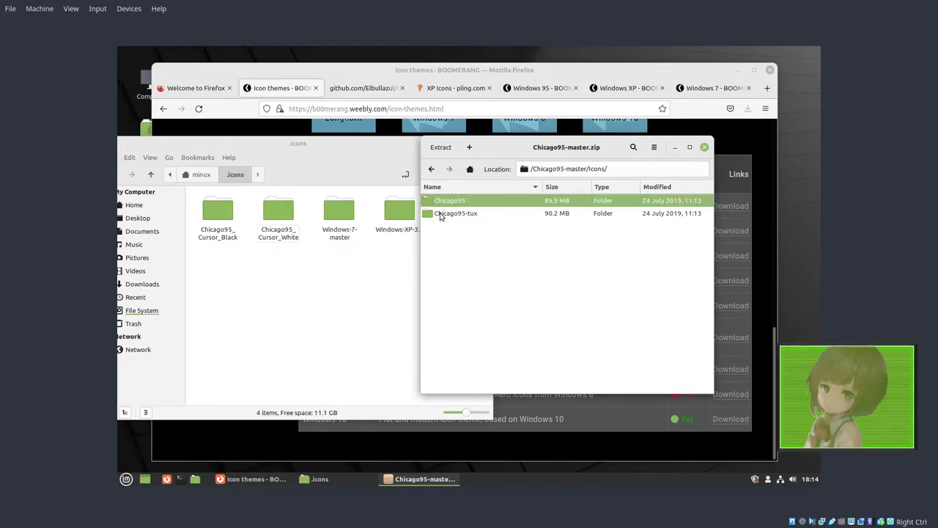
pyautogui.keyDown('shift'); pyautogui.click(441, 213); pyautogui.keyUp('shift')
pyautogui.moveTo(445, 214); pyautogui.dragTo(305, 308)
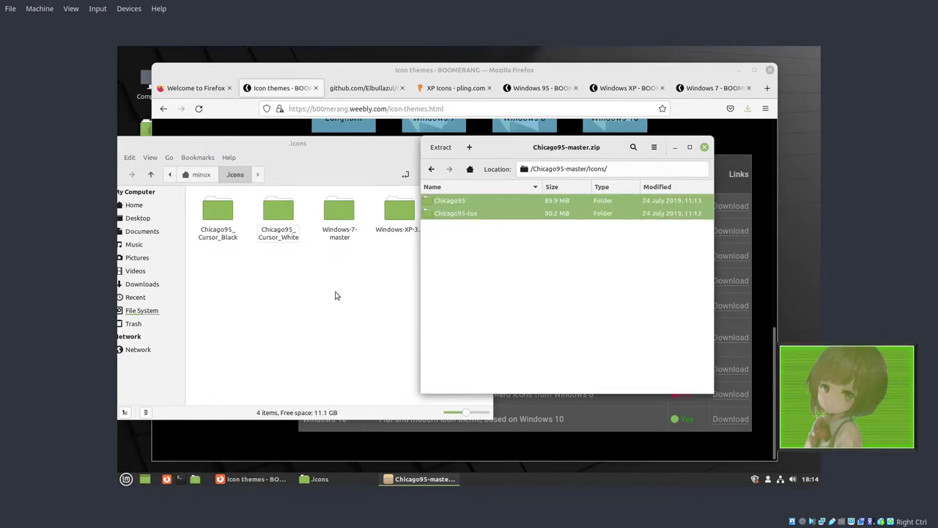
pyautogui.click(431, 169)
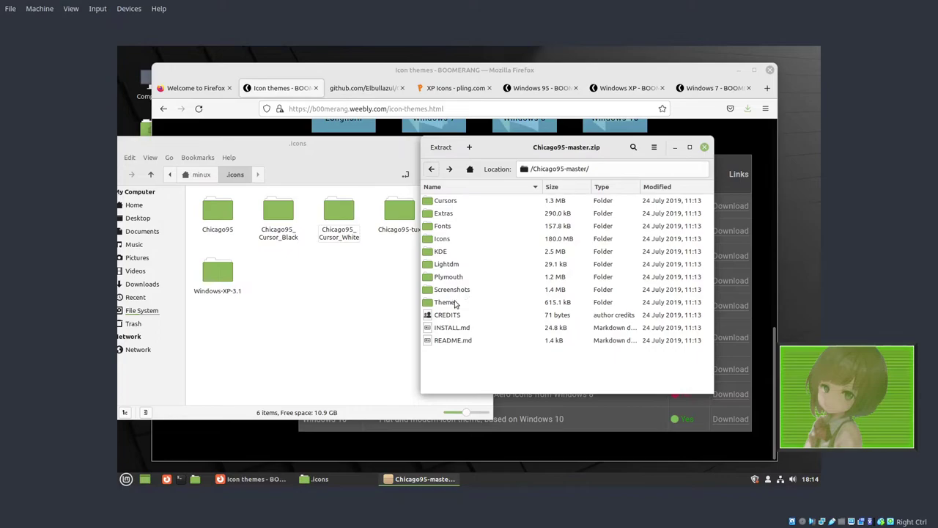
# Step: Look inside Theme/Chicago95 in the archive, then return to the Chicago95-master top level
pyautogui.click(450, 304)
pyautogui.doubleClick(451, 304)
pyautogui.doubleClick(443, 209)
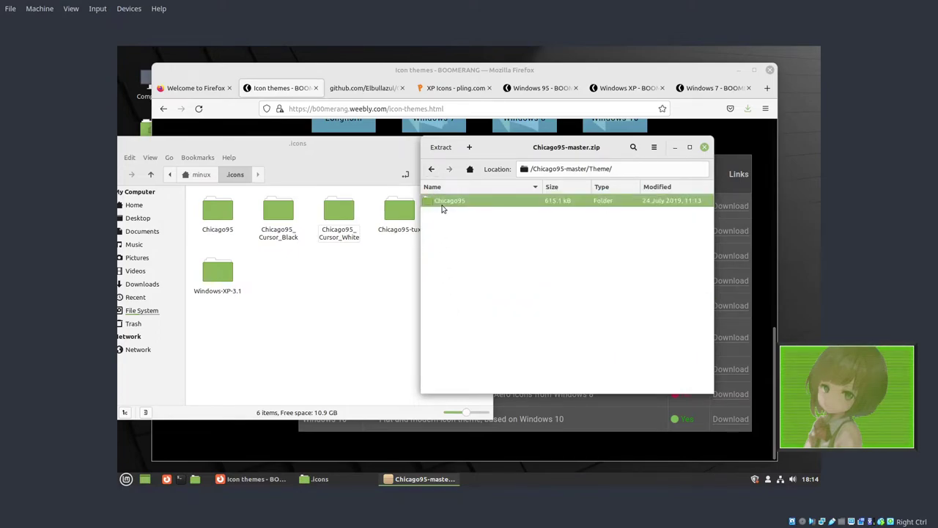
pyautogui.click(431, 169)
pyautogui.click(431, 169)
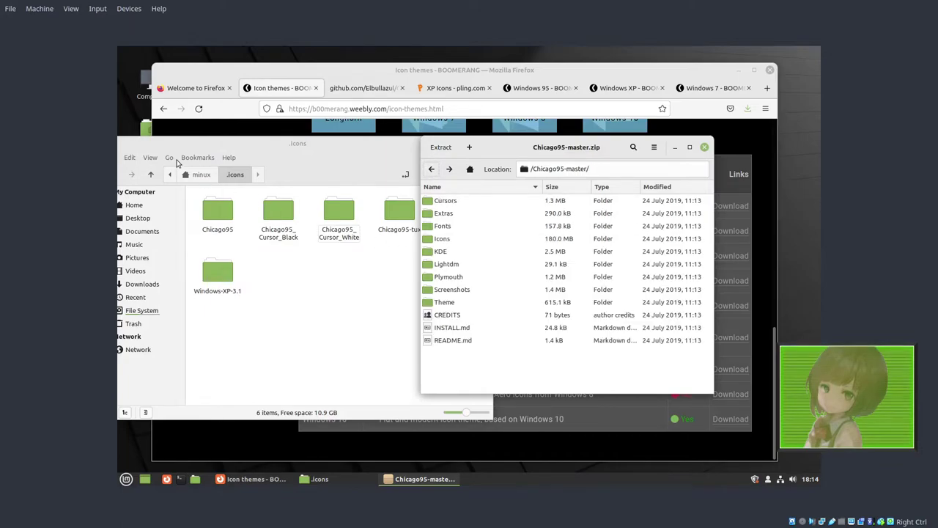
# Step: Show the hidden .themes folder beside the archive's Theme folder
pyautogui.moveTo(173, 145); pyautogui.dragTo(233, 158)
pyautogui.click(173, 189)
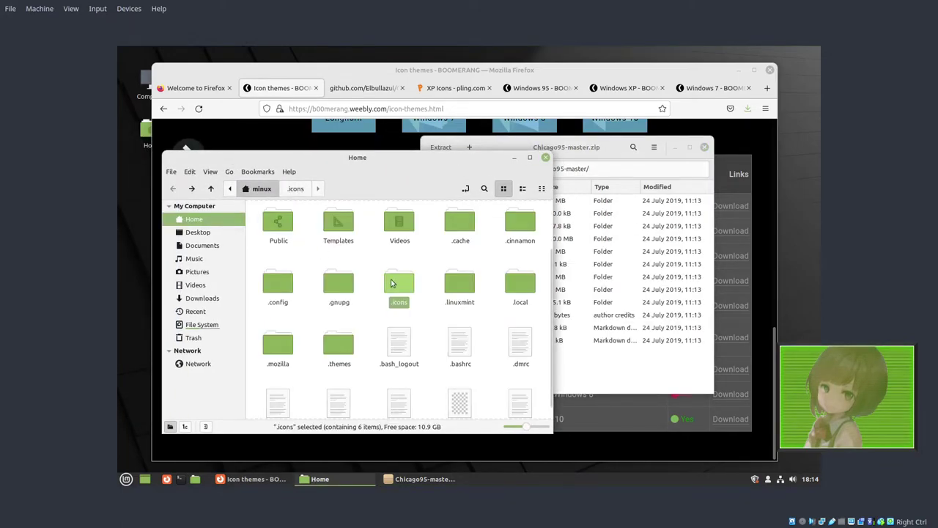
pyautogui.moveTo(568, 150); pyautogui.dragTo(607, 150)
pyautogui.doubleClick(473, 302)
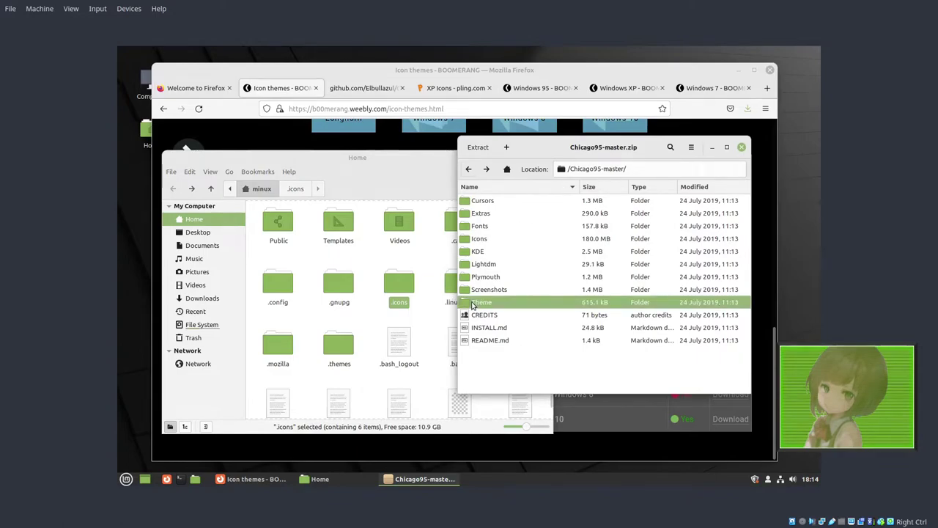
pyautogui.click(391, 261)
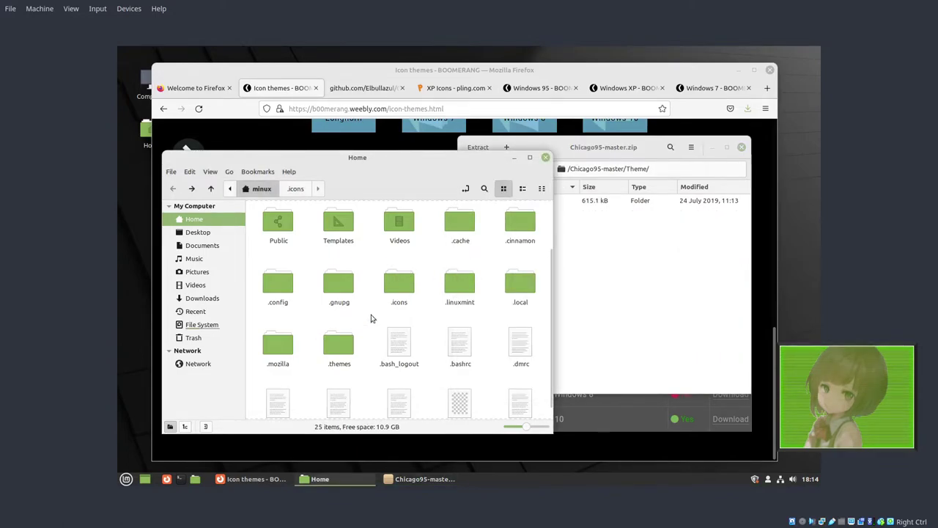
pyautogui.doubleClick(337, 346)
# Step: Copy the Chicago95 theme into .themes and close the Chicago95-master archive
pyautogui.click(515, 229)
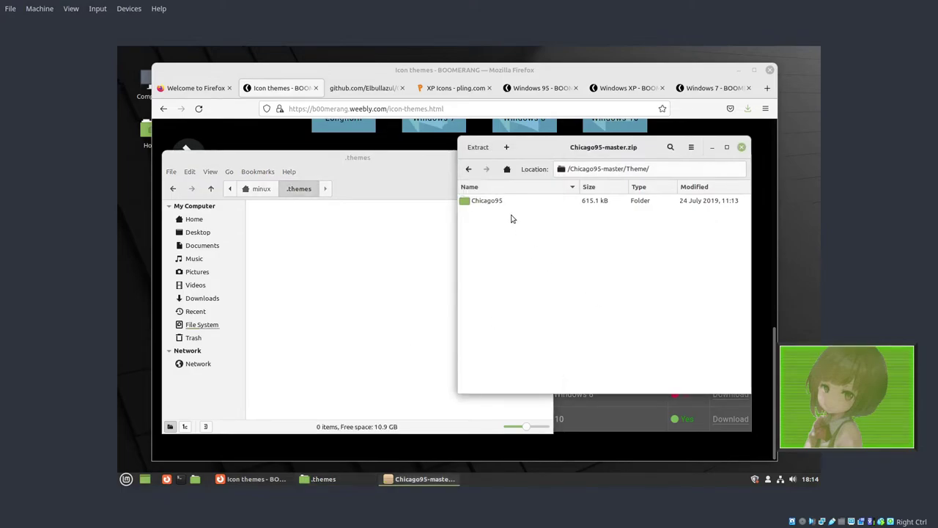
pyautogui.moveTo(501, 202); pyautogui.dragTo(339, 277)
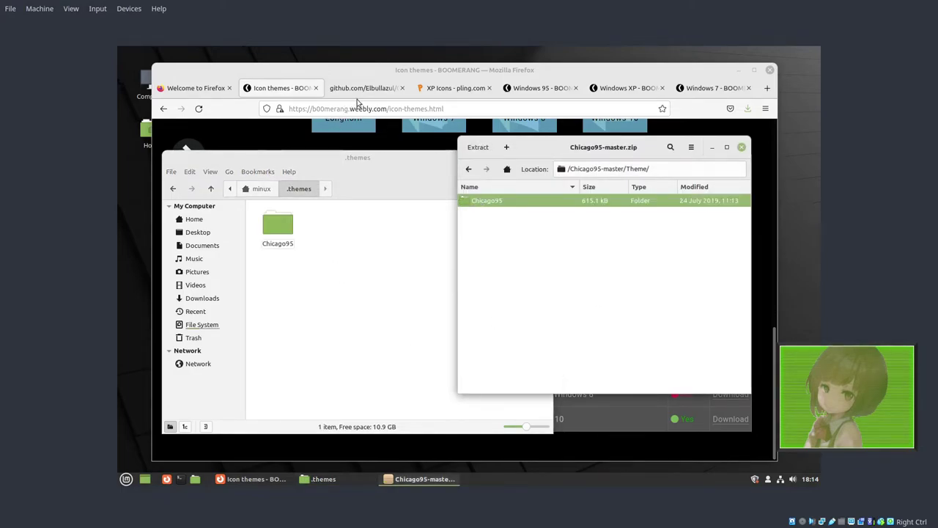
pyautogui.click(741, 148)
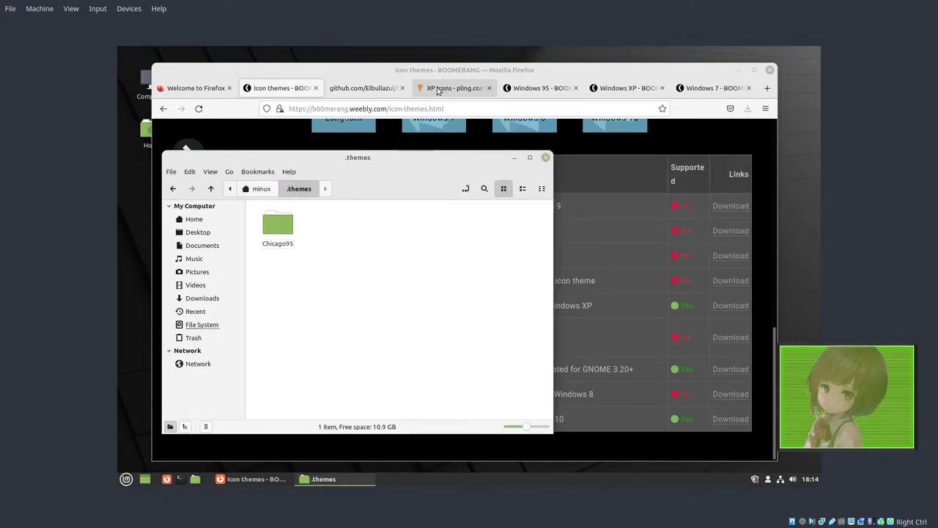
# Step: Download the Windows 95 theme's 1.0.zip from pling and open it in Archive Manager
pyautogui.click(357, 92)
pyautogui.click(402, 88)
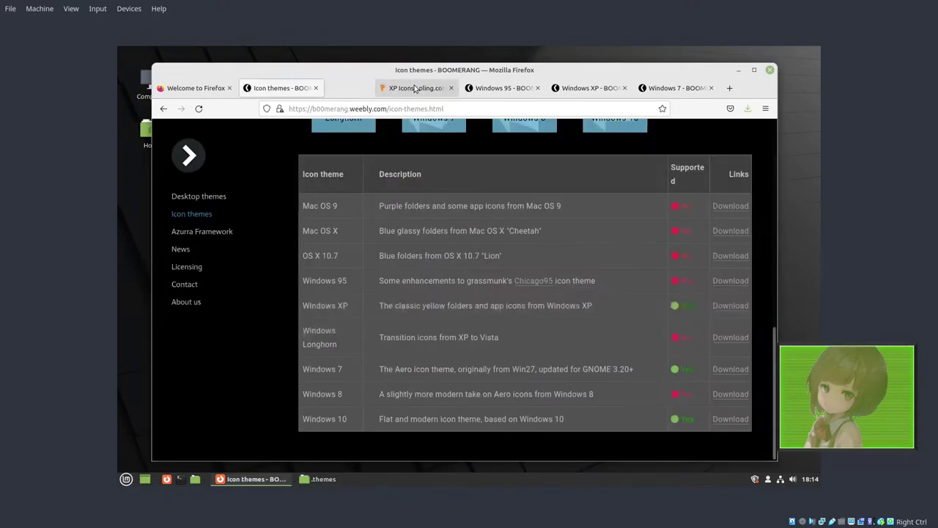
pyautogui.click(470, 88)
pyautogui.scroll(-1, 485, 283)
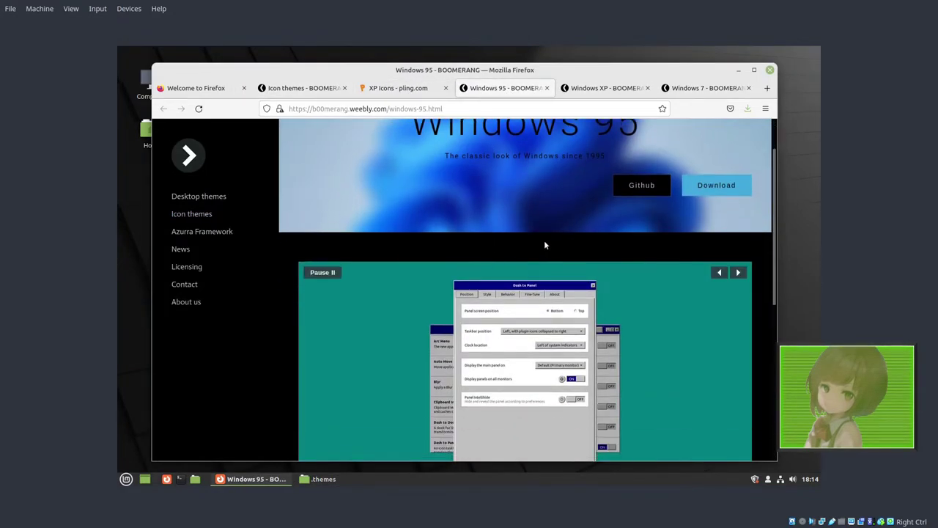
pyautogui.click(703, 185)
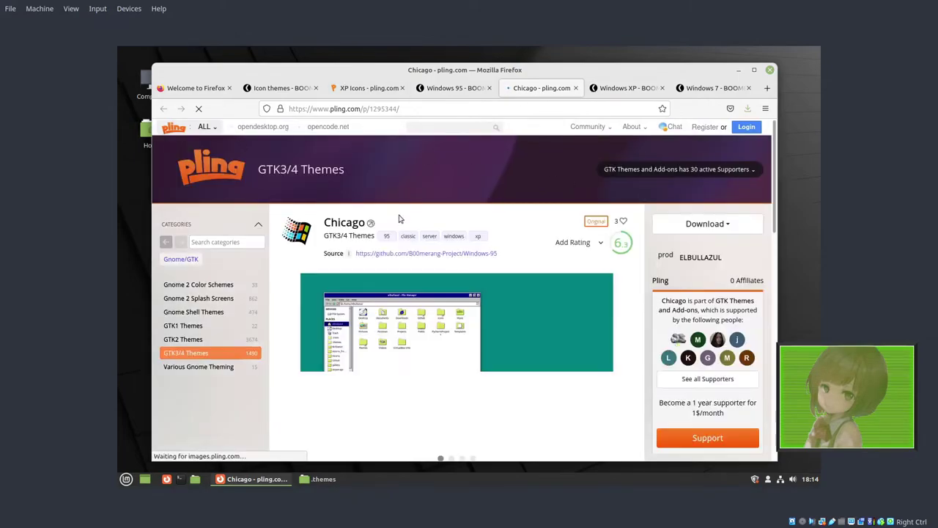
pyautogui.click(708, 225)
pyautogui.click(671, 245)
pyautogui.click(550, 331)
# Step: Copy the Windows-95-1.0 folder into .themes and close its archive
pyautogui.click(359, 200)
pyautogui.click(323, 478)
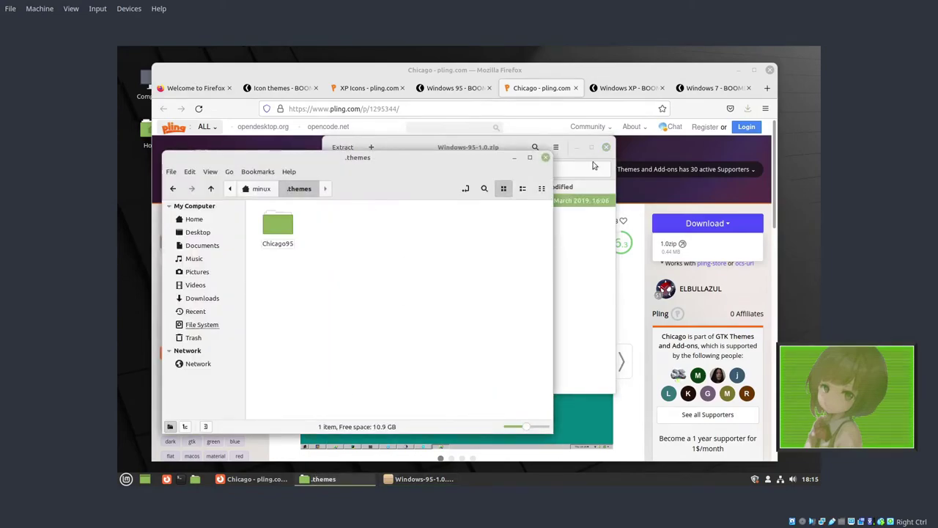
pyautogui.moveTo(459, 147); pyautogui.dragTo(497, 149)
pyautogui.moveTo(410, 202); pyautogui.dragTo(329, 278)
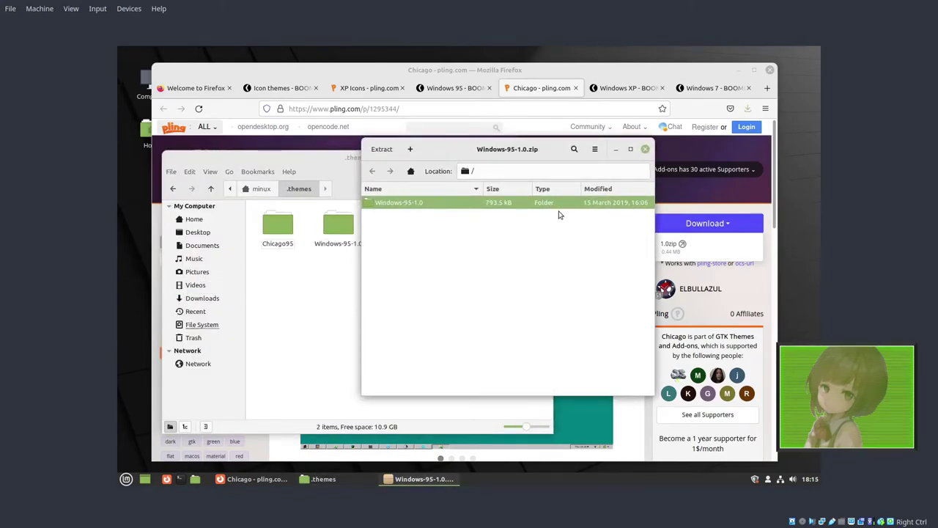
pyautogui.click(645, 148)
# Step: Download the Windows XP theme's 3.1.zip and open it in Archive Manager
pyautogui.click(627, 88)
pyautogui.click(689, 242)
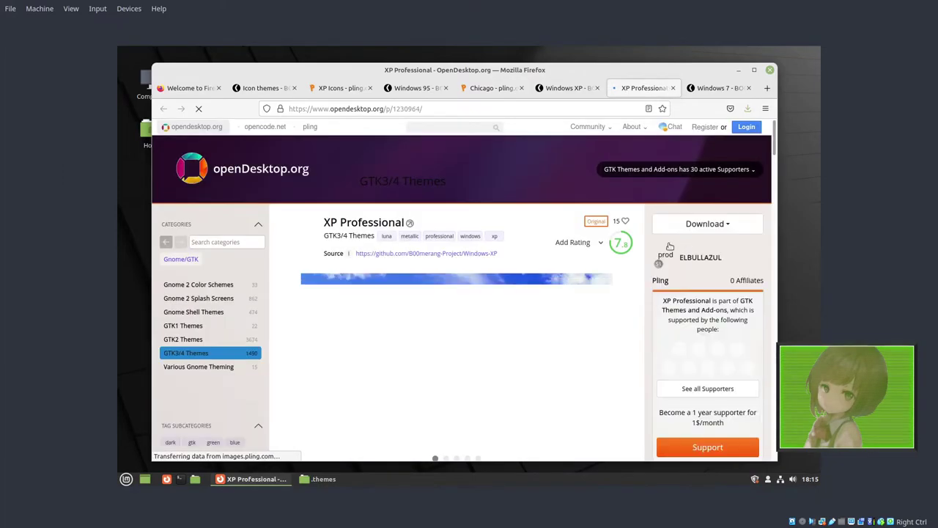
pyautogui.click(706, 224)
pyautogui.click(669, 243)
pyautogui.click(557, 332)
# Step: Copy the Windows-XP-3.1 folder into .themes next to Chicago95
pyautogui.click(323, 478)
pyautogui.moveTo(367, 153); pyautogui.dragTo(329, 154)
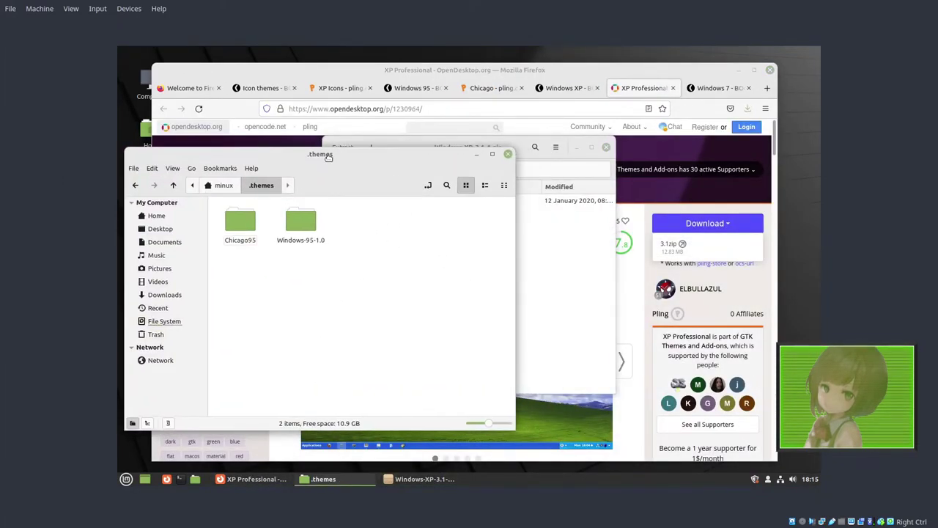
pyautogui.moveTo(509, 142); pyautogui.dragTo(525, 142)
pyautogui.click(429, 198)
pyautogui.moveTo(429, 198); pyautogui.dragTo(318, 272)
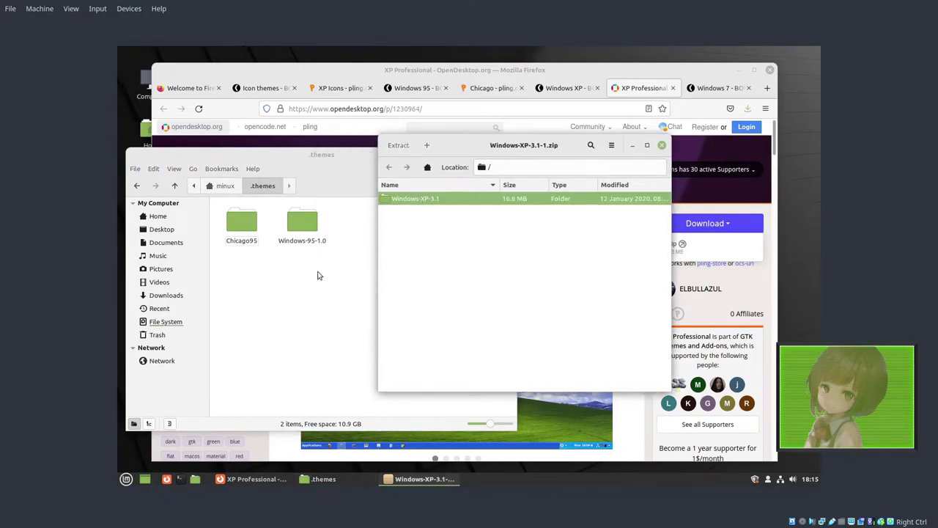
pyautogui.click(715, 88)
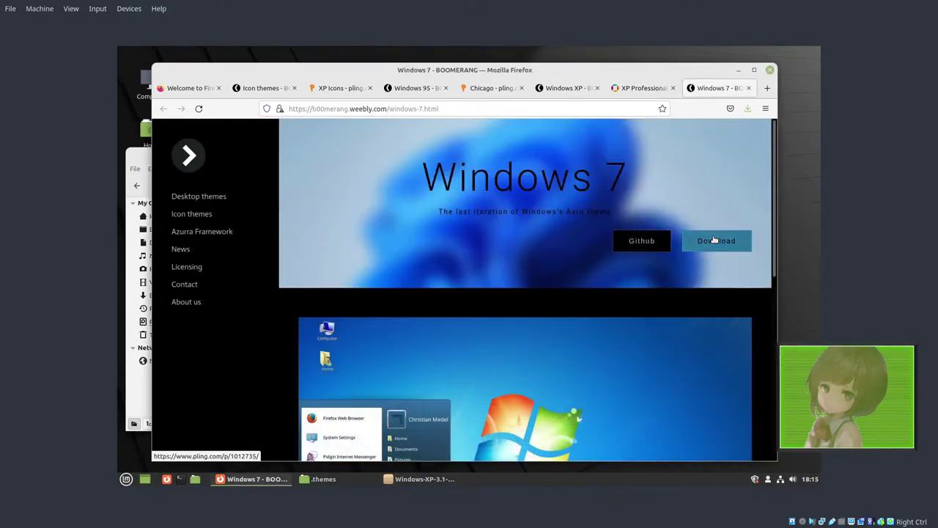
# Step: Download Windows-7-2.1.zip and copy its Windows-7-2.1 folder into .themes
pyautogui.click(716, 242)
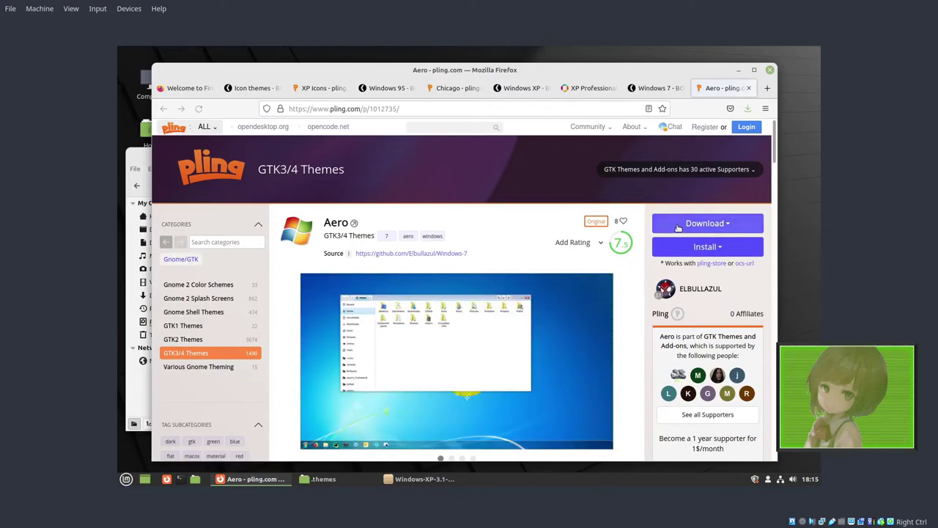
pyautogui.click(705, 223)
pyautogui.click(668, 243)
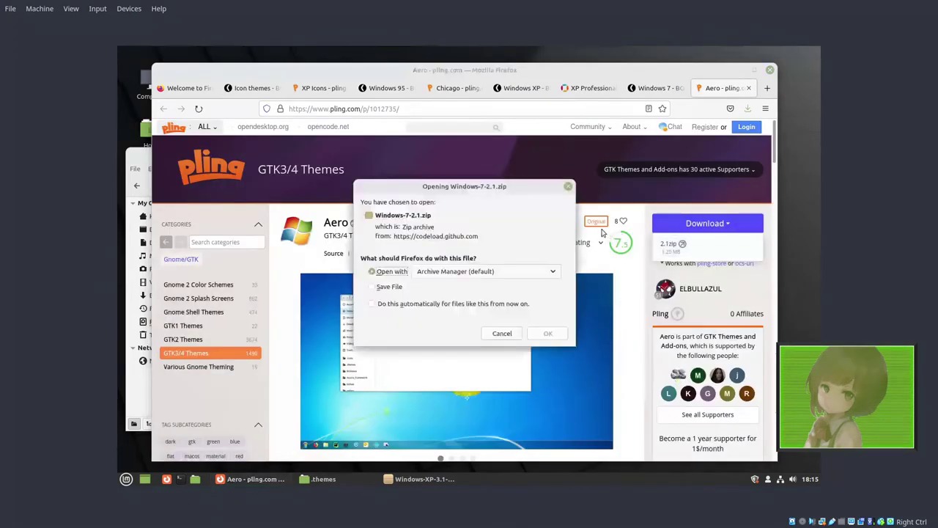
pyautogui.click(551, 331)
pyautogui.click(141, 146)
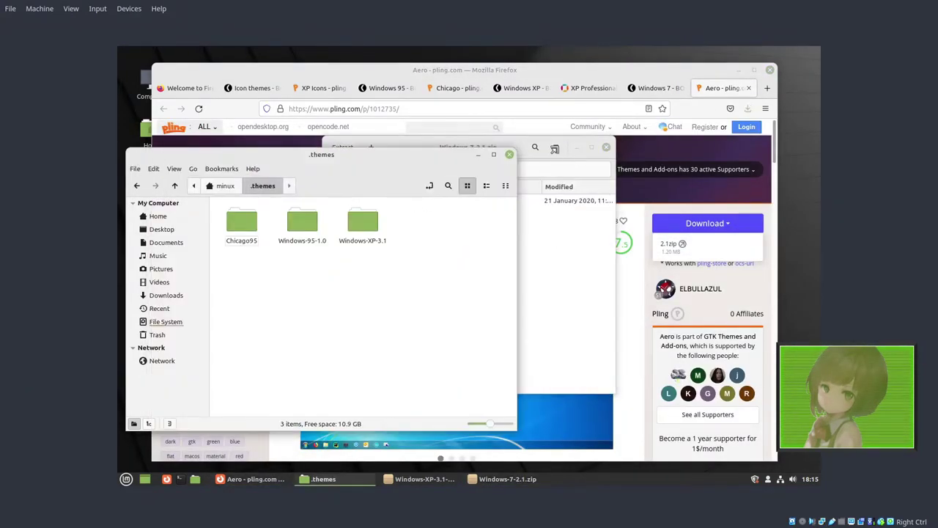
pyautogui.moveTo(528, 147); pyautogui.dragTo(491, 166)
pyautogui.click(374, 207)
pyautogui.moveTo(373, 207); pyautogui.dragTo(282, 322)
# Step: Confirm Windows-7-master is in .icons, then close the Windows-7-2.1 archive and Firefox
pyautogui.moveTo(131, 182); pyautogui.dragTo(194, 180)
pyautogui.click(183, 236)
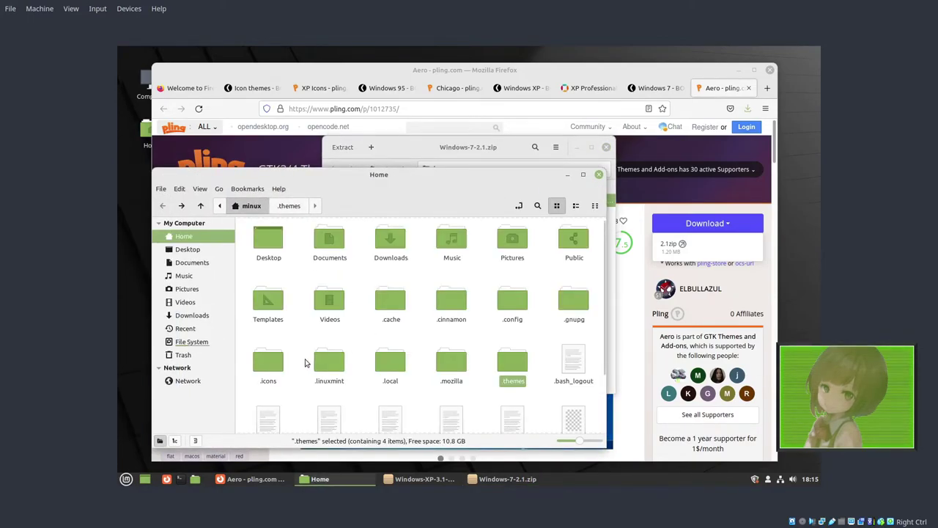
pyautogui.doubleClick(269, 363)
pyautogui.doubleClick(513, 243)
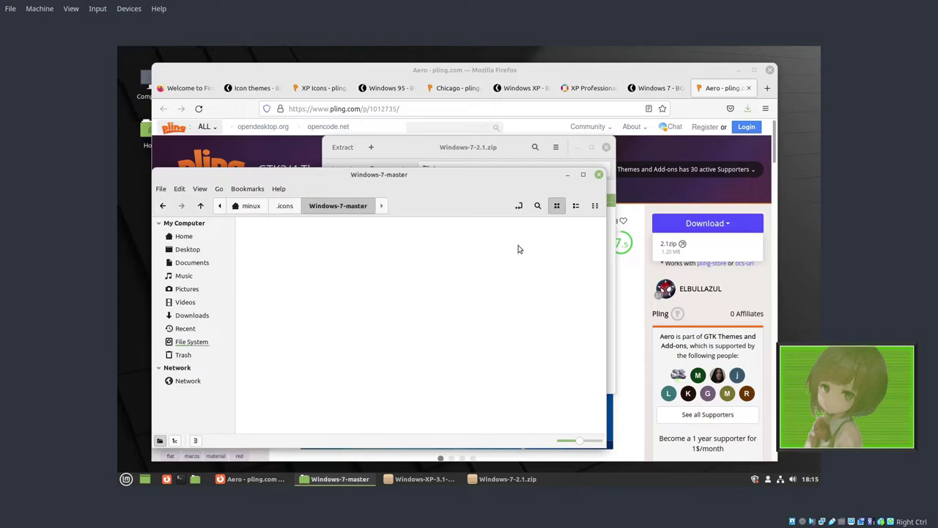
pyautogui.hotkey('alt', 'Left')
pyautogui.moveTo(510, 176); pyautogui.dragTo(515, 149)
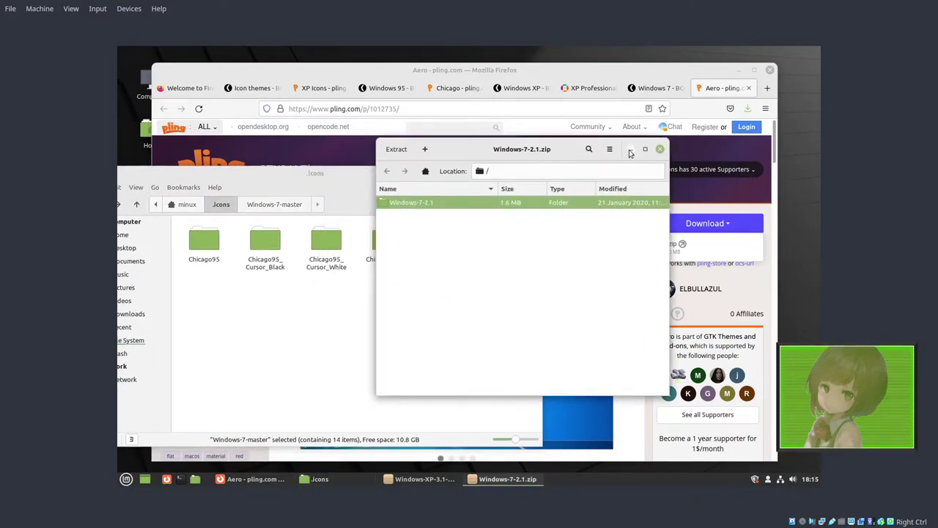
pyautogui.click(660, 149)
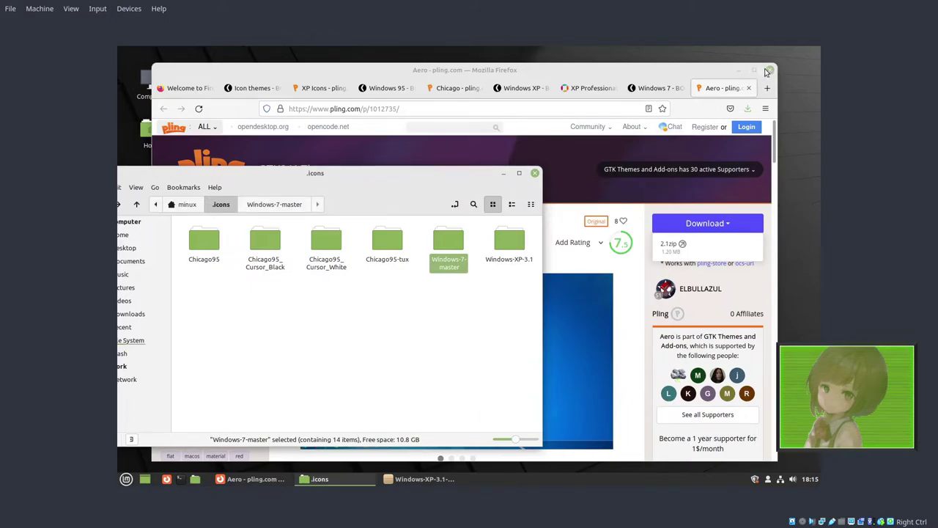
pyautogui.click(767, 71)
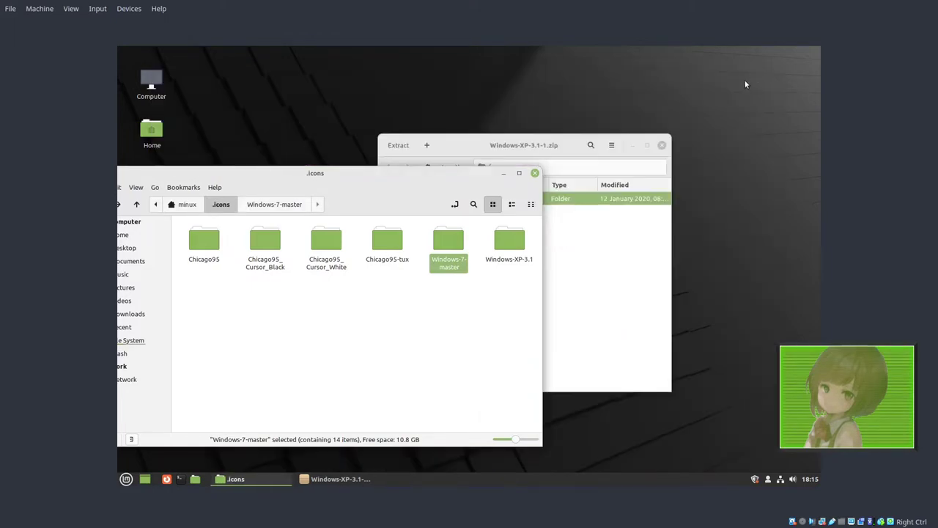
# Step: Close the leftover XP archive and file manager, and open Themes in System Settings
pyautogui.click(662, 147)
pyautogui.click(535, 174)
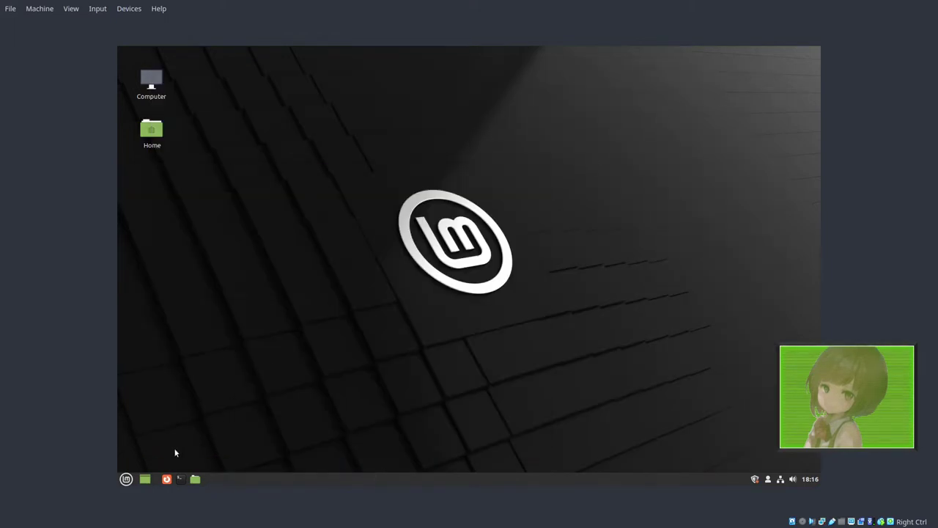
pyautogui.click(126, 478)
pyautogui.click(147, 312)
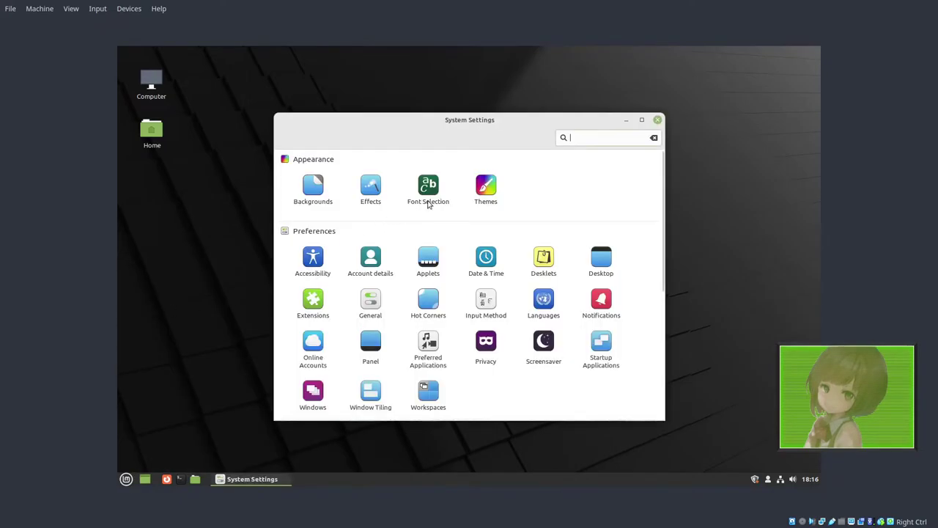
pyautogui.click(505, 192)
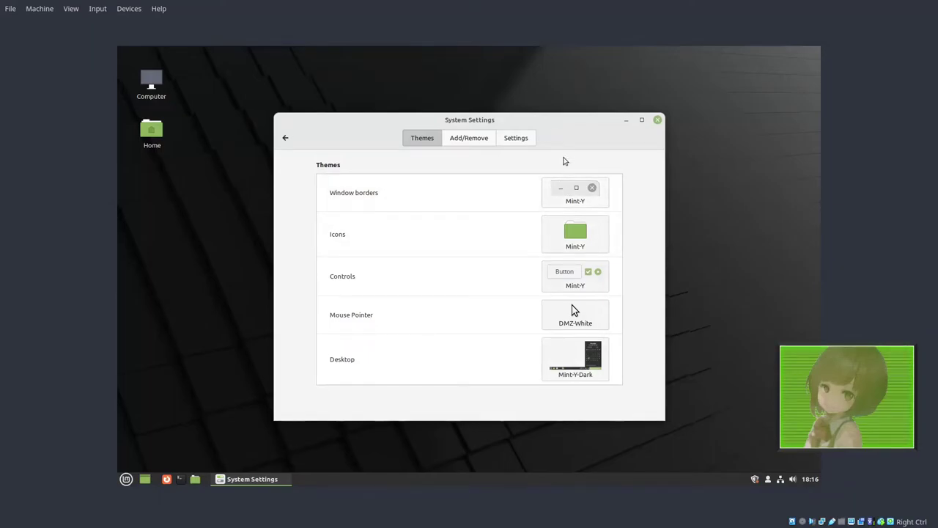
# Step: Apply Windows-95-1.0 window borders and Chicago95-tux icons
pyautogui.click(564, 198)
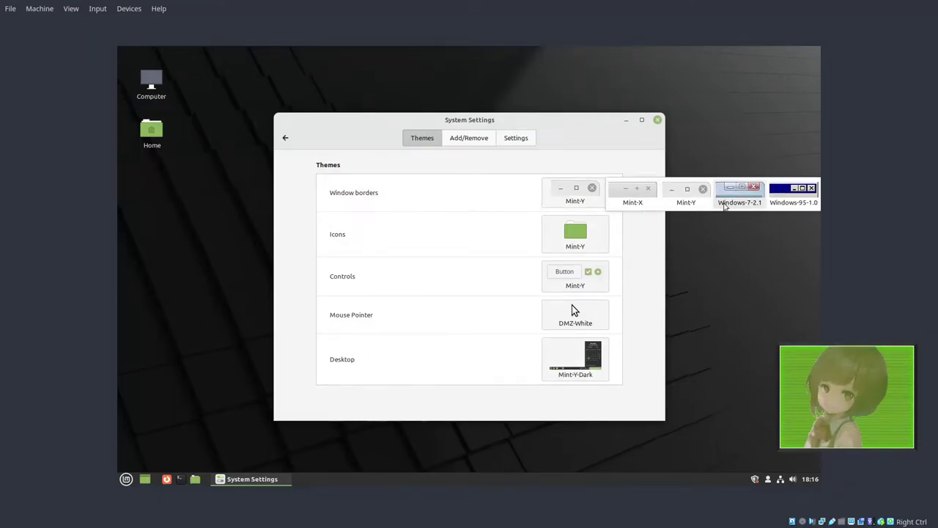
pyautogui.click(798, 196)
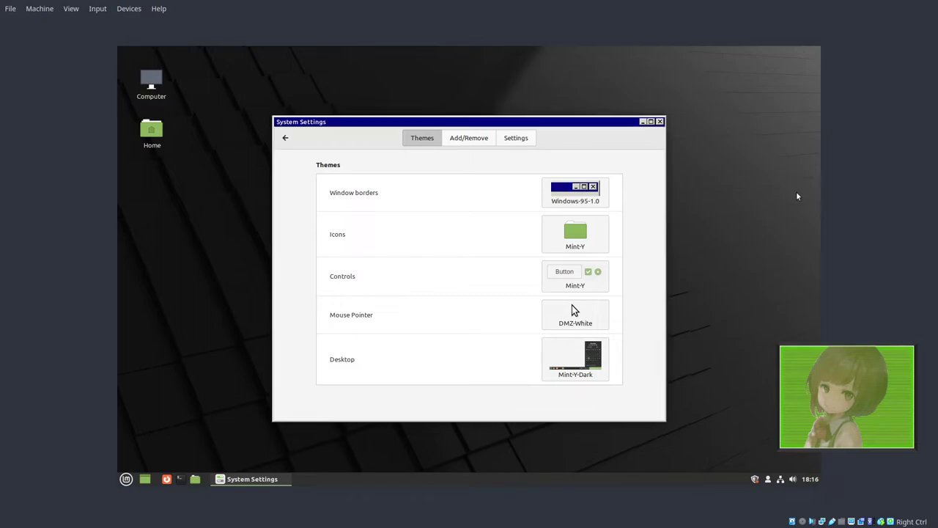
pyautogui.click(564, 237)
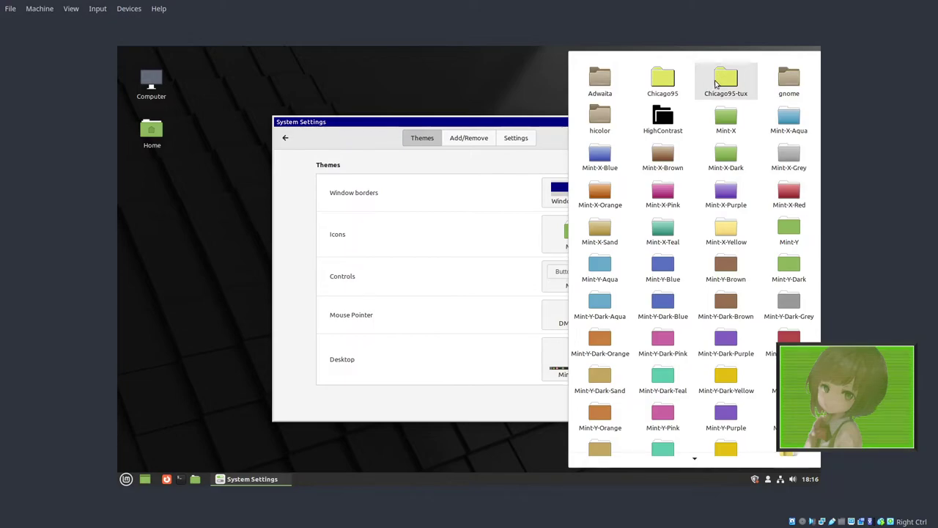
pyautogui.click(716, 85)
pyautogui.click(556, 233)
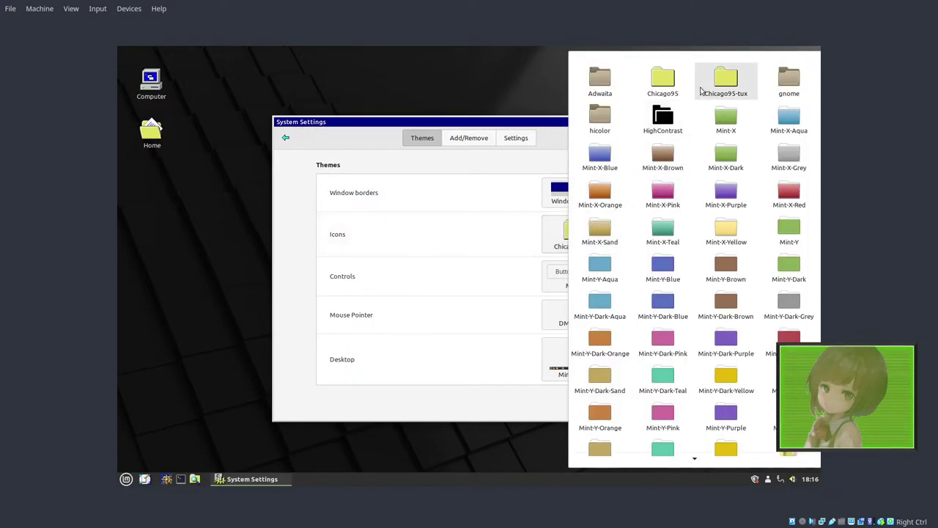
pyautogui.click(698, 89)
# Step: Keep Chicago95-tux icons, set controls to Windows-95-1.0 and the pointer to DMZ-Black
pyautogui.click(557, 233)
pyautogui.click(726, 94)
pyautogui.click(572, 292)
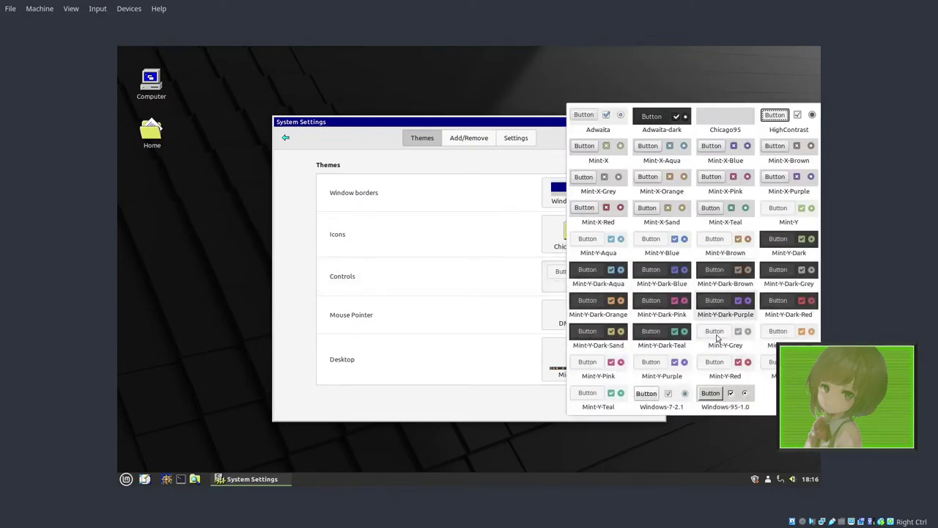
pyautogui.click(711, 393)
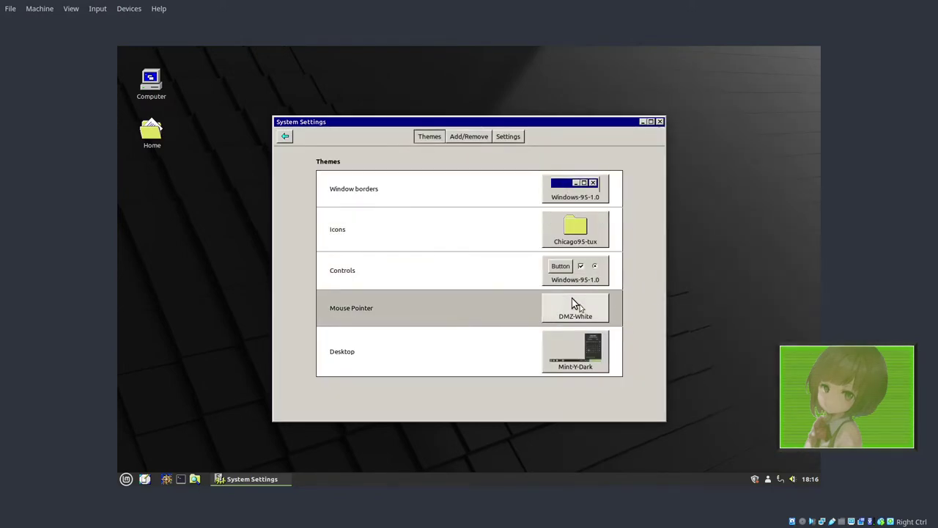
pyautogui.click(572, 297)
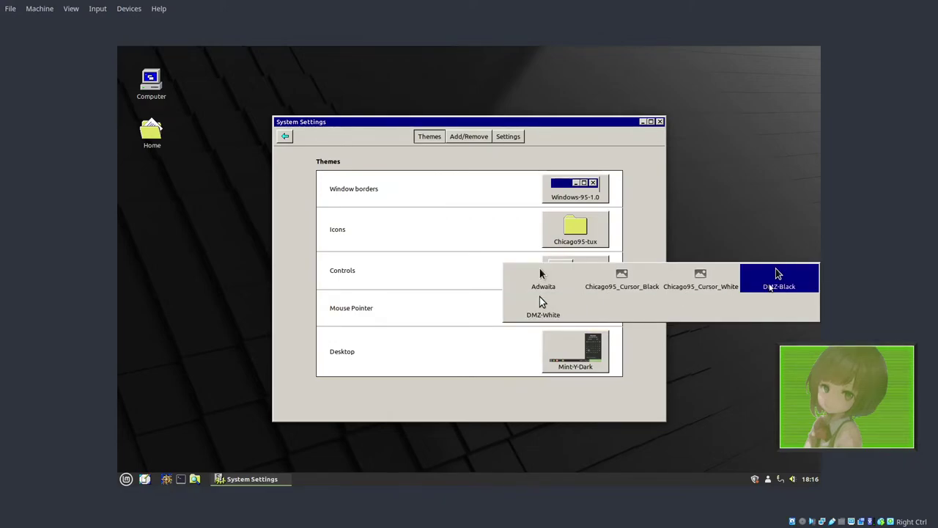
pyautogui.click(778, 275)
# Step: Apply the Windows-95-1.0 desktop theme and move the settings window aside
pyautogui.click(586, 352)
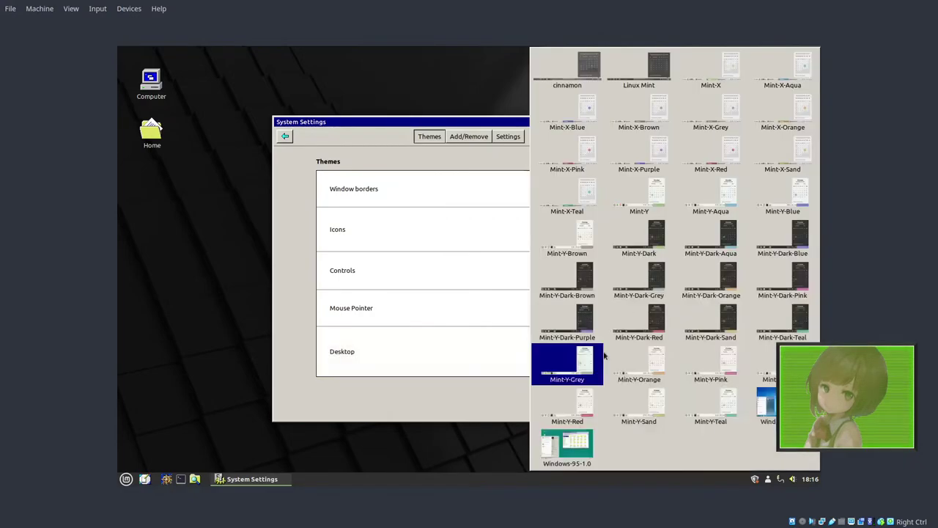
pyautogui.click(592, 446)
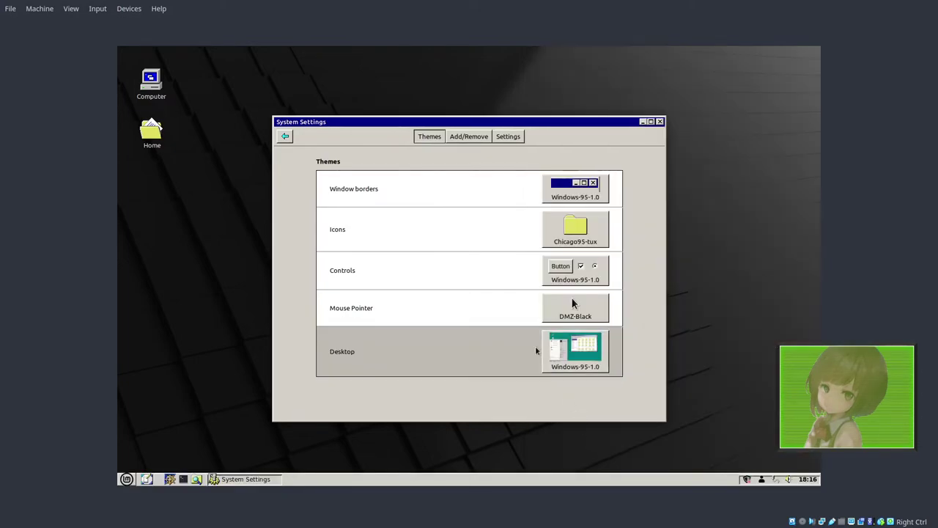
pyautogui.moveTo(453, 122); pyautogui.dragTo(584, 150)
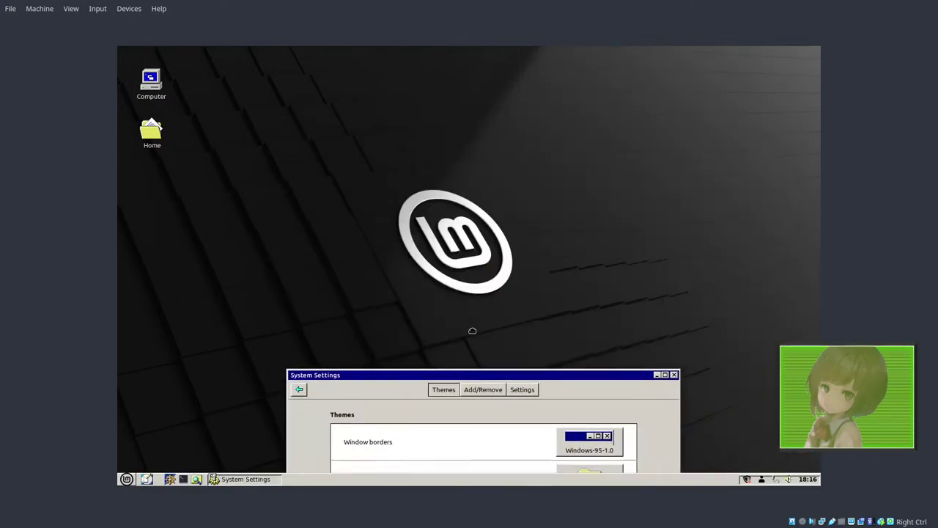
# Step: Try the desktop context menu and cancel the Pick a Color dialog without choosing
pyautogui.rightClick(233, 224)
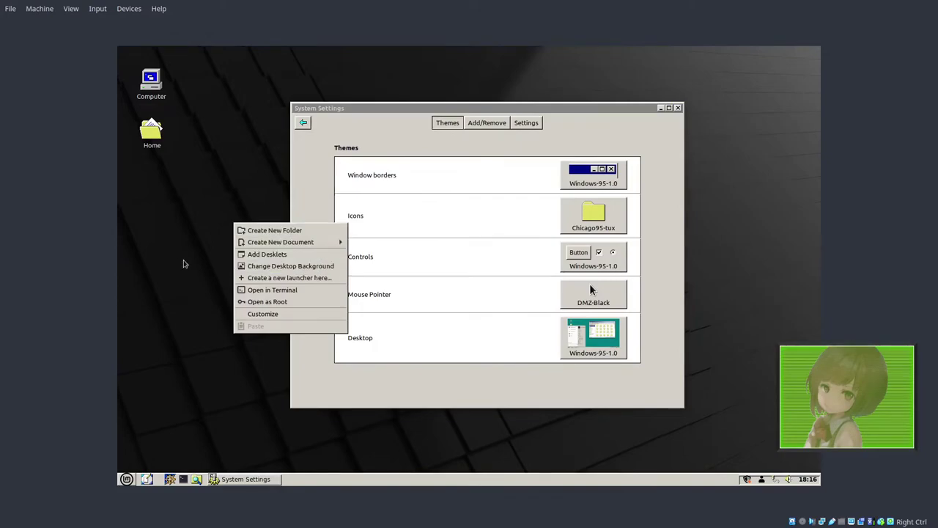
pyautogui.click(180, 263)
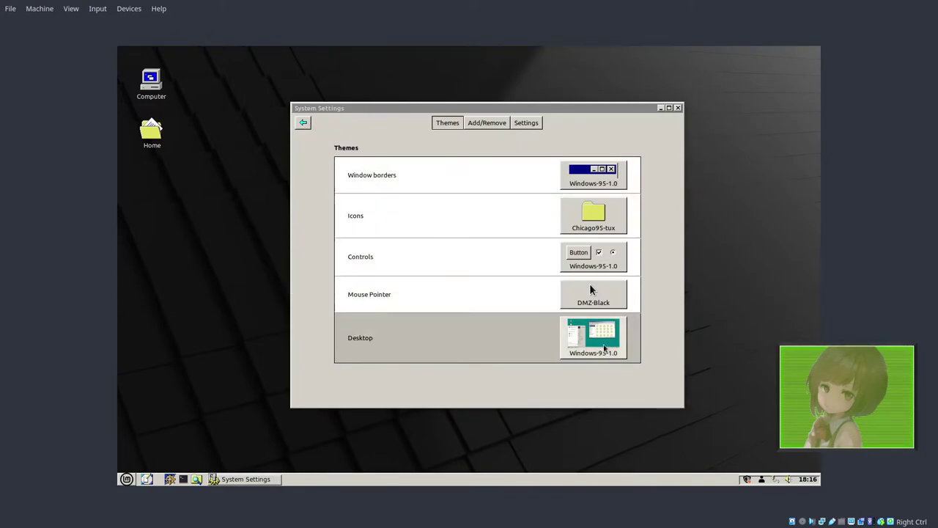
pyautogui.rightClick(237, 224)
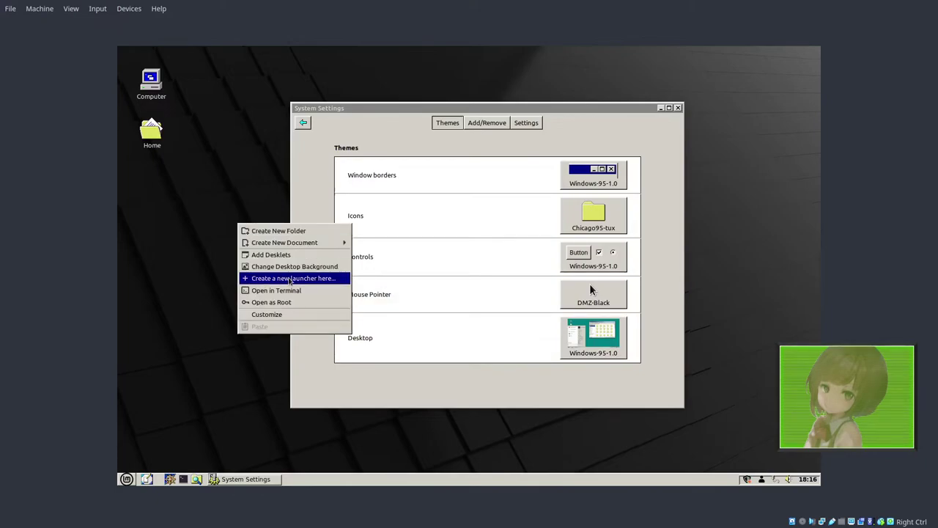
pyautogui.click(316, 137)
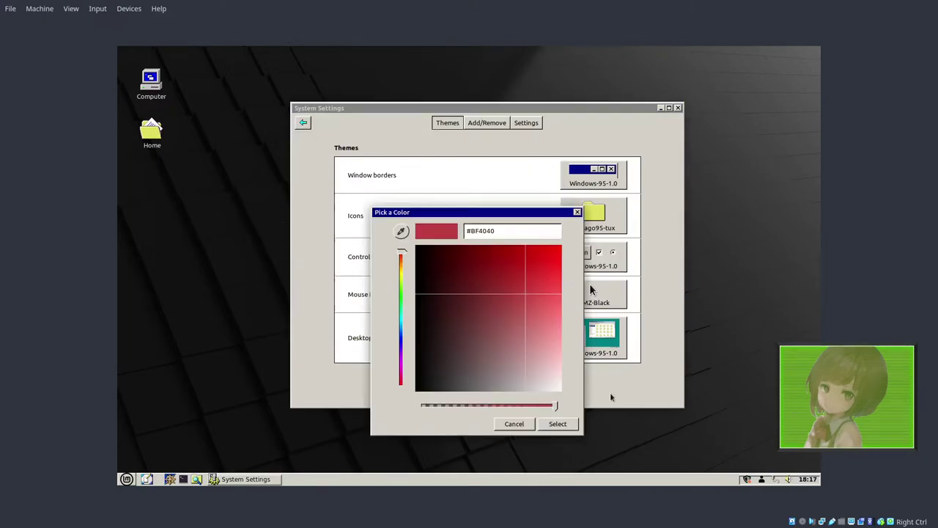
pyautogui.click(558, 423)
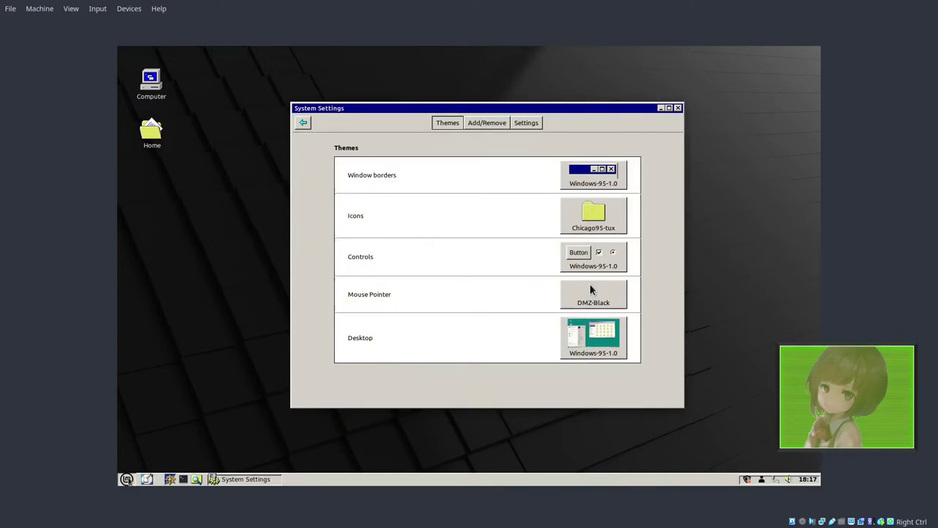
# Step: Return to System Settings and bring up the icon theme choices
pyautogui.click(126, 478)
pyautogui.click(188, 436)
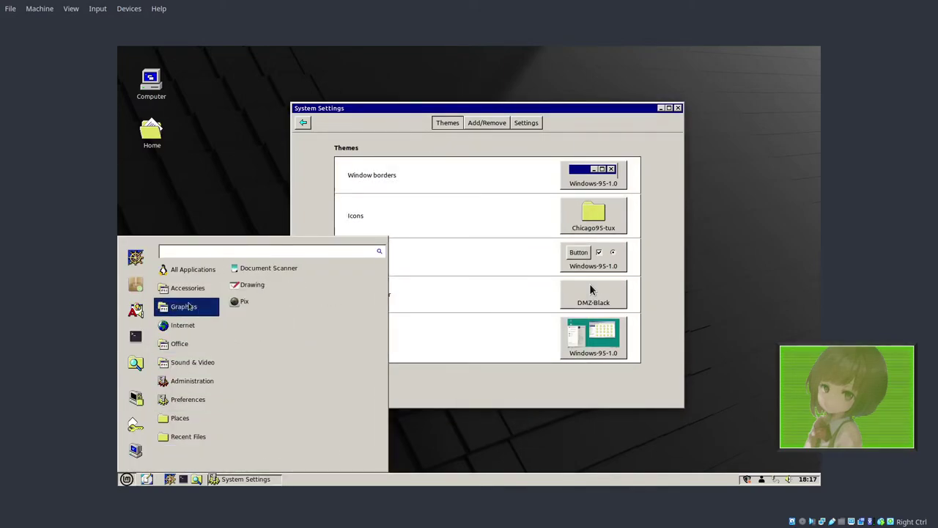
pyautogui.moveTo(193, 269)
pyautogui.click(590, 219)
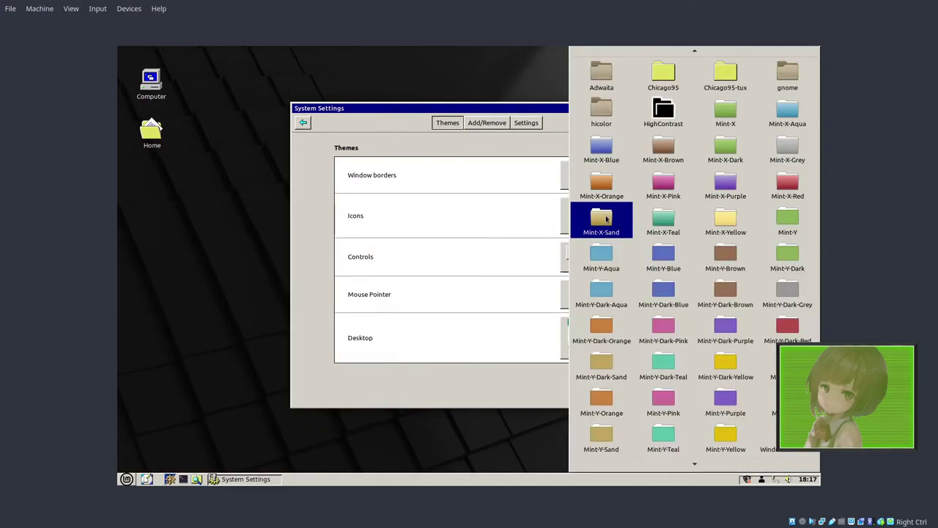
# Step: Apply the Chicago95 icon theme, then browse the menu's All Applications list
pyautogui.click(664, 74)
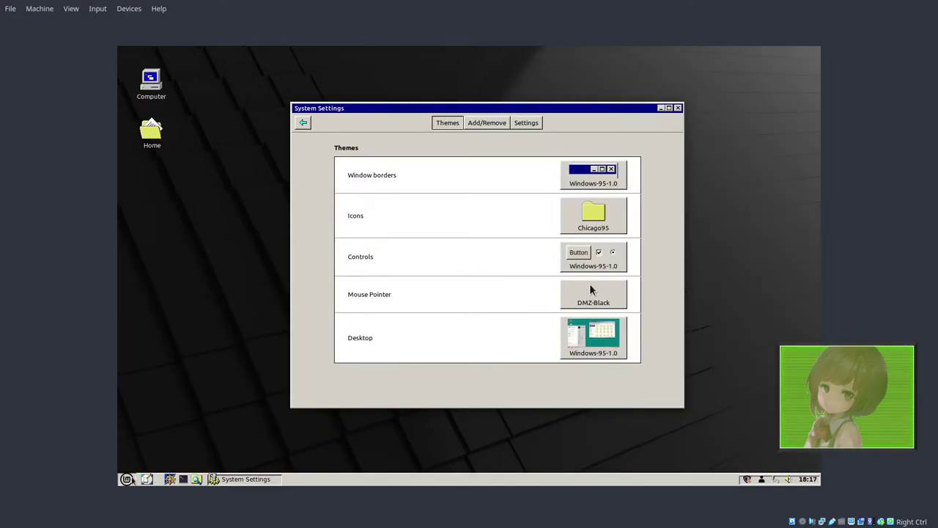
pyautogui.click(126, 478)
pyautogui.moveTo(194, 270)
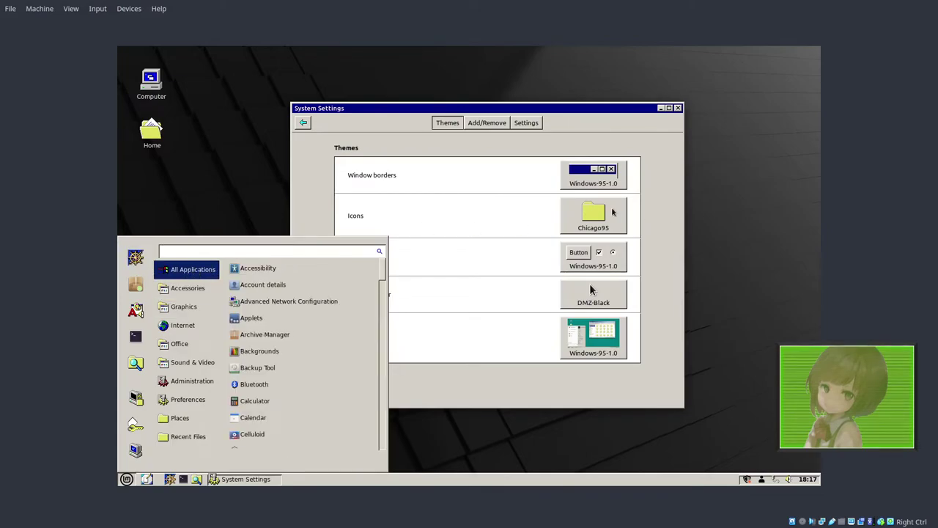
pyautogui.click(594, 216)
# Step: Recheck the icon theme choices, keeping Chicago95, and nudge System Settings up-left
pyautogui.click(277, 232)
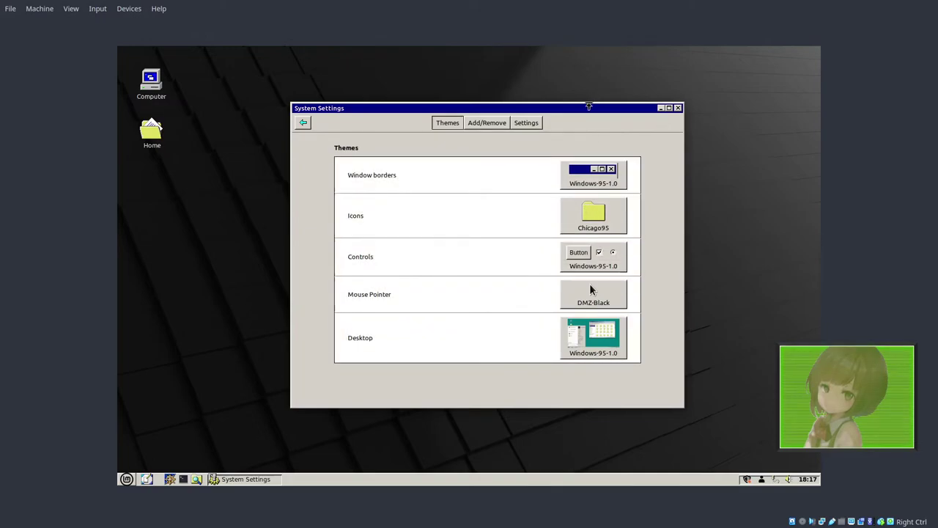
pyautogui.moveTo(588, 108)
pyautogui.mouseDown()
pyautogui.moveTo(569, 115)
pyautogui.moveTo(570, 107)
pyautogui.mouseUp()
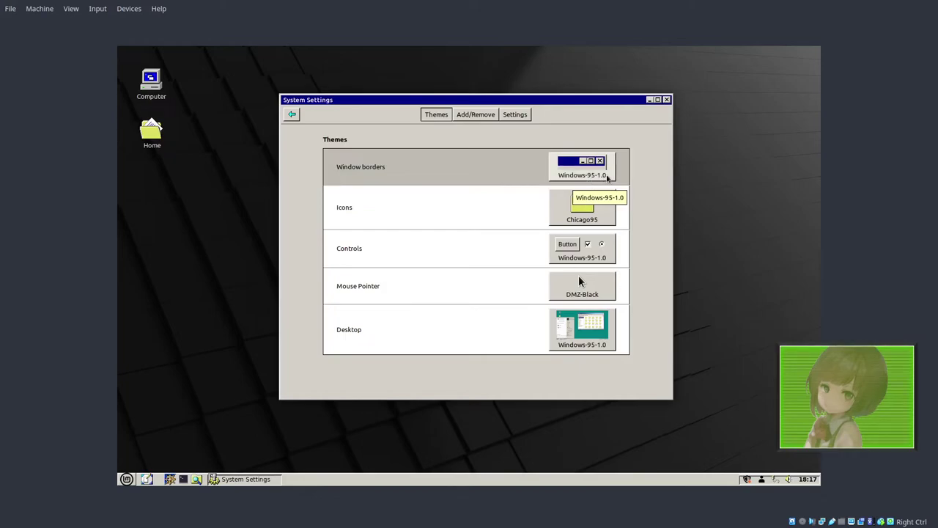
# Step: Open the Windows-XP-3.1 theme folder in the file manager and copy the Windows XP Luna folder
pyautogui.click(606, 179)
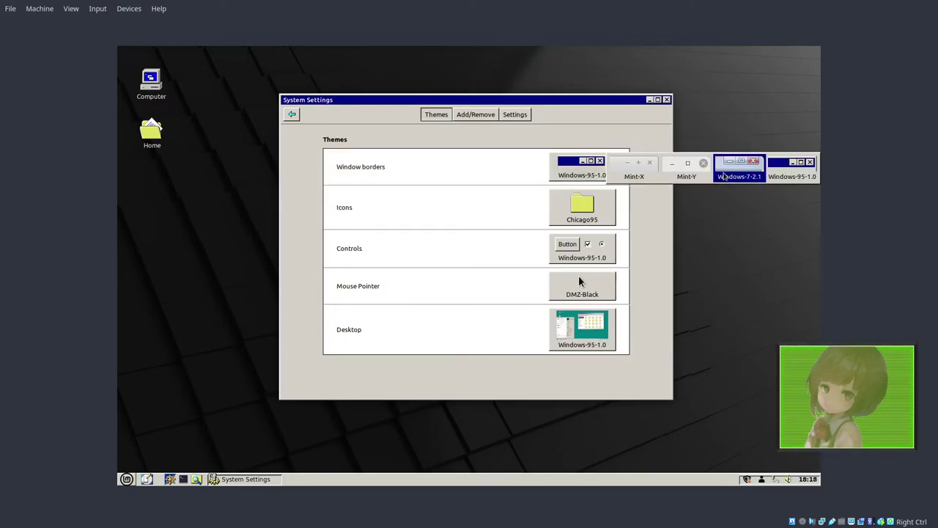
pyautogui.click(673, 219)
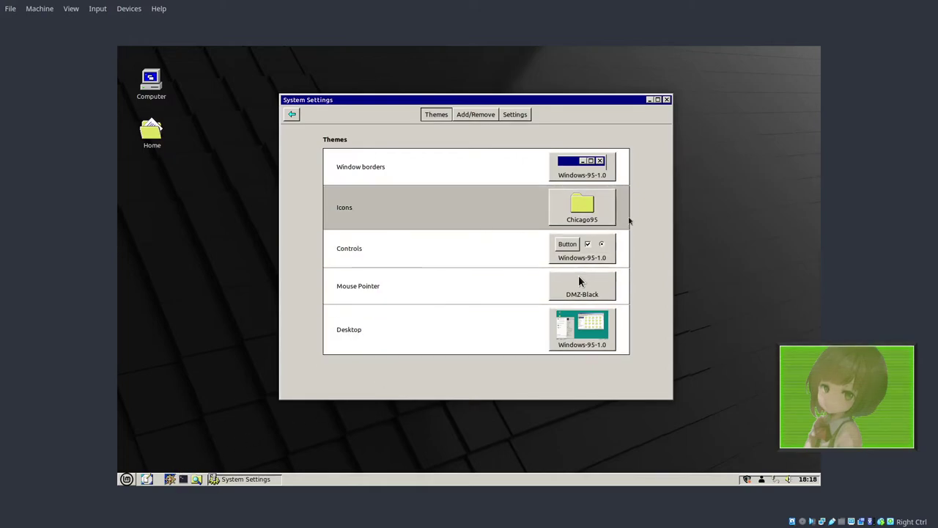
pyautogui.click(196, 479)
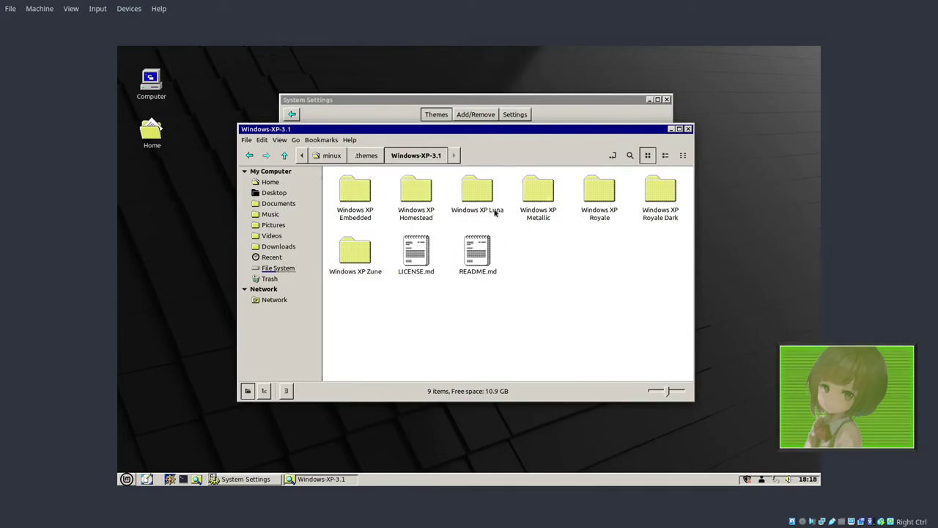
pyautogui.rightClick(480, 192)
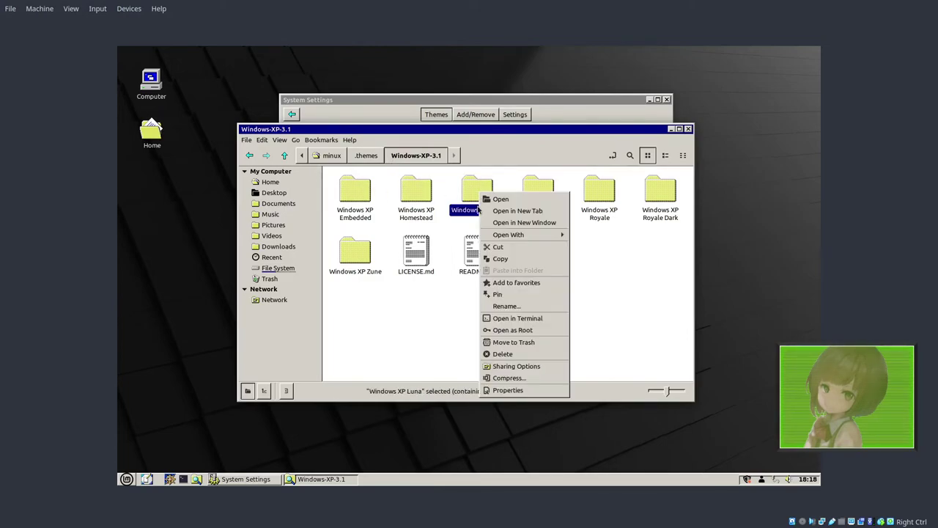
pyautogui.click(500, 258)
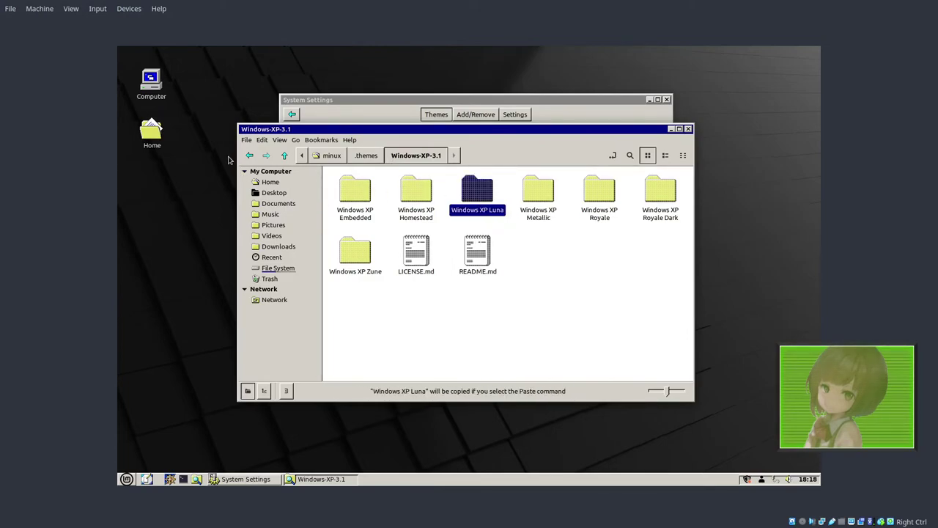
# Step: Copy all seven Windows XP theme folders, go up to .themes, and return to System Settings
pyautogui.click(352, 199)
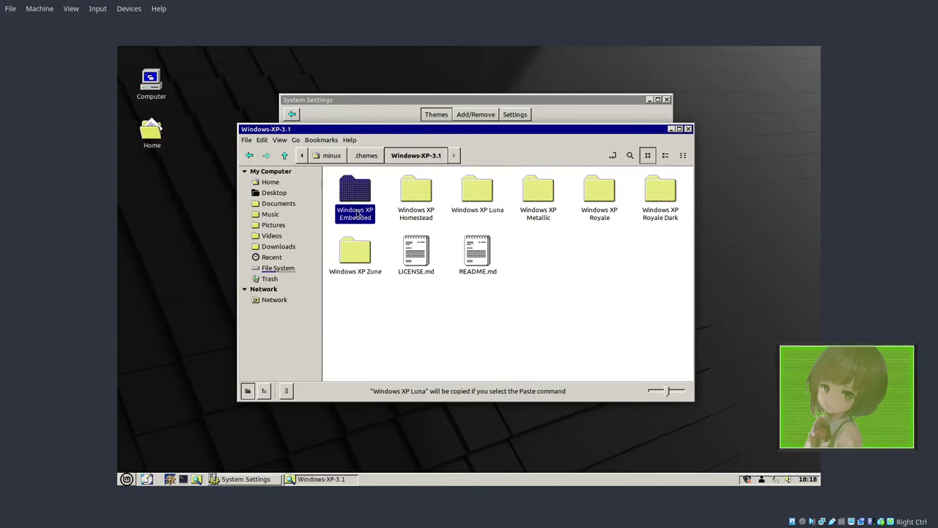
pyautogui.keyDown('shift'); pyautogui.click(367, 253); pyautogui.keyUp('shift')
pyautogui.rightClick(344, 186)
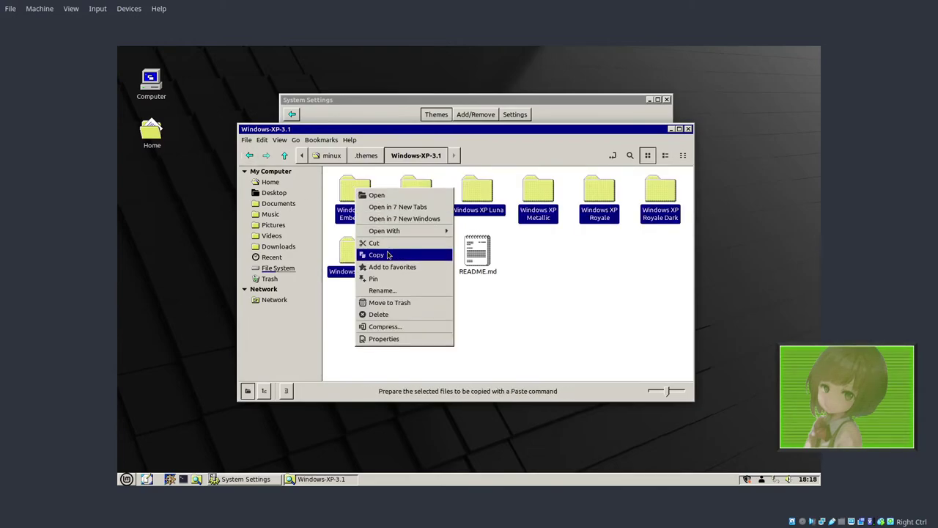
pyautogui.click(377, 247)
pyautogui.click(284, 155)
pyautogui.click(542, 119)
pyautogui.click(579, 170)
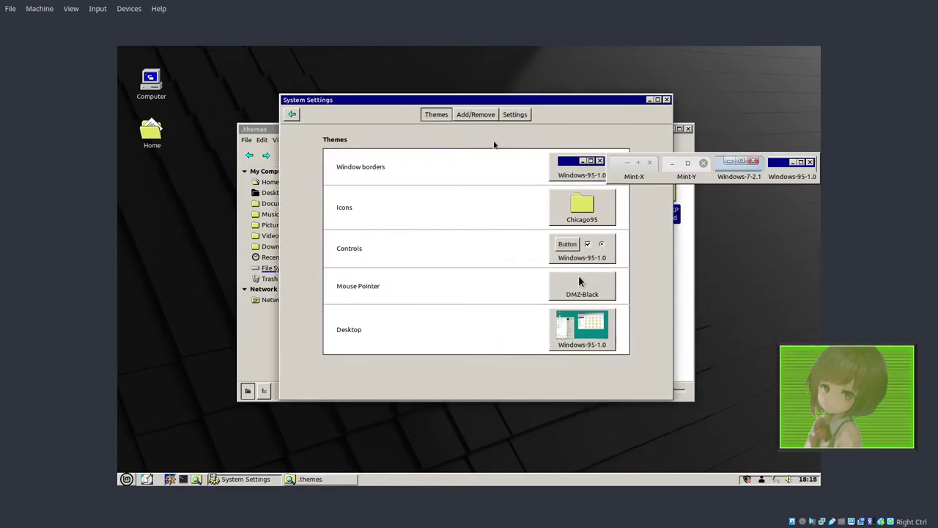
# Step: Set Windows XP Luna window borders and the Windows-XP-3.1 icon theme
pyautogui.click(497, 198)
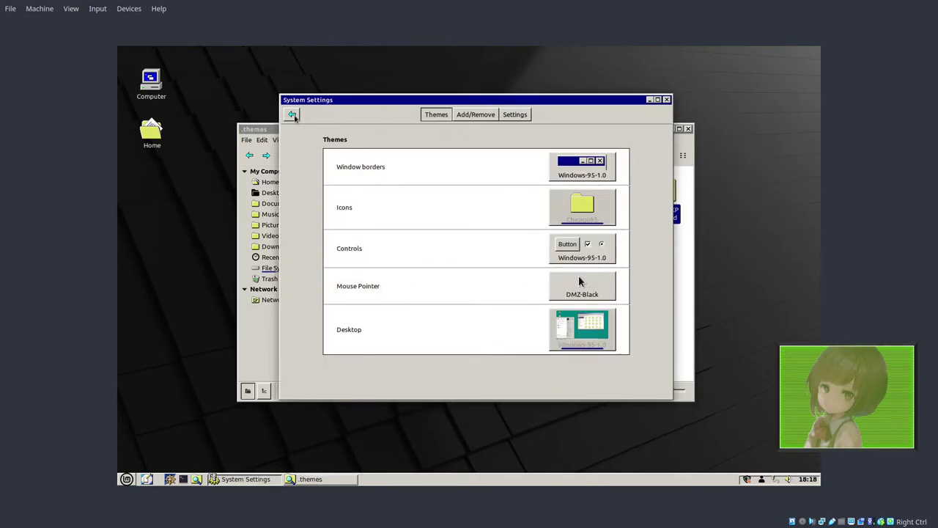
pyautogui.click(582, 167)
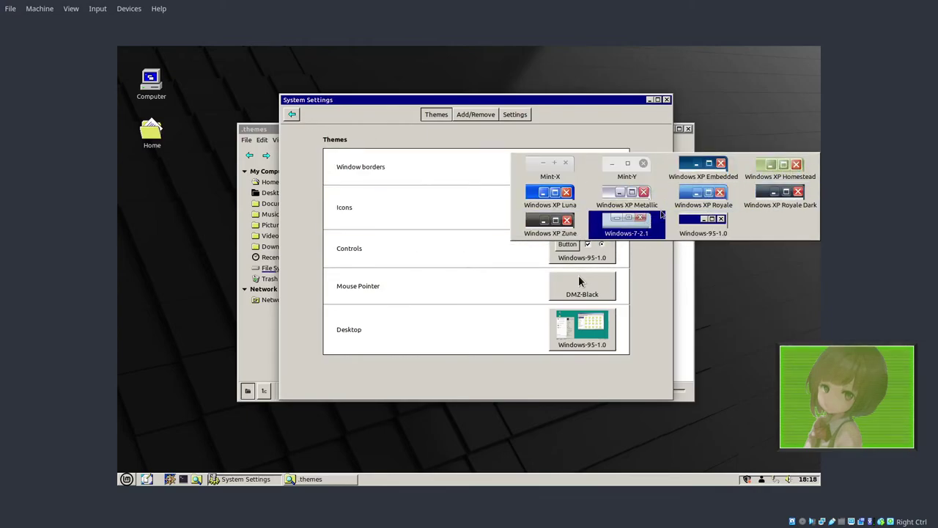
pyautogui.click(538, 203)
pyautogui.click(582, 208)
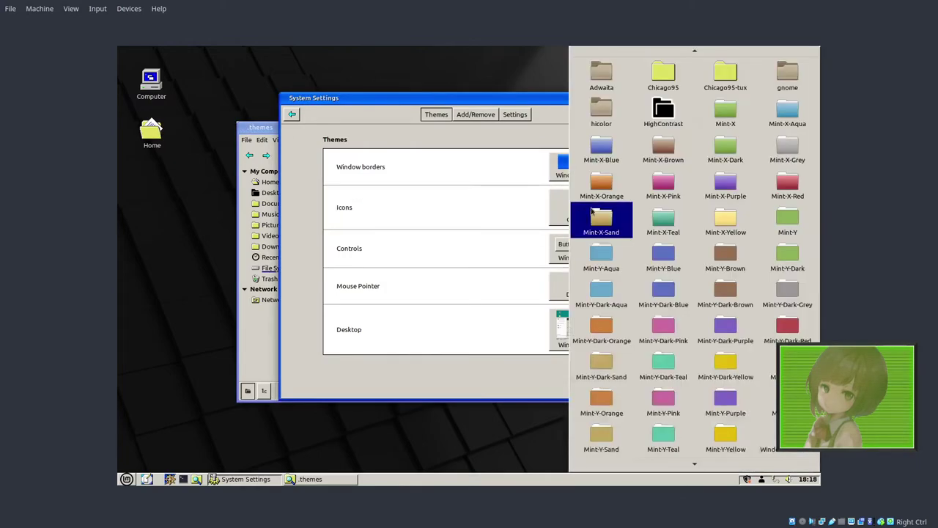
pyautogui.scroll(-2, 660, 433)
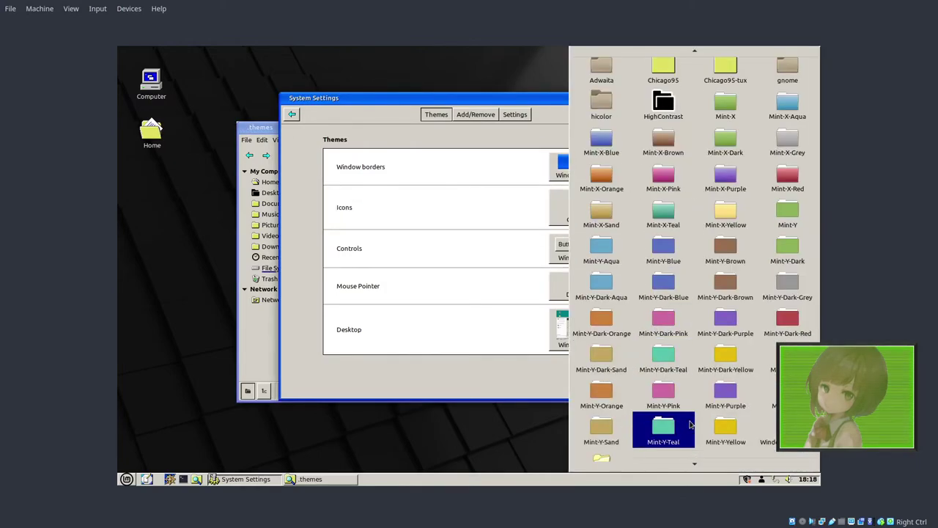
pyautogui.click(612, 443)
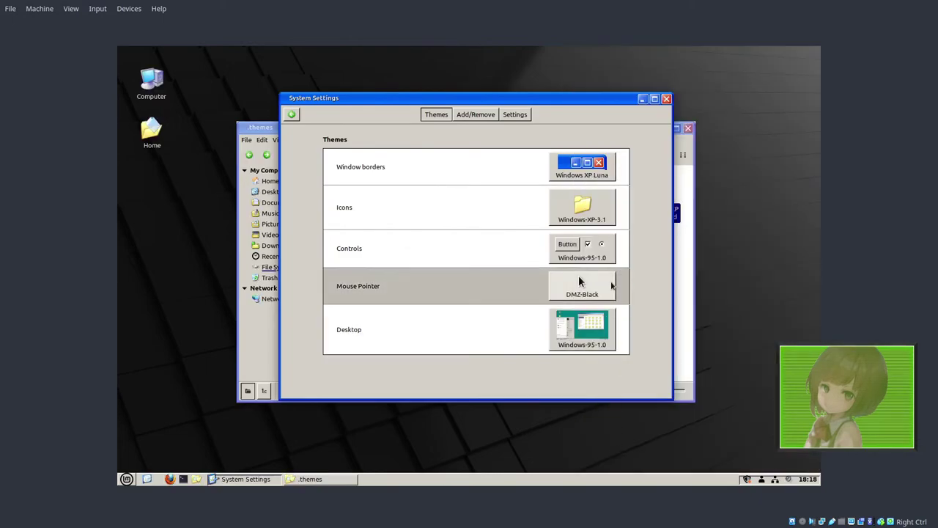
# Step: Apply Windows XP Luna controls and the Chicago95_Cursor_Black mouse pointer
pyautogui.click(586, 247)
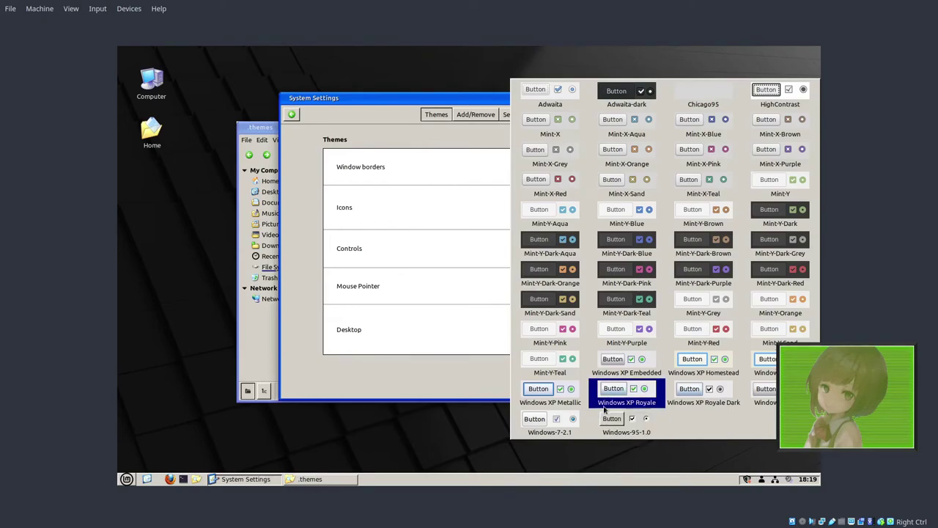
pyautogui.click(768, 383)
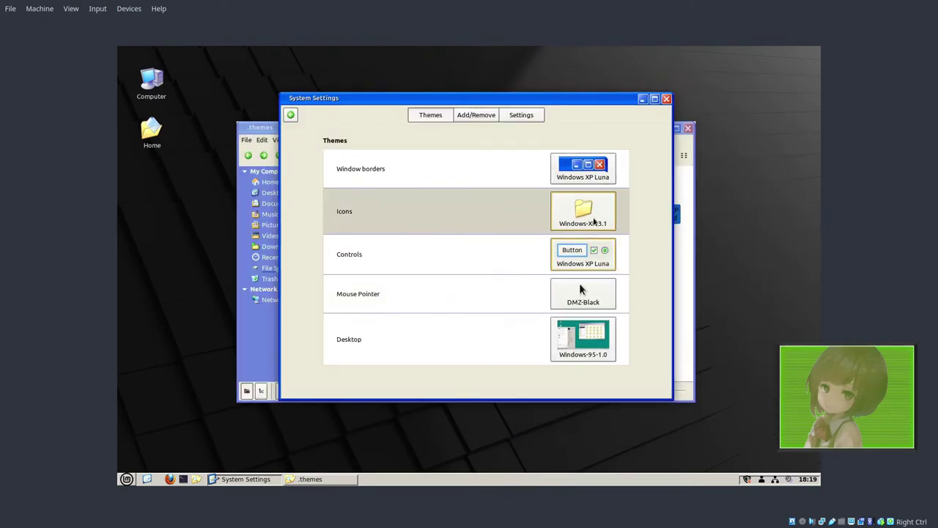
pyautogui.click(577, 302)
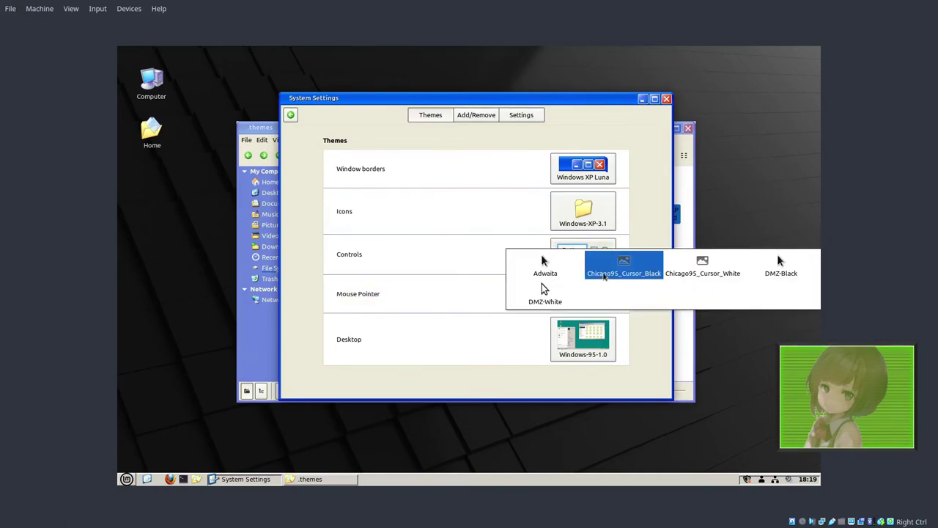
pyautogui.click(656, 357)
pyautogui.click(595, 291)
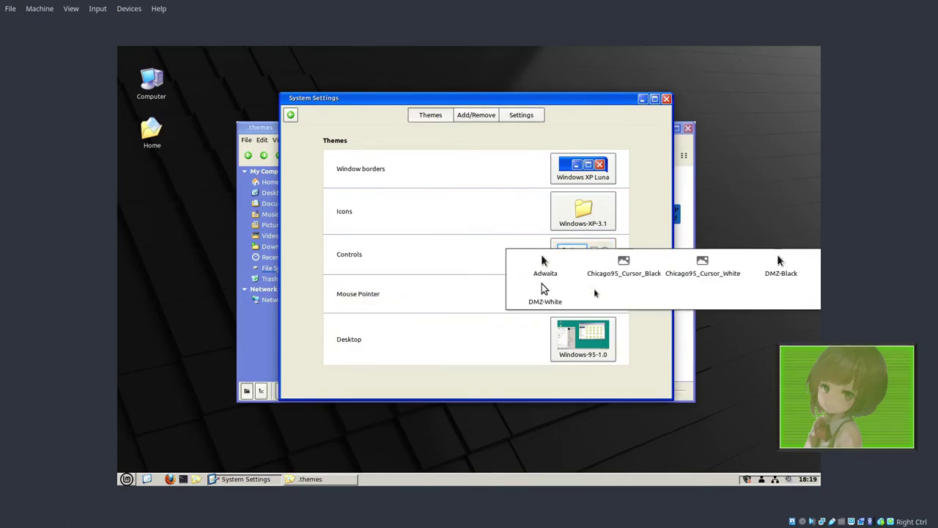
pyautogui.click(641, 261)
# Step: Set the desktop theme to Windows XP Luna and raise the .themes window
pyautogui.click(592, 339)
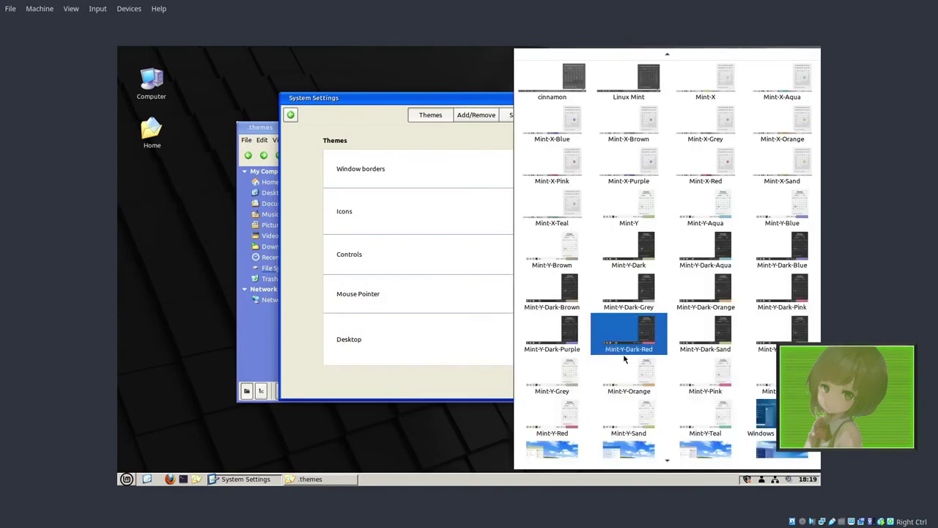
pyautogui.scroll(-2, 630, 367)
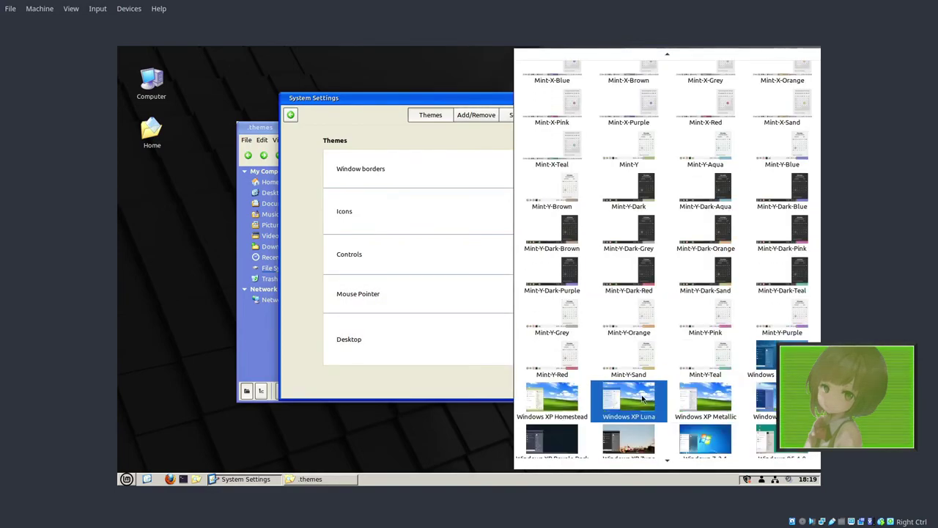
pyautogui.click(642, 401)
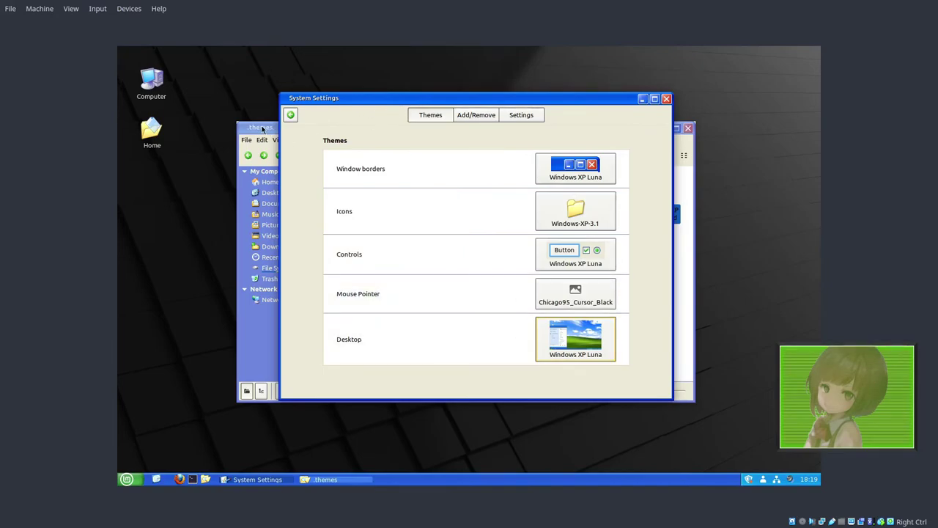
pyautogui.click(261, 129)
# Step: Raise the .themes file manager, go back to the Home folder, and briefly open the start menu
pyautogui.moveTo(268, 130); pyautogui.dragTo(303, 129)
pyautogui.click(291, 117)
pyautogui.click(460, 280)
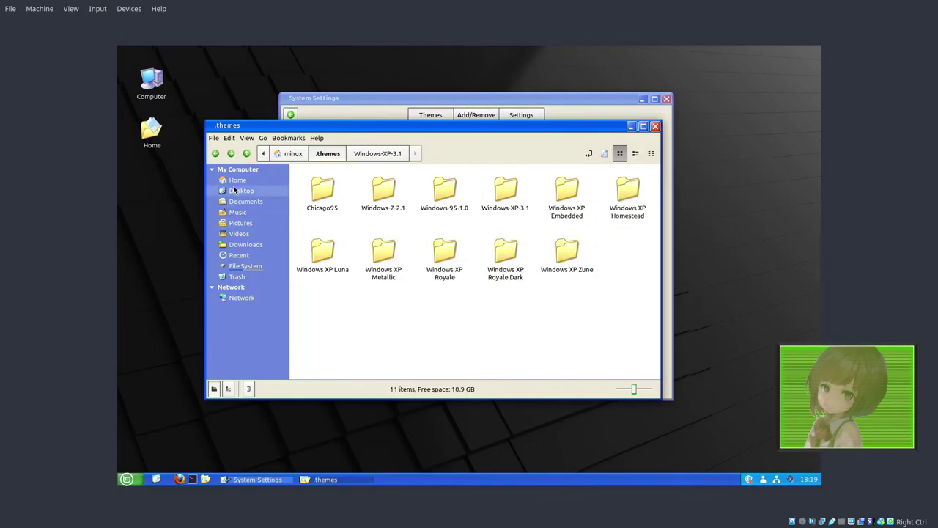
pyautogui.click(215, 153)
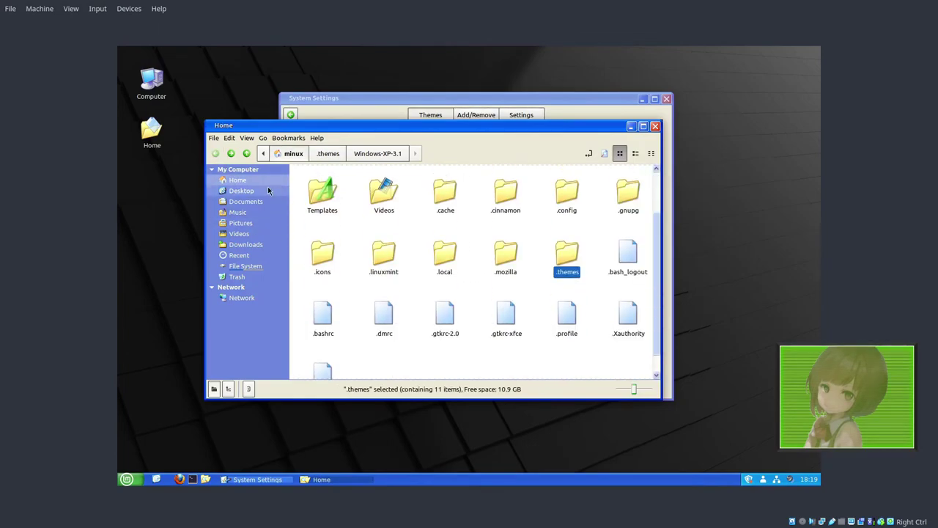
pyautogui.scroll(-1, 498, 297)
pyautogui.scroll(3, 497, 296)
pyautogui.click(126, 479)
pyautogui.click(398, 137)
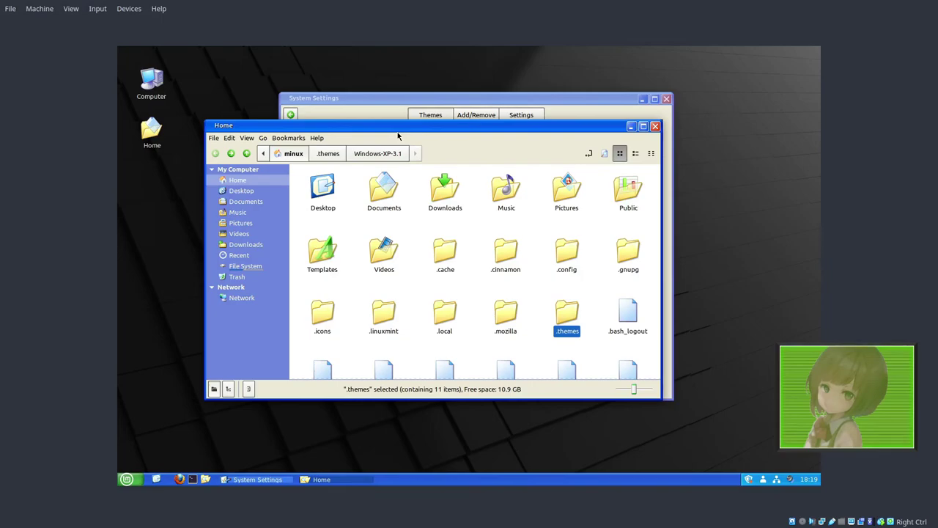
# Step: Apply Windows-7-2.1 window borders and the Windows-7-master icon theme
pyautogui.click(502, 97)
pyautogui.click(575, 169)
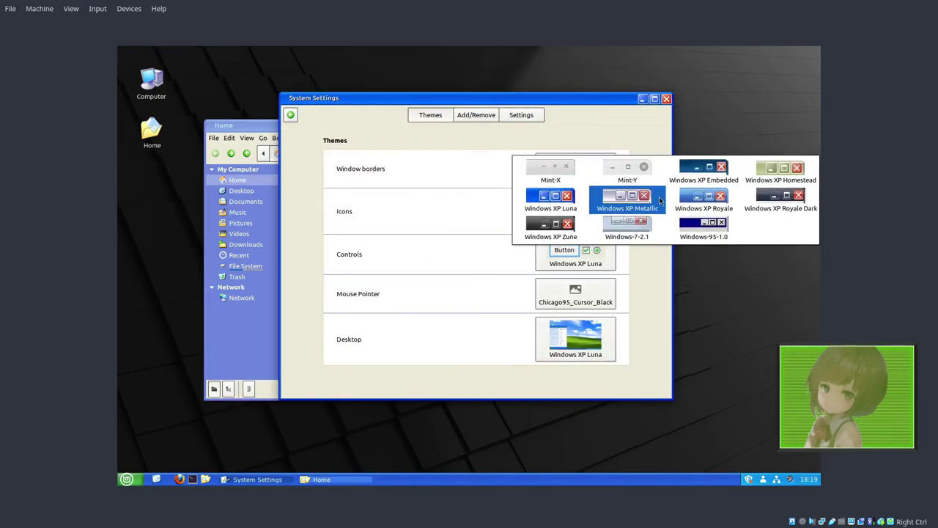
pyautogui.click(627, 231)
pyautogui.click(568, 212)
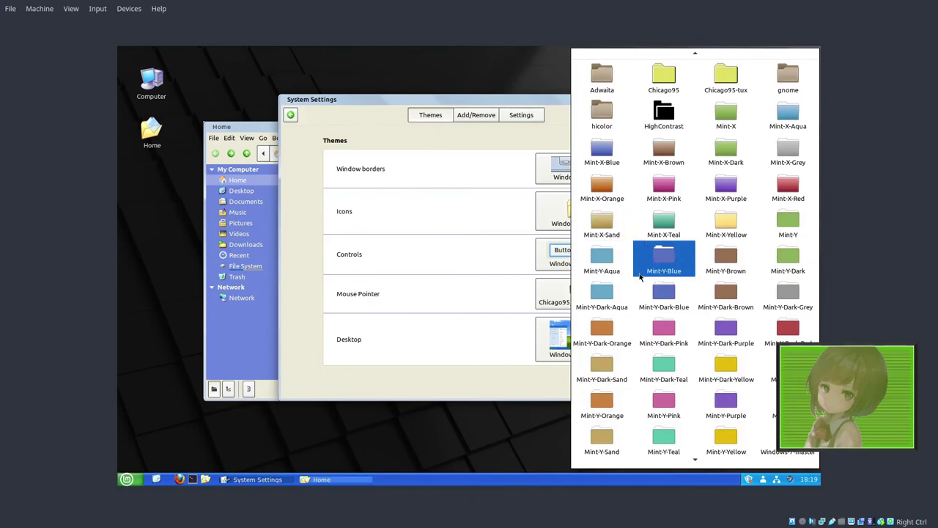
pyautogui.scroll(-2, 748, 418)
pyautogui.scroll(-1, 747, 418)
pyautogui.click(733, 383)
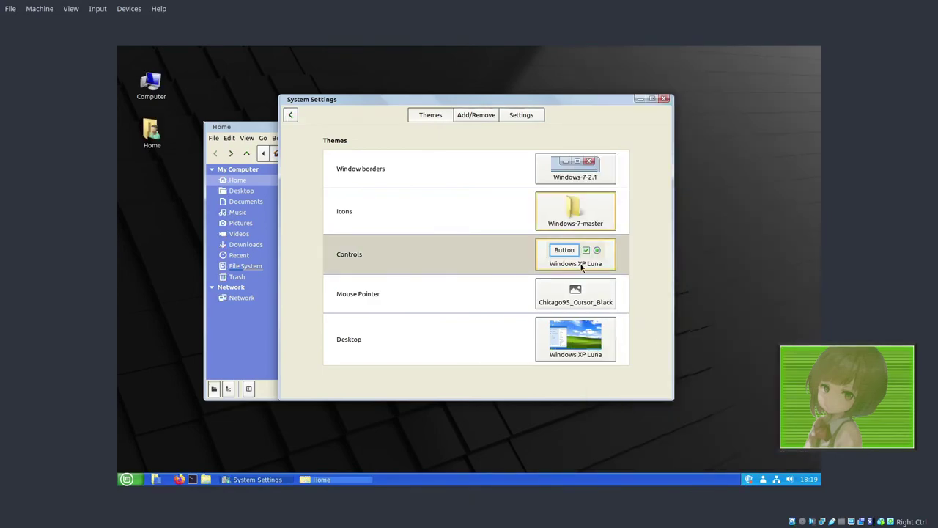
# Step: Set Windows-7-2.1 controls and desktop, keeping the Chicago95_Cursor_Black pointer
pyautogui.click(557, 254)
pyautogui.click(550, 426)
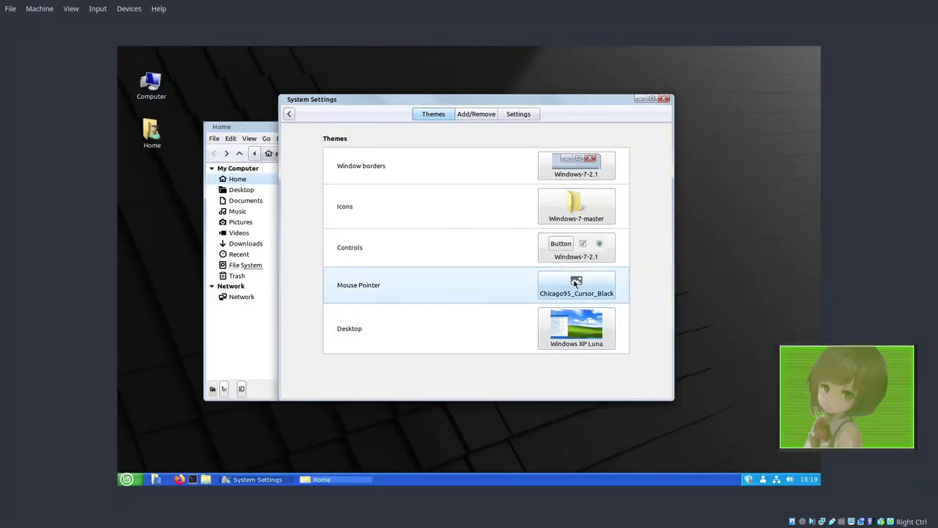
pyautogui.click(577, 289)
pyautogui.click(645, 333)
pyautogui.click(601, 334)
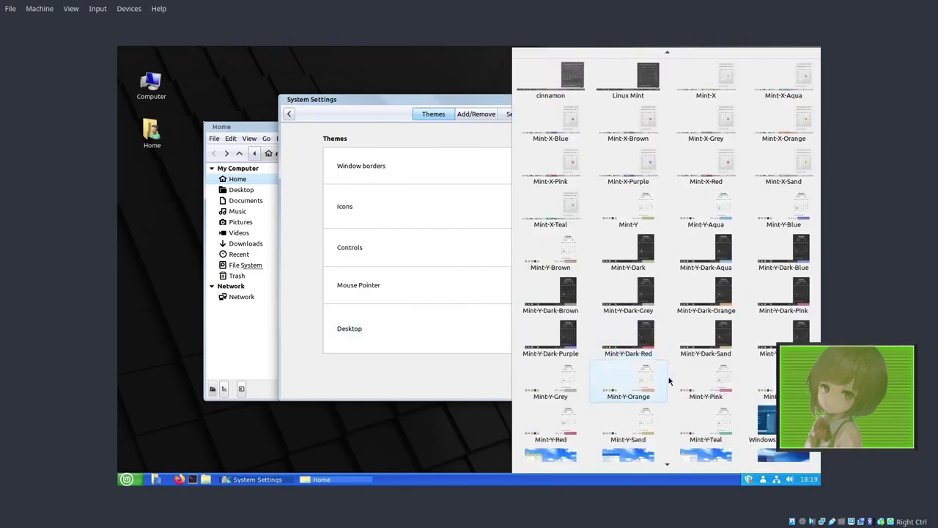
pyautogui.scroll(-2, 670, 379)
pyautogui.scroll(-1, 671, 379)
pyautogui.click(706, 432)
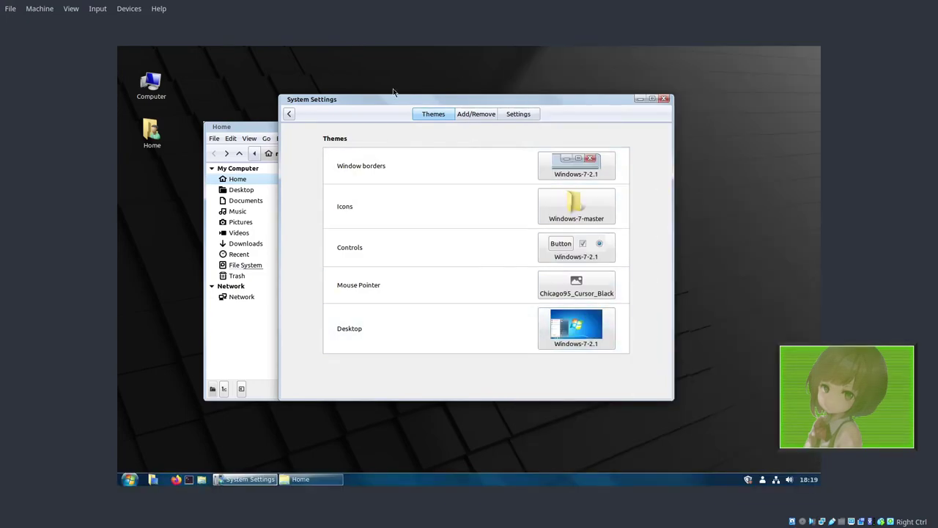
# Step: Rearrange System Settings and the Home window, moving Home to the left
pyautogui.moveTo(373, 101); pyautogui.dragTo(389, 126)
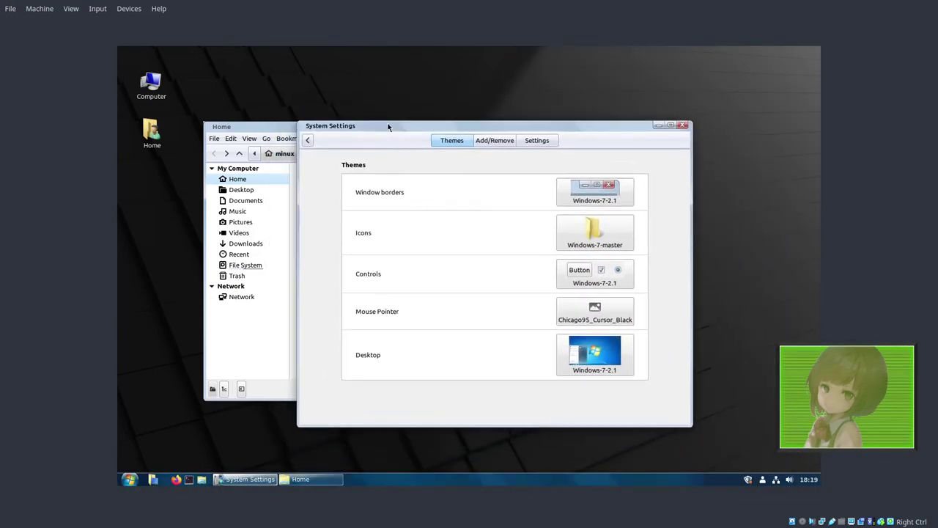
pyautogui.moveTo(255, 130); pyautogui.dragTo(272, 119)
pyautogui.moveTo(371, 119); pyautogui.dragTo(282, 101)
# Step: Raise System Settings above the Home window and open the Windows 7-styled start menu
pyautogui.rightClick(284, 130)
pyautogui.click(266, 129)
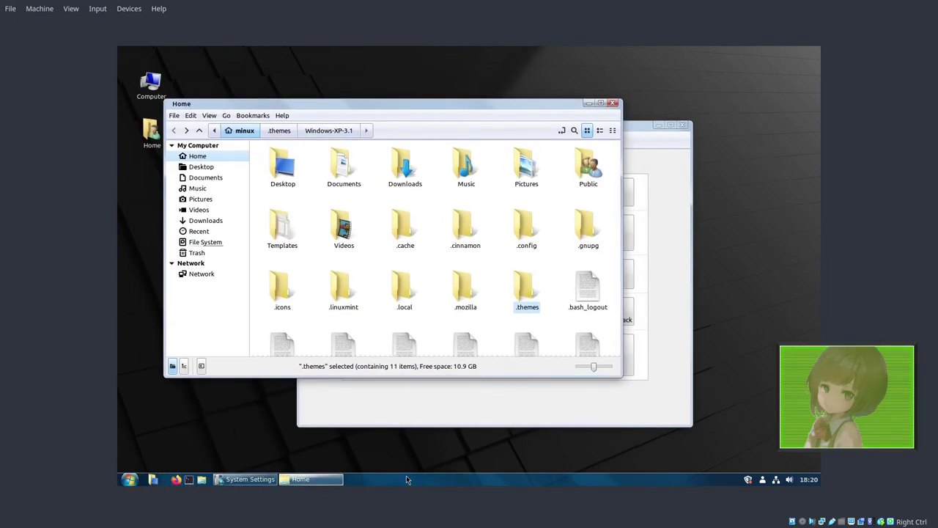
pyautogui.click(645, 396)
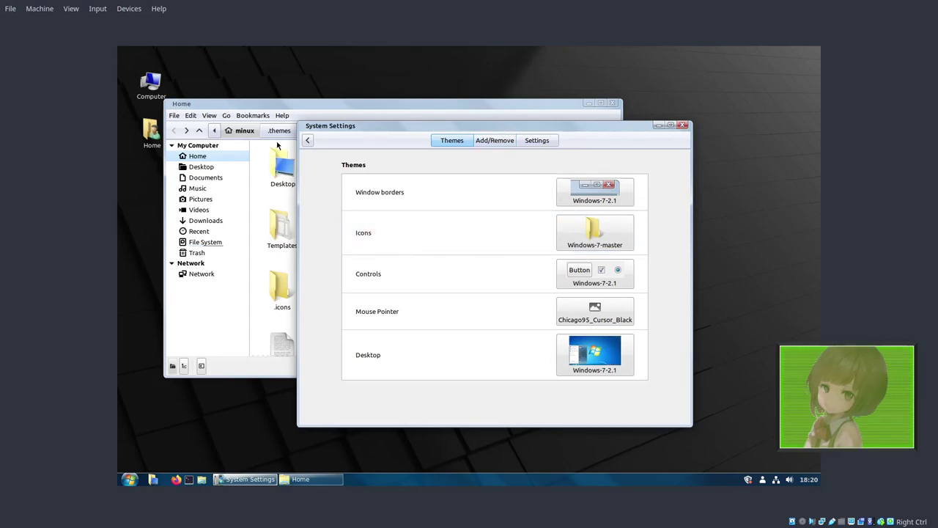
pyautogui.click(129, 480)
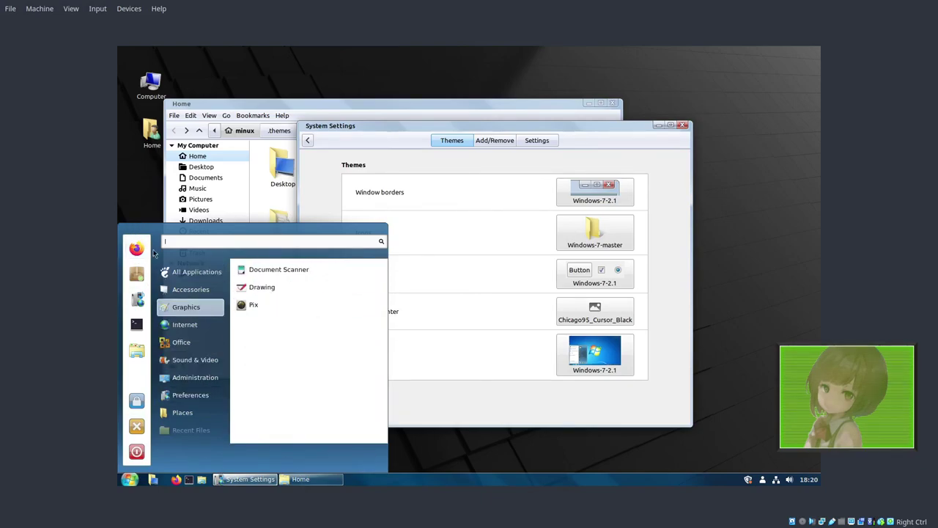
# Step: Dismiss the start menu with a click on the System Settings window
pyautogui.click(529, 412)
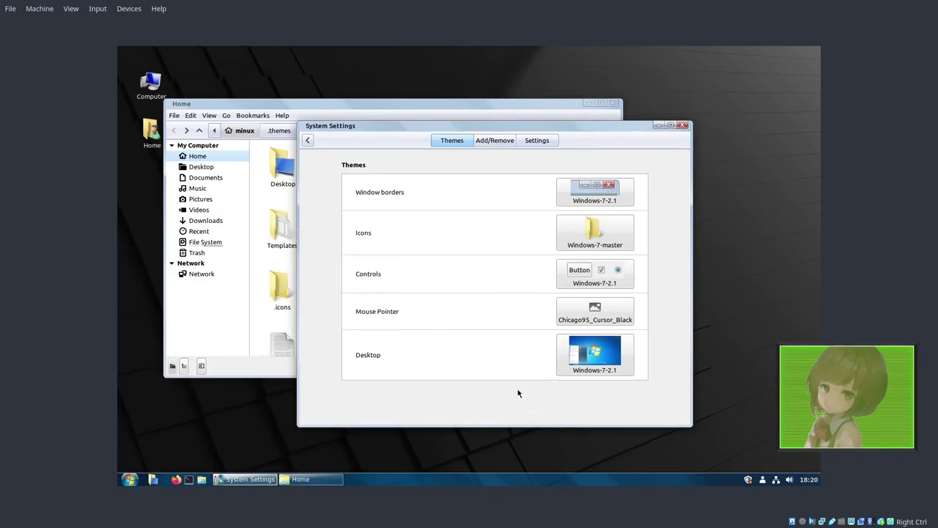